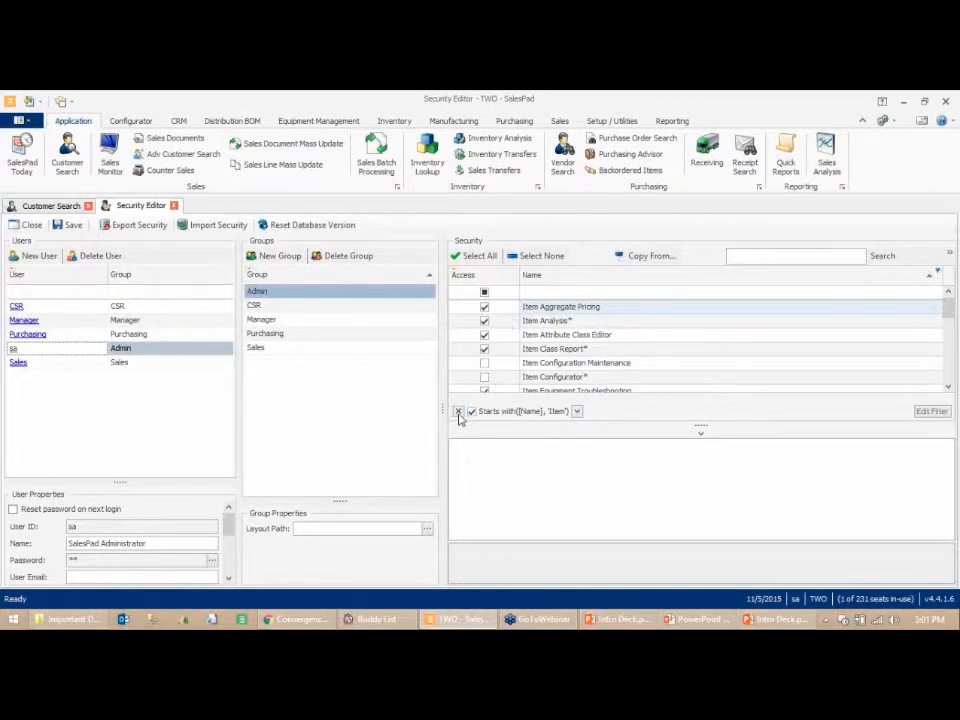
- Replace the security list filter with names starting with Sales, and close the Security Editor
{"action": "left_click", "coordinate": [458, 412]}
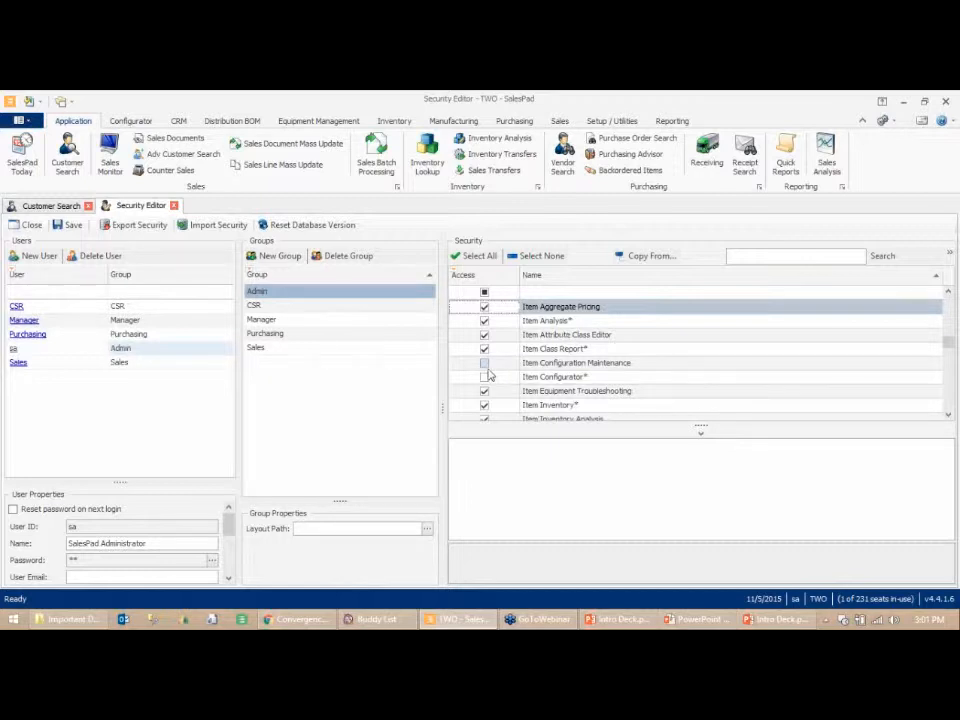
{"action": "left_click", "coordinate": [547, 291]}
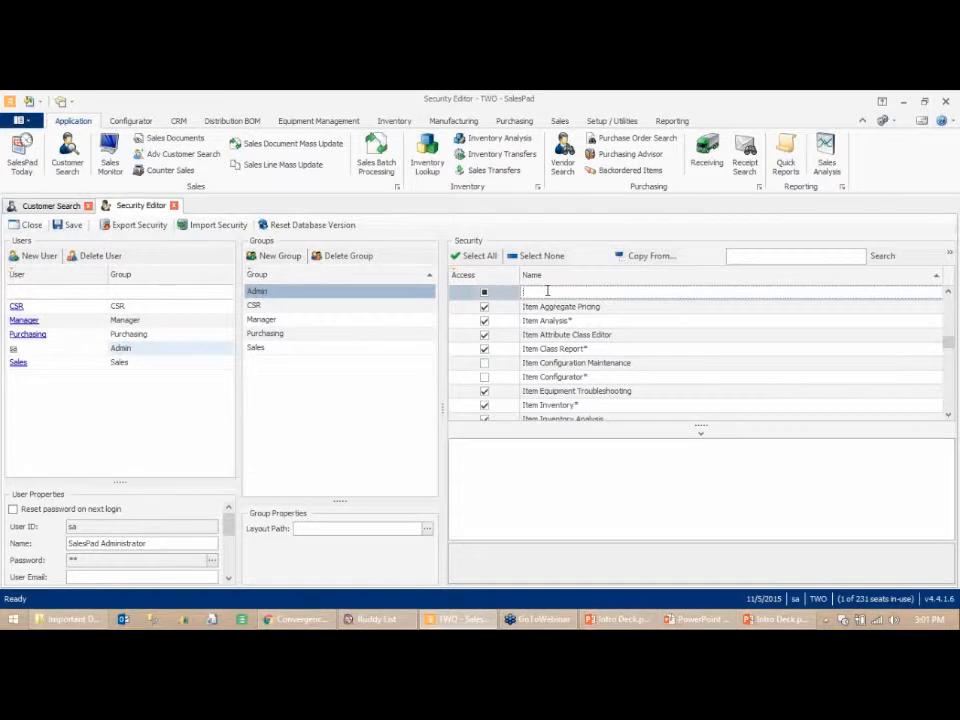
{"action": "type", "text": "Sales"}
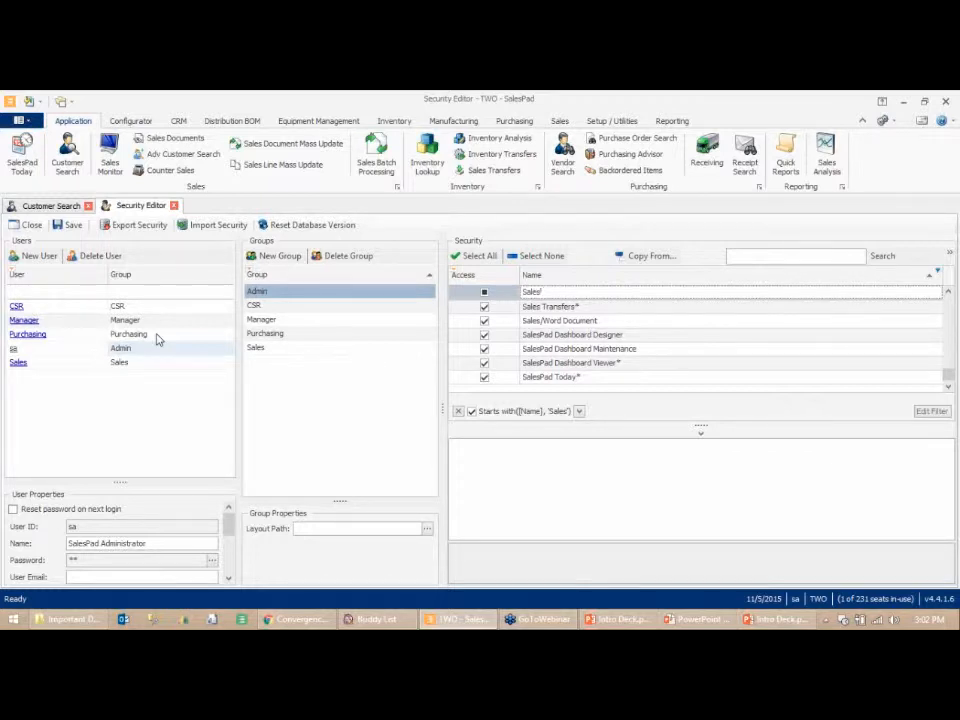
{"action": "left_click", "coordinate": [174, 205]}
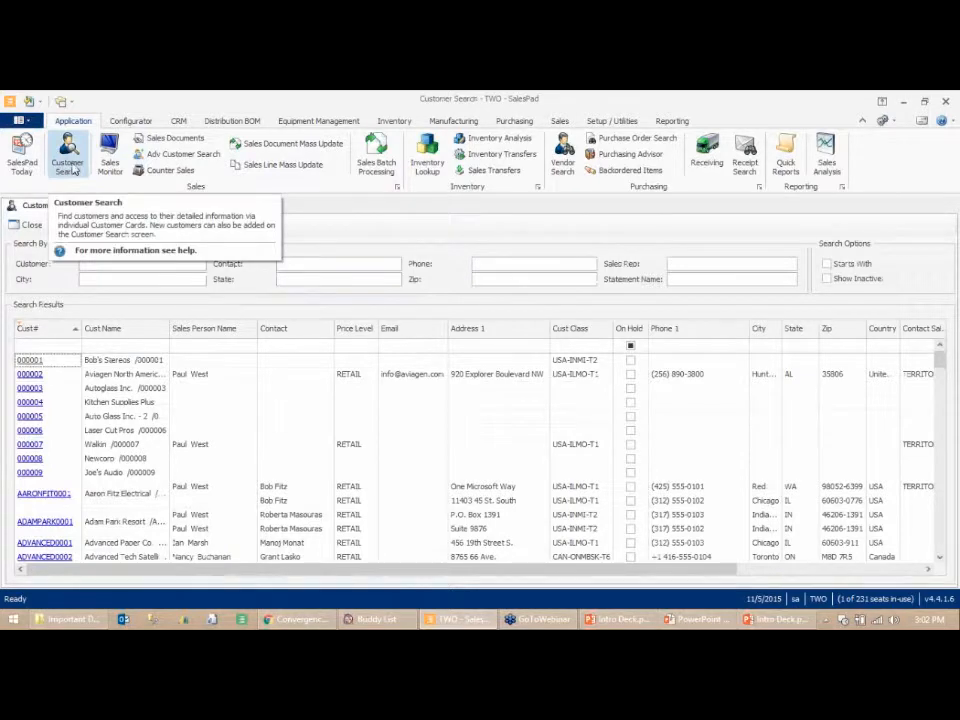
- Search customers by the Customer criterion AA
{"action": "left_click", "coordinate": [147, 267]}
{"action": "type", "text": "AA"}
{"action": "key", "text": "Return"}
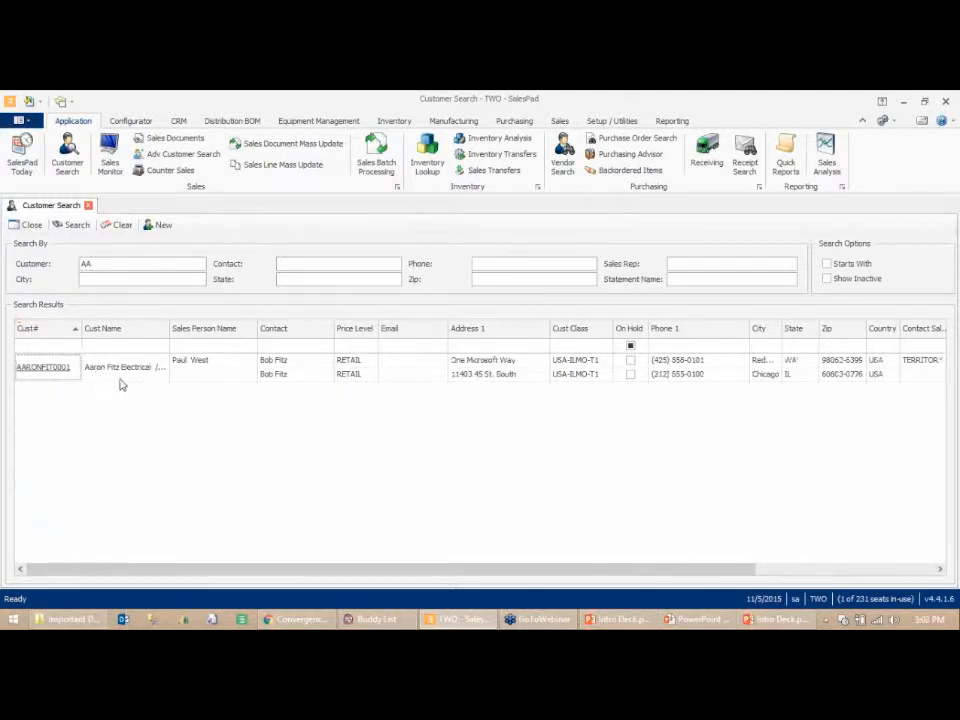
- Clear the Customer search criterion and run the search again
{"action": "double_click", "coordinate": [95, 268]}
{"action": "key", "text": "BackSpace"}
{"action": "key", "text": "Return"}
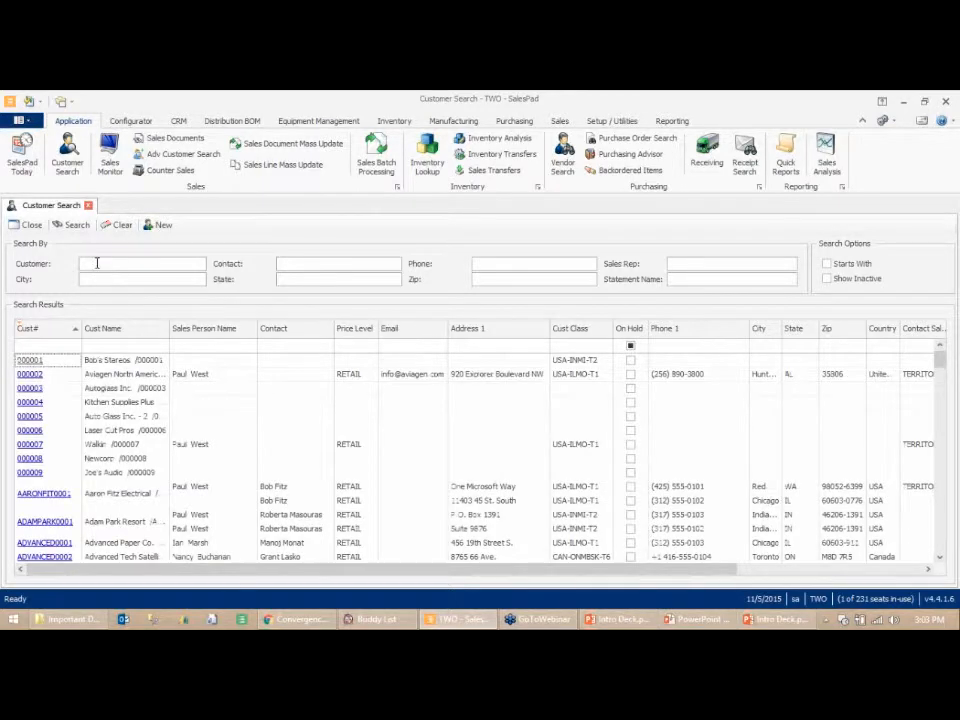
- Search customers by the State criterion MI
{"action": "left_click", "coordinate": [276, 278]}
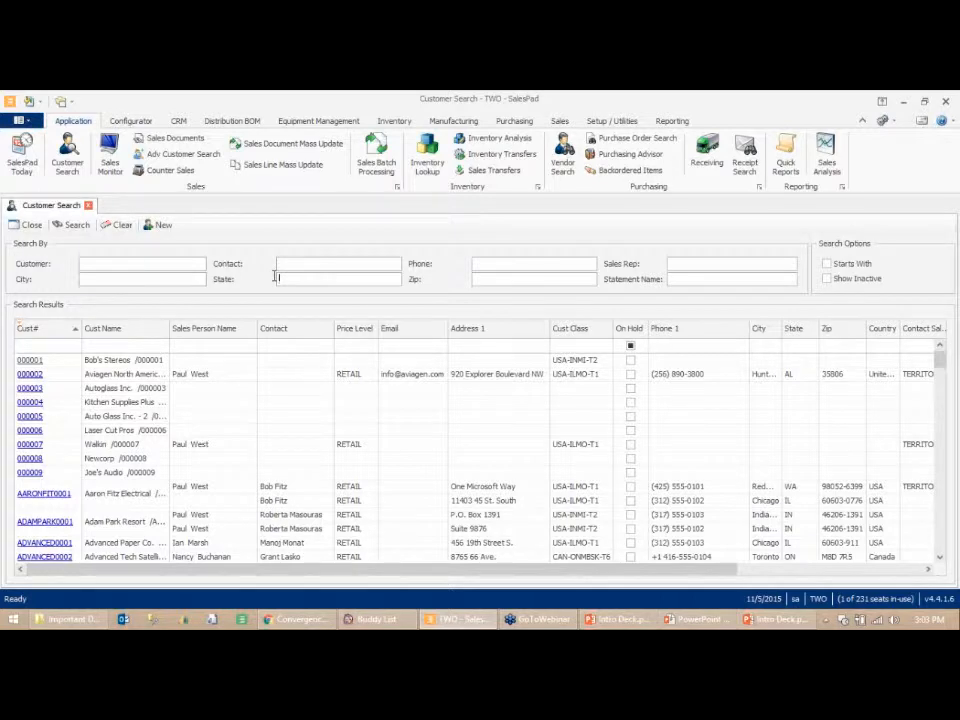
{"action": "type", "text": "MI"}
{"action": "key", "text": "Return"}
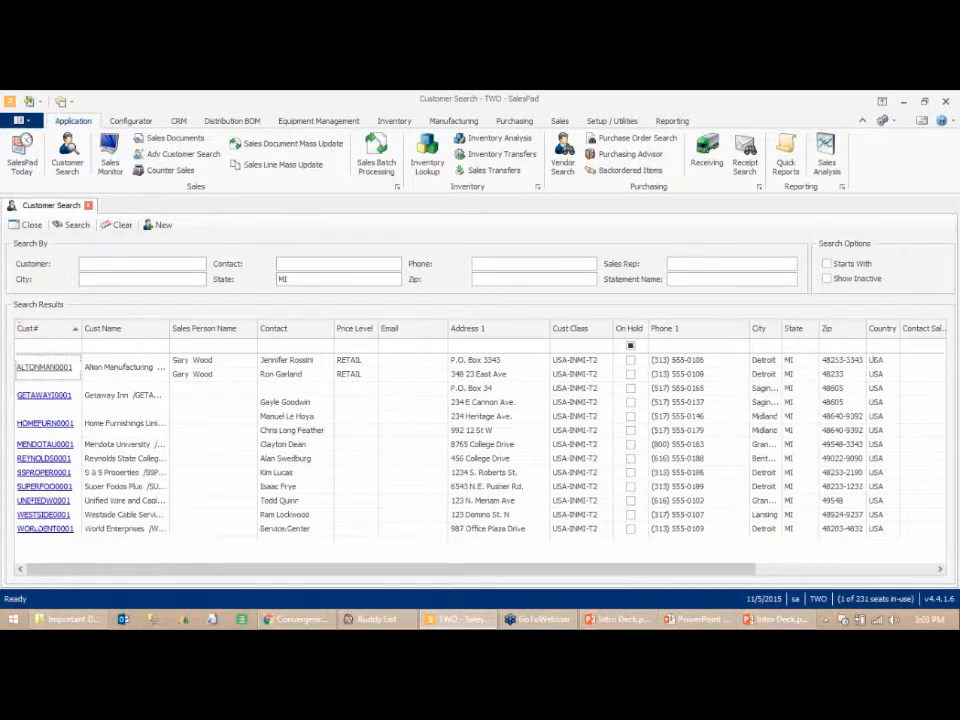
- Clear the State search criterion and run the search again
{"action": "left_click_drag", "start_coordinate": [293, 280], "coordinate": [270, 282]}
{"action": "key", "text": "BackSpace"}
{"action": "key", "text": "Return"}
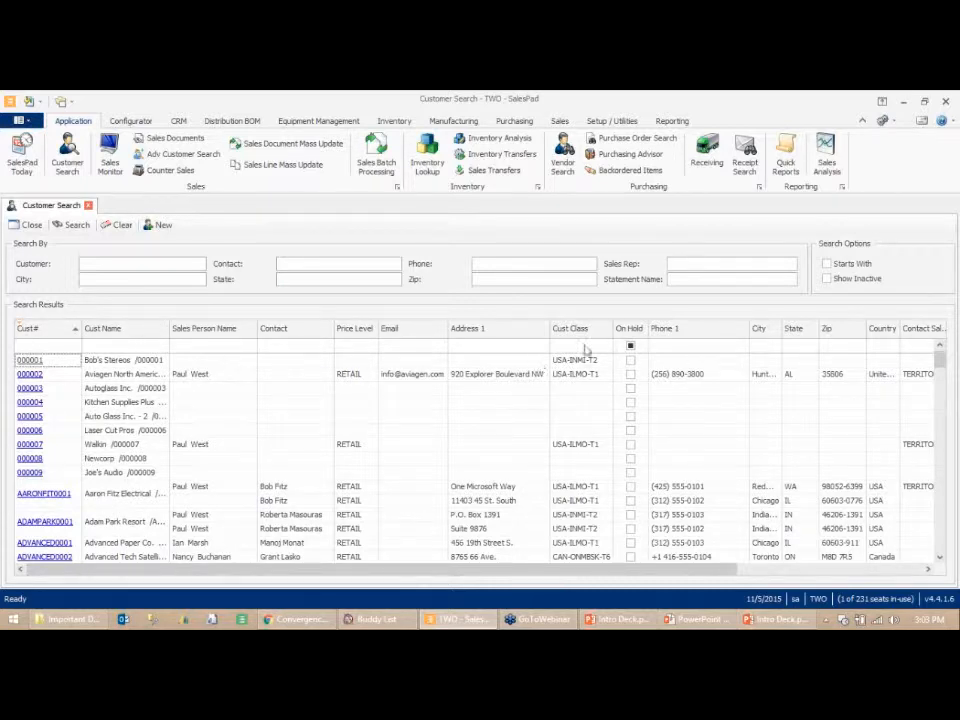
- Hide the auto filter row of the search results grid and show it again
{"action": "right_click", "coordinate": [112, 336]}
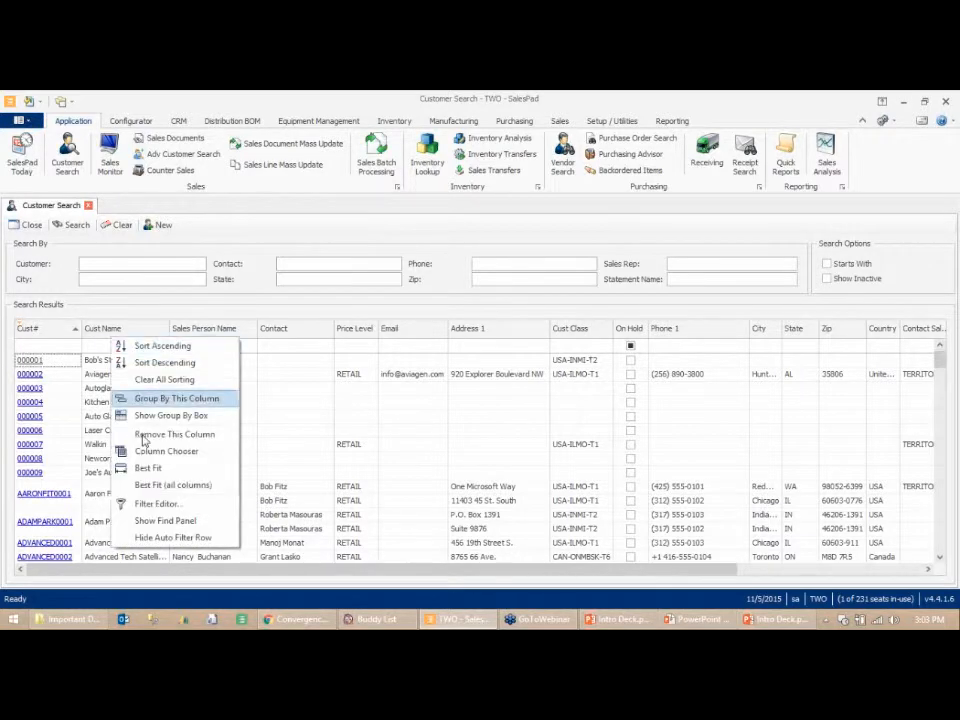
{"action": "left_click", "coordinate": [167, 538]}
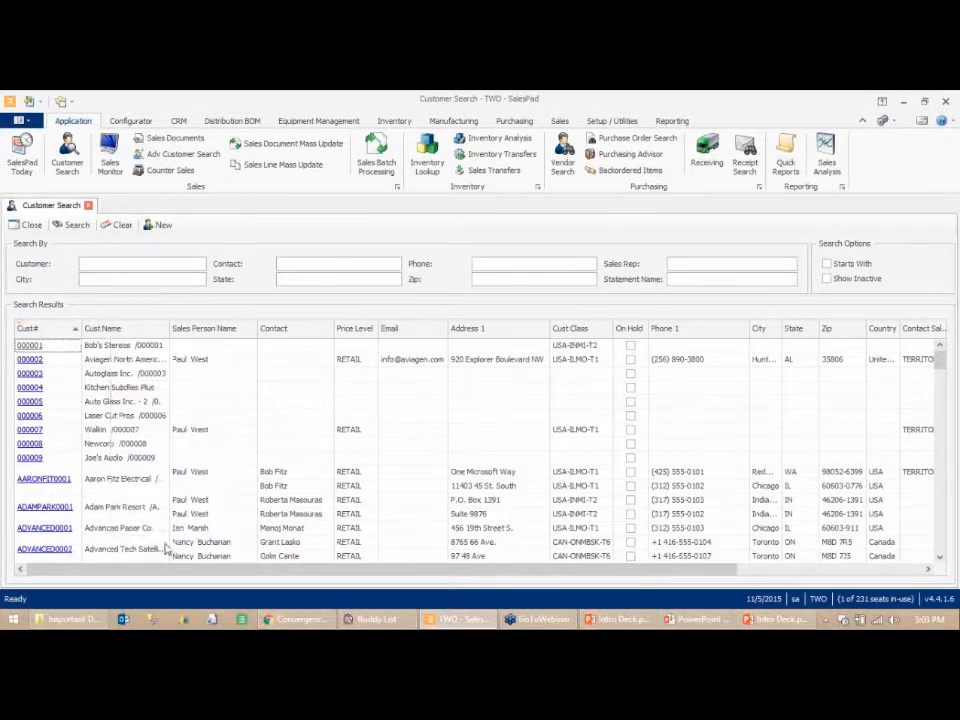
{"action": "right_click", "coordinate": [113, 337]}
{"action": "left_click", "coordinate": [160, 532]}
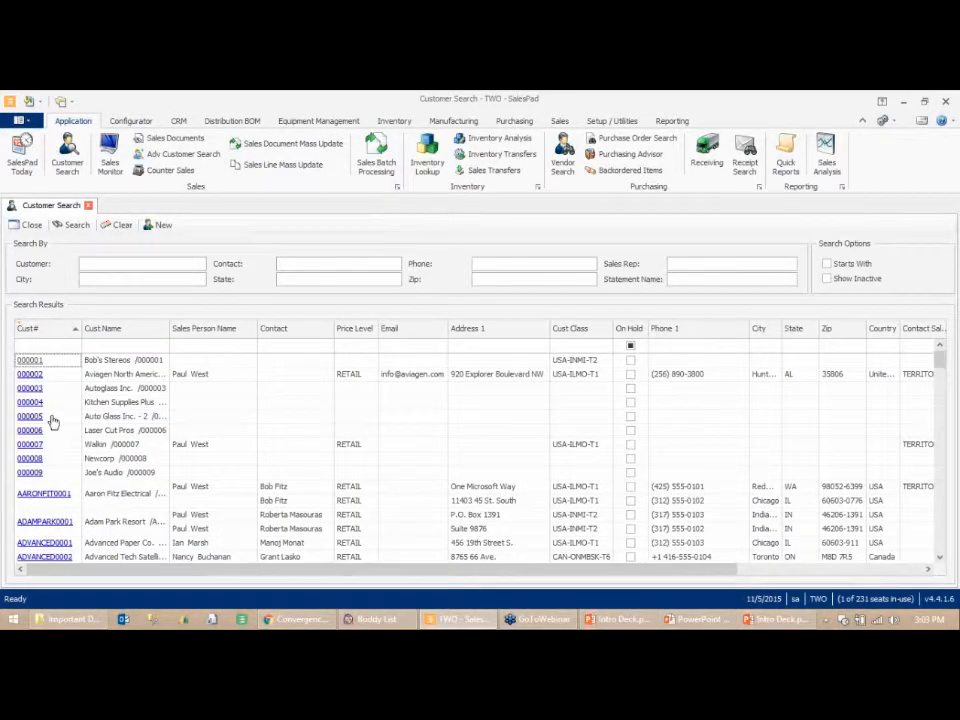
- Filter the results by customer numbers starting with Aar, then clear that filter
{"action": "left_click", "coordinate": [76, 346]}
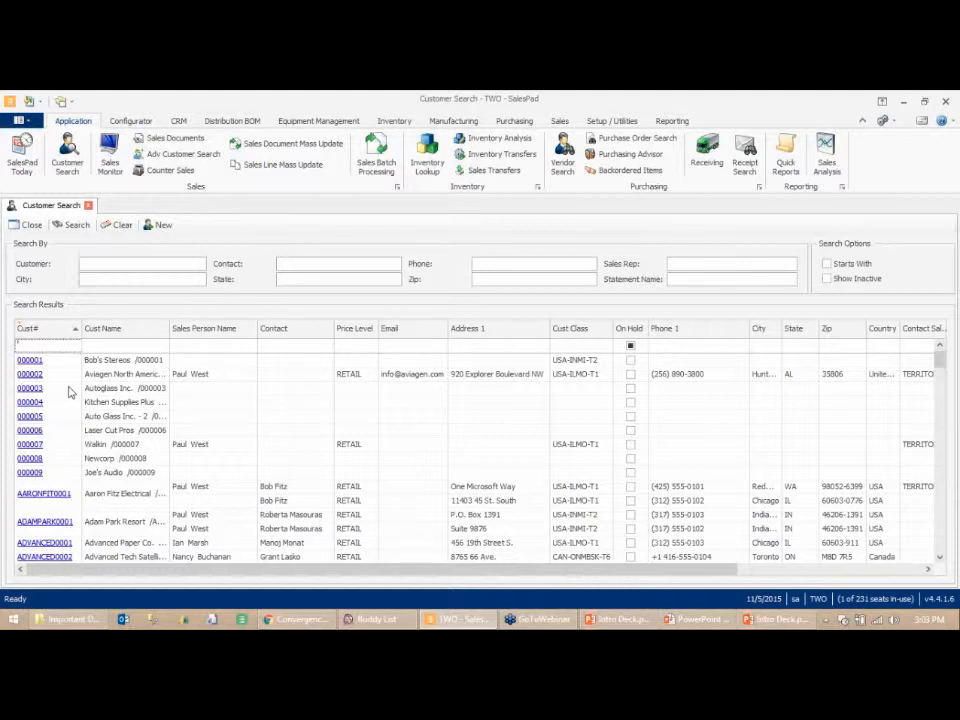
{"action": "type", "text": "Aar"}
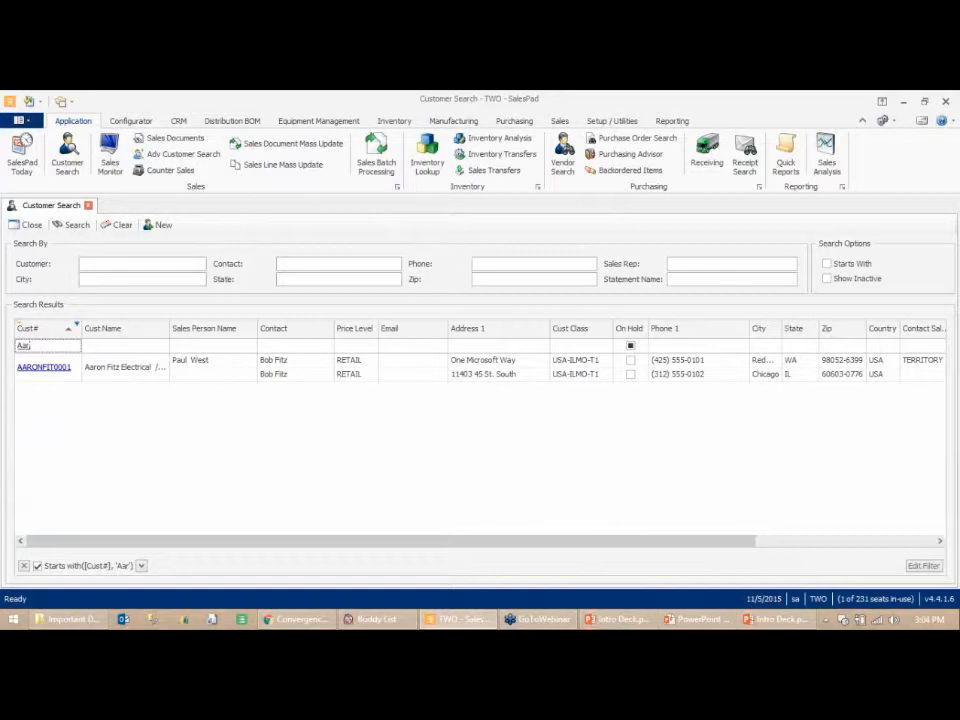
{"action": "key", "text": "BackSpace"}
{"action": "key", "text": "BackSpace"}
{"action": "key", "text": "BackSpace"}
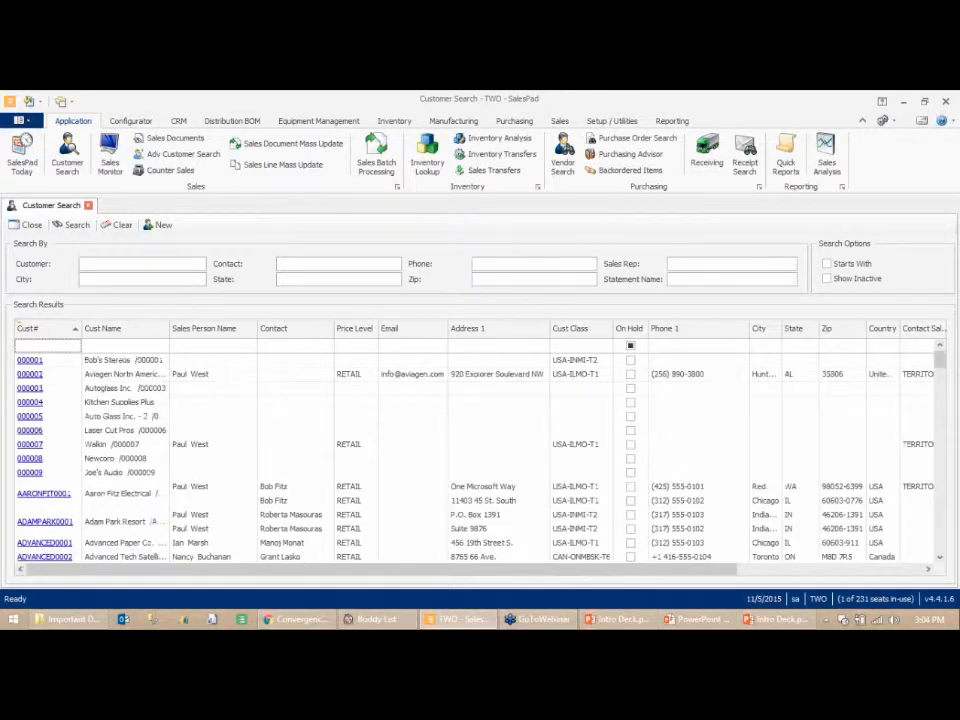
- Filter the results by customer names containing Av, then clear that filter
{"action": "key", "text": "Tab"}
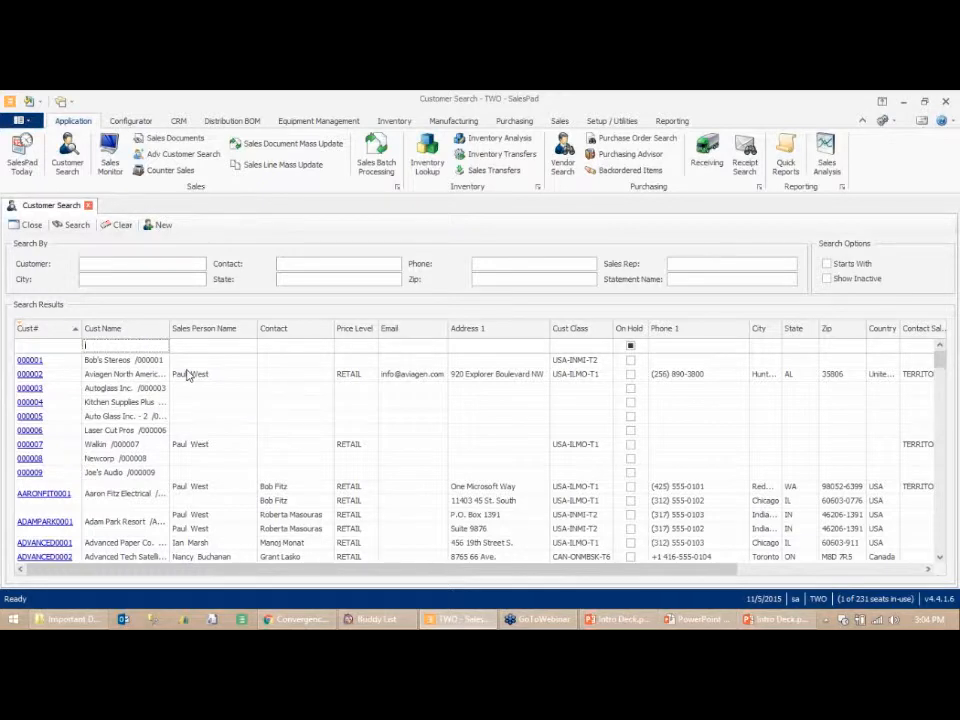
{"action": "type", "text": "Av"}
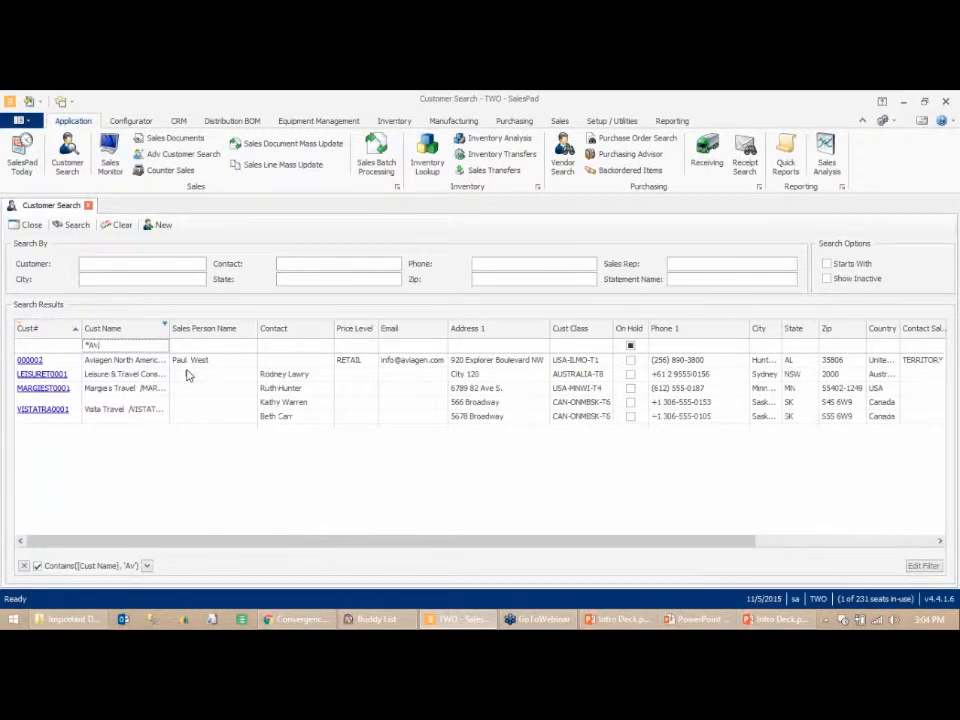
{"action": "type", "text": ","}
{"action": "key", "text": "BackSpace"}
{"action": "key", "text": "BackSpace"}
{"action": "key", "text": "BackSpace"}
{"action": "key", "text": "BackSpace"}
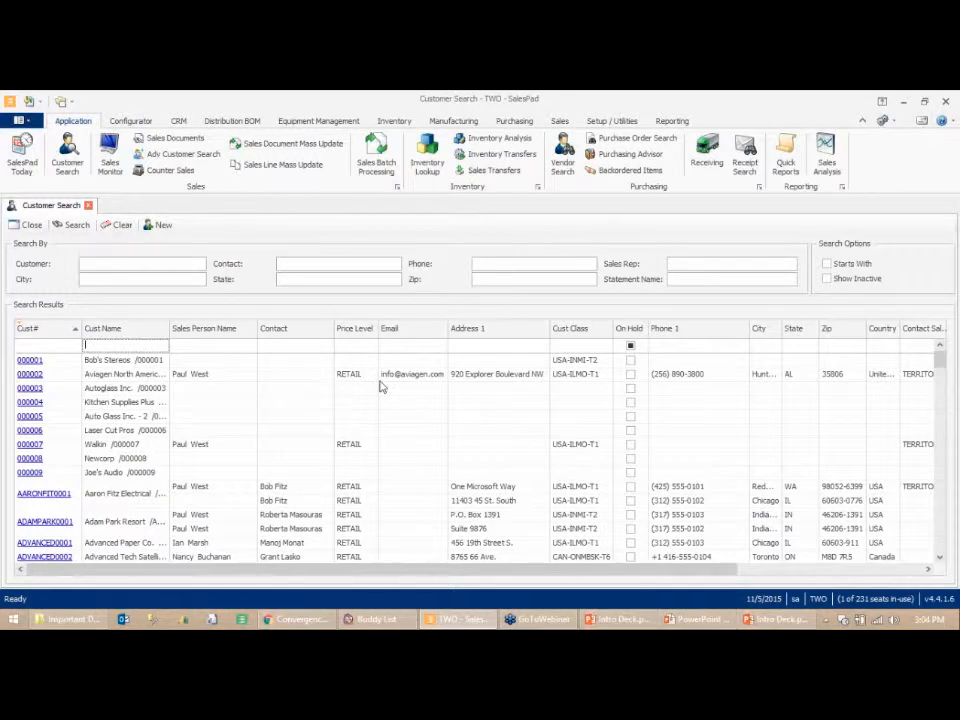
- Filter the results by salesperson names starting with Paul, then clear that filter
{"action": "left_click", "coordinate": [205, 345]}
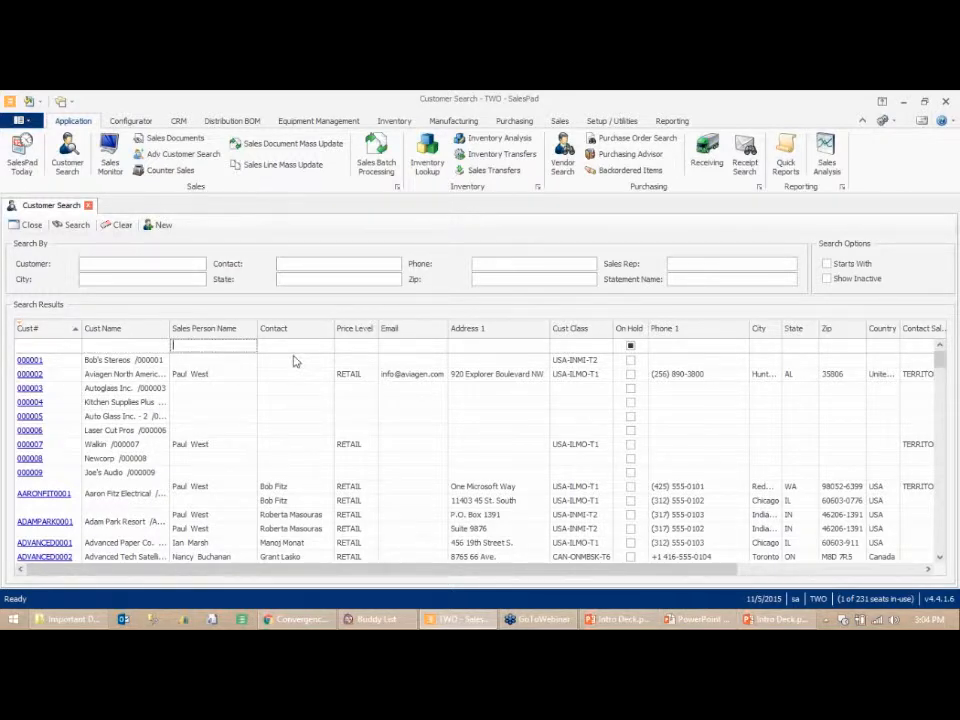
{"action": "type", "text": "Paul"}
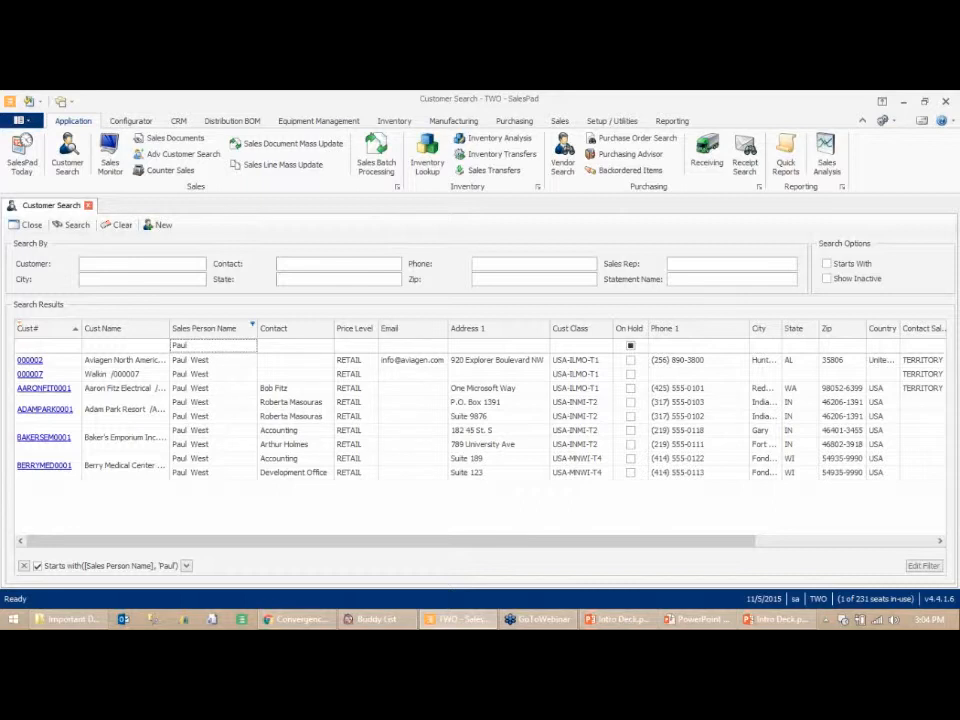
{"action": "key", "text": "BackSpace"}
{"action": "key", "text": "BackSpace"}
{"action": "key", "text": "BackSpace"}
{"action": "key", "text": "BackSpace"}
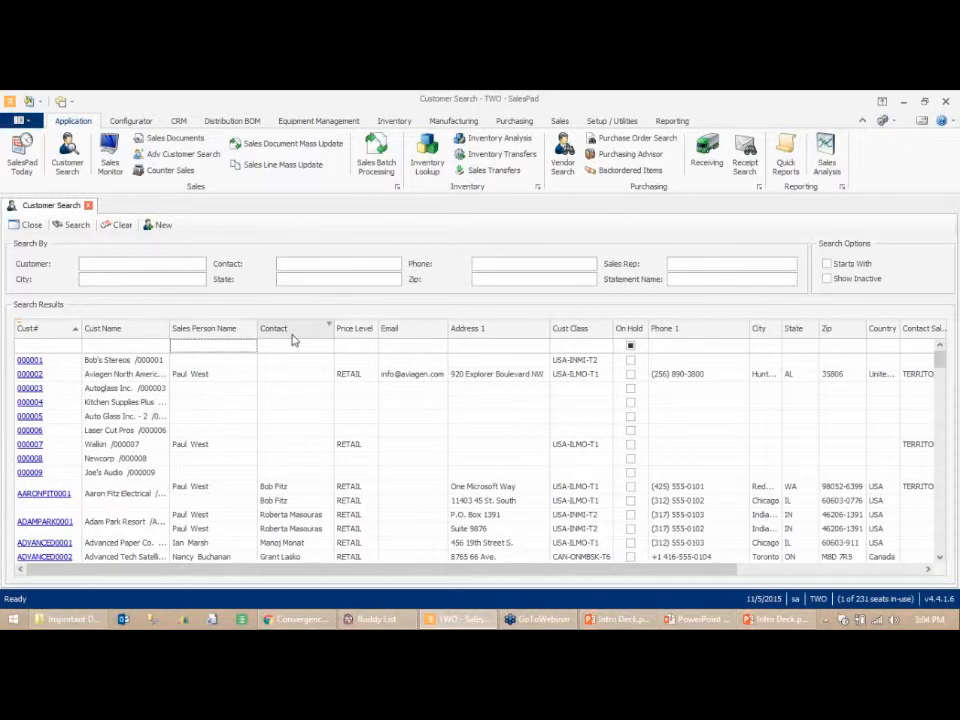
- Add the Corporate Cust # column after Sales Person Name using the column chooser
{"action": "right_click", "coordinate": [293, 340]}
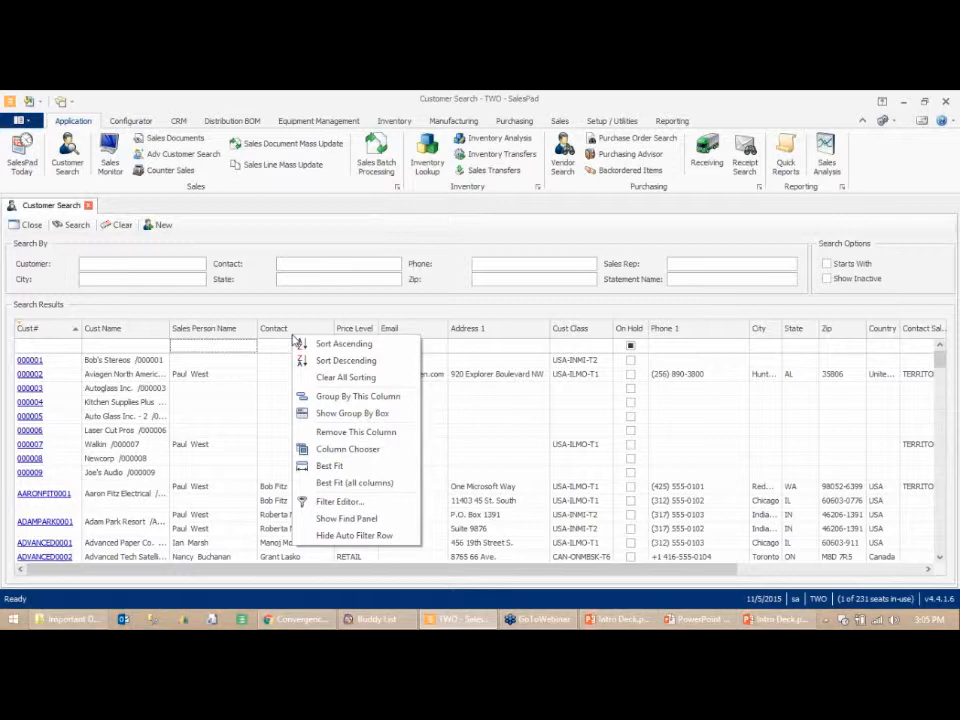
{"action": "left_click", "coordinate": [354, 453]}
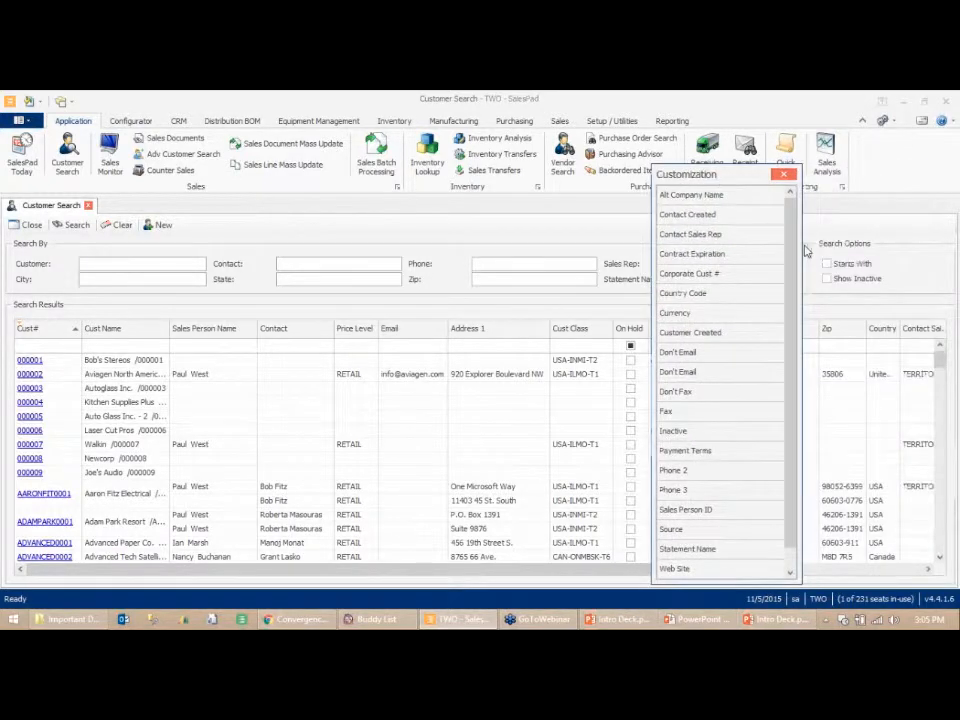
{"action": "scroll", "coordinate": [795, 265], "scroll_direction": "down", "scroll_amount": 1}
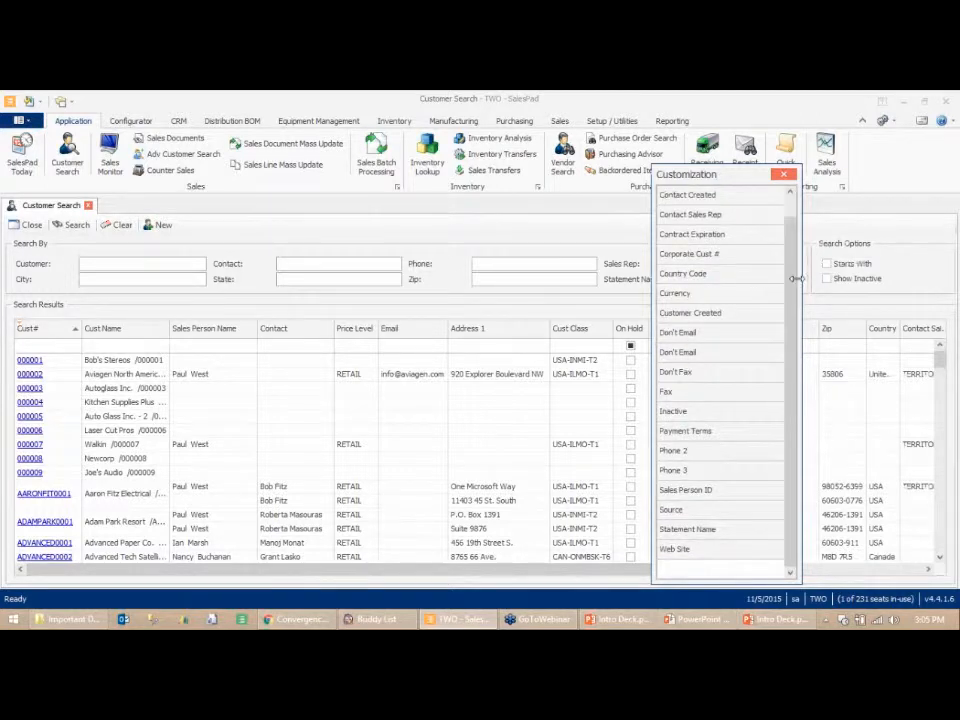
{"action": "scroll", "coordinate": [786, 280], "scroll_direction": "up", "scroll_amount": 1}
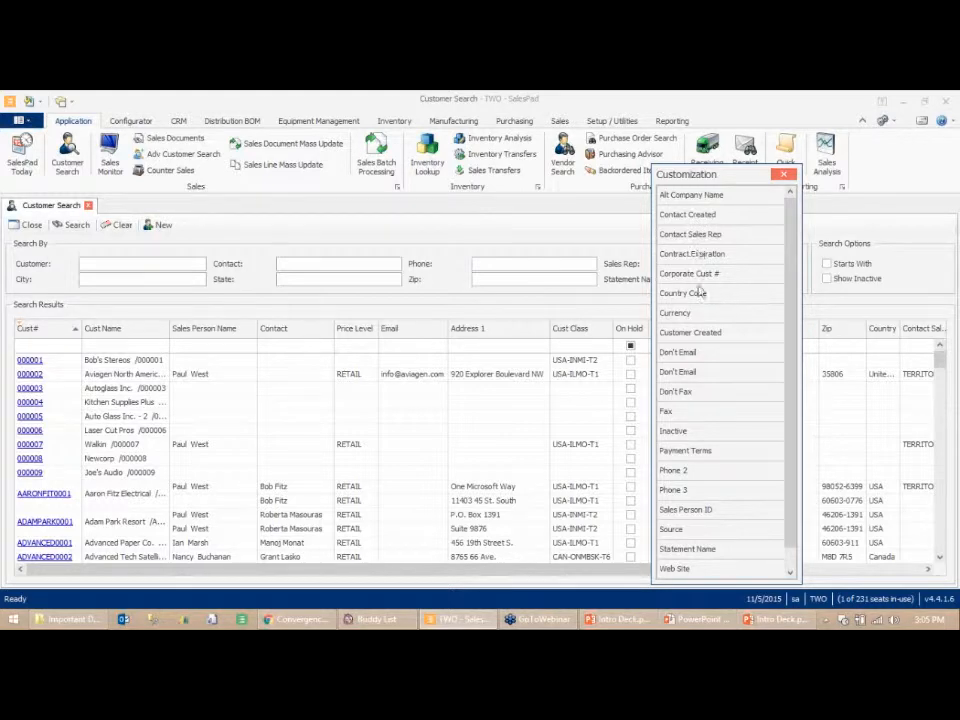
{"action": "left_click_drag", "start_coordinate": [705, 273], "coordinate": [262, 327]}
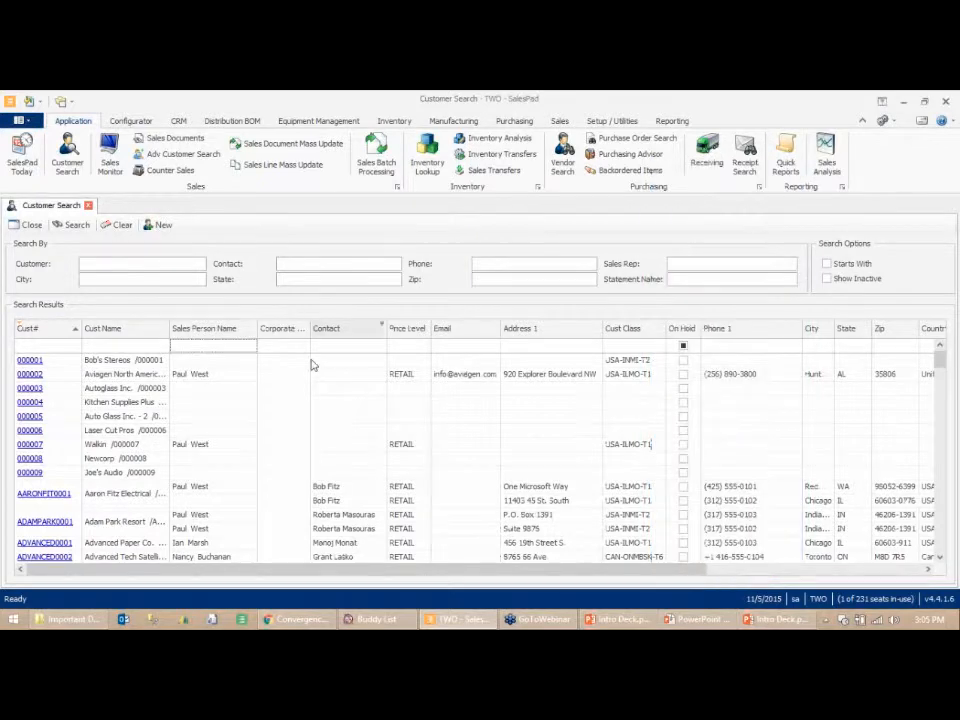
- Remove the Corporate Cust # column from the results grid
{"action": "scroll", "coordinate": [296, 411], "scroll_direction": "down", "scroll_amount": 1}
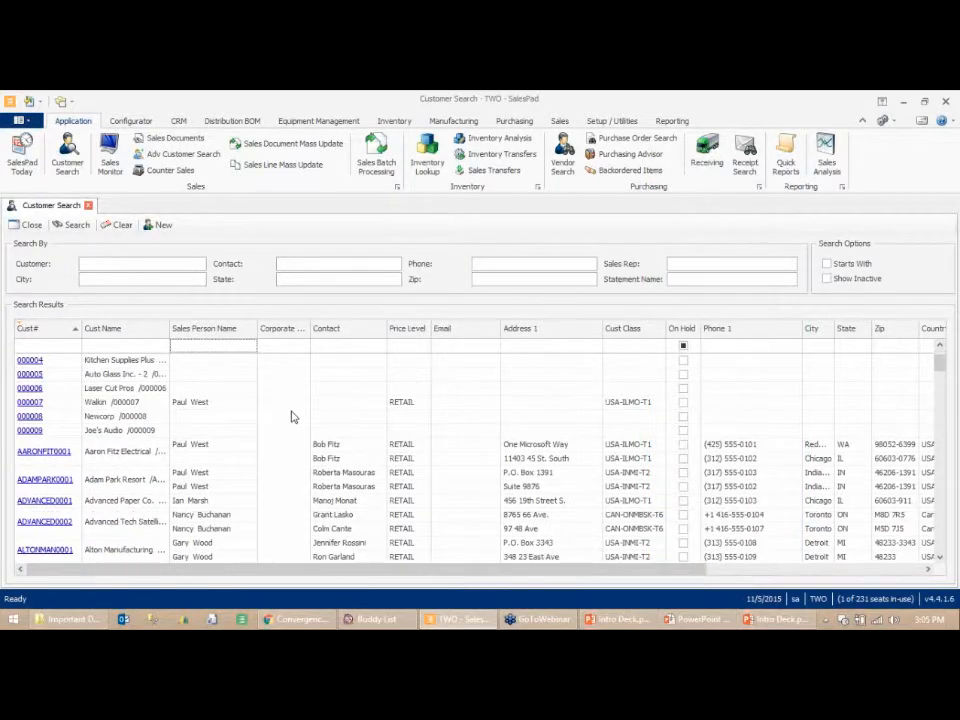
{"action": "left_click_drag", "start_coordinate": [280, 333], "coordinate": [116, 420]}
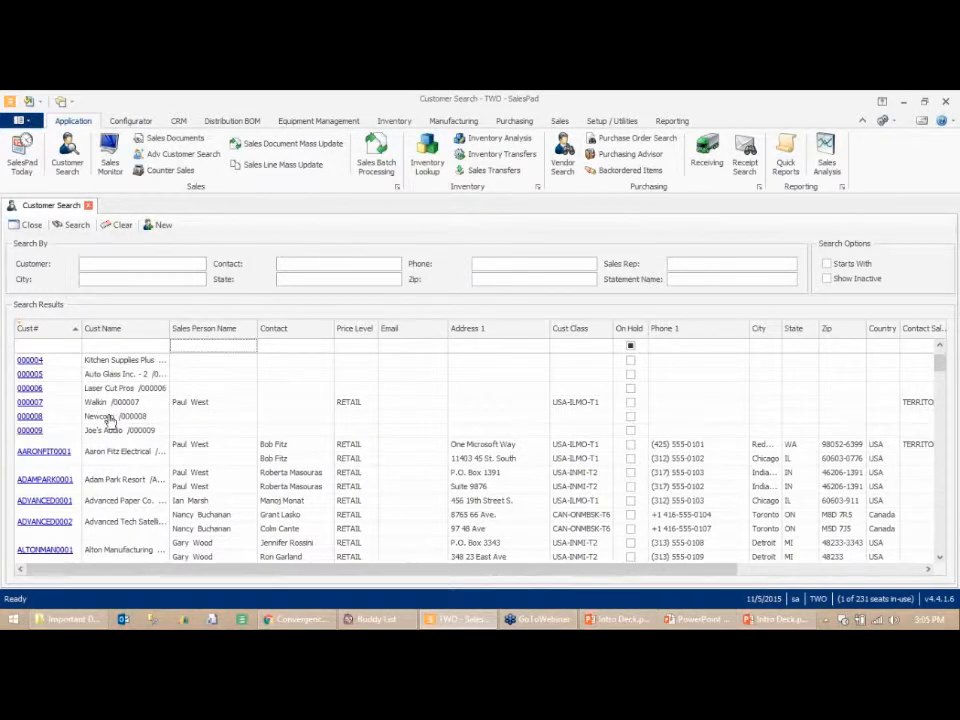
- Filter customer numbers starting with Aar and open the Aaron Fitz Electrical customer record
{"action": "left_click", "coordinate": [56, 347]}
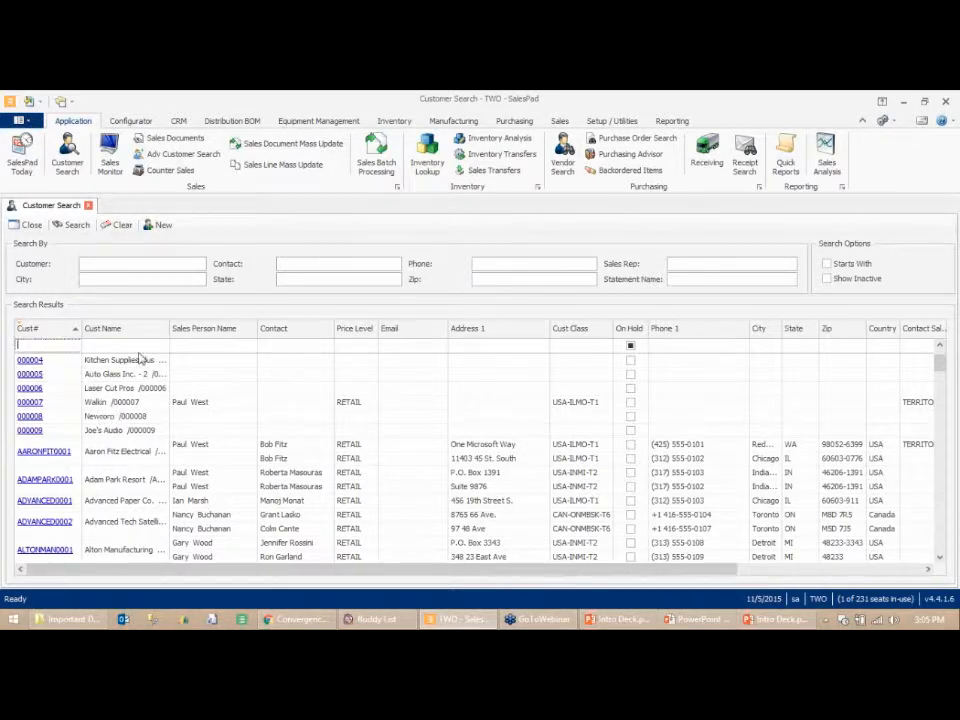
{"action": "type", "text": "Aar"}
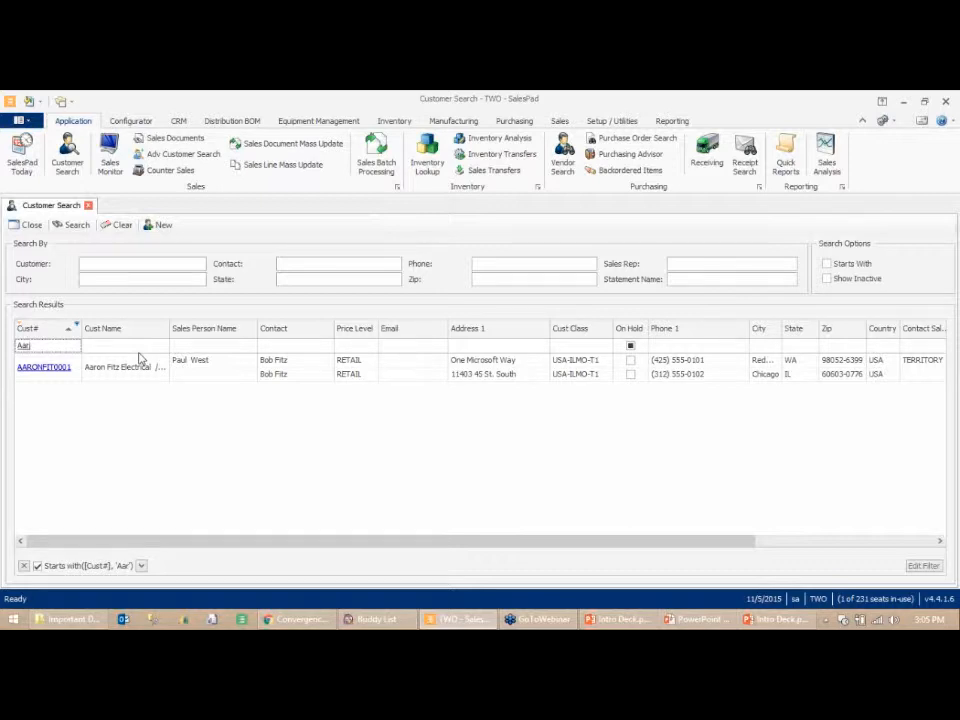
{"action": "left_click", "coordinate": [44, 368]}
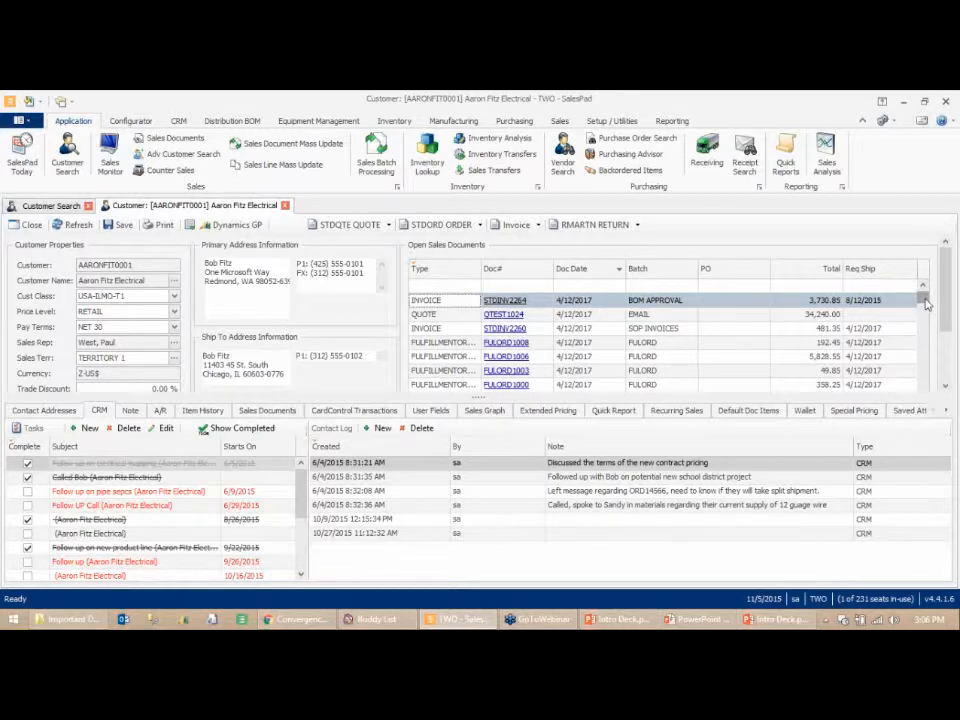
- Filter the customer's open sales documents by document numbers starting with Ord
{"action": "left_click_drag", "start_coordinate": [926, 304], "coordinate": [922, 314]}
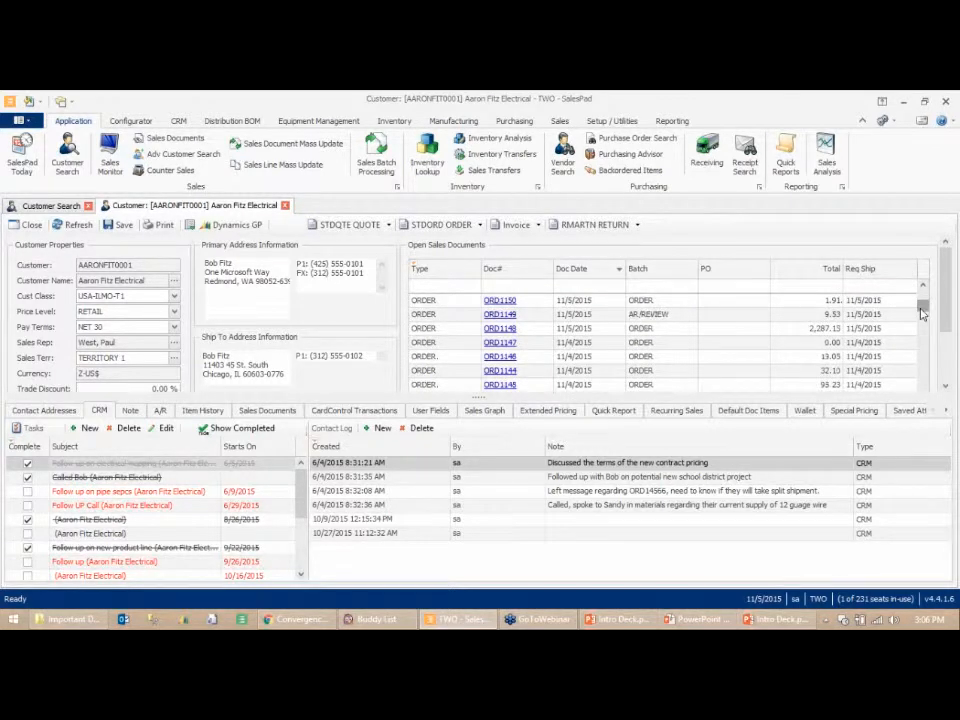
{"action": "left_click_drag", "start_coordinate": [922, 314], "coordinate": [924, 285]}
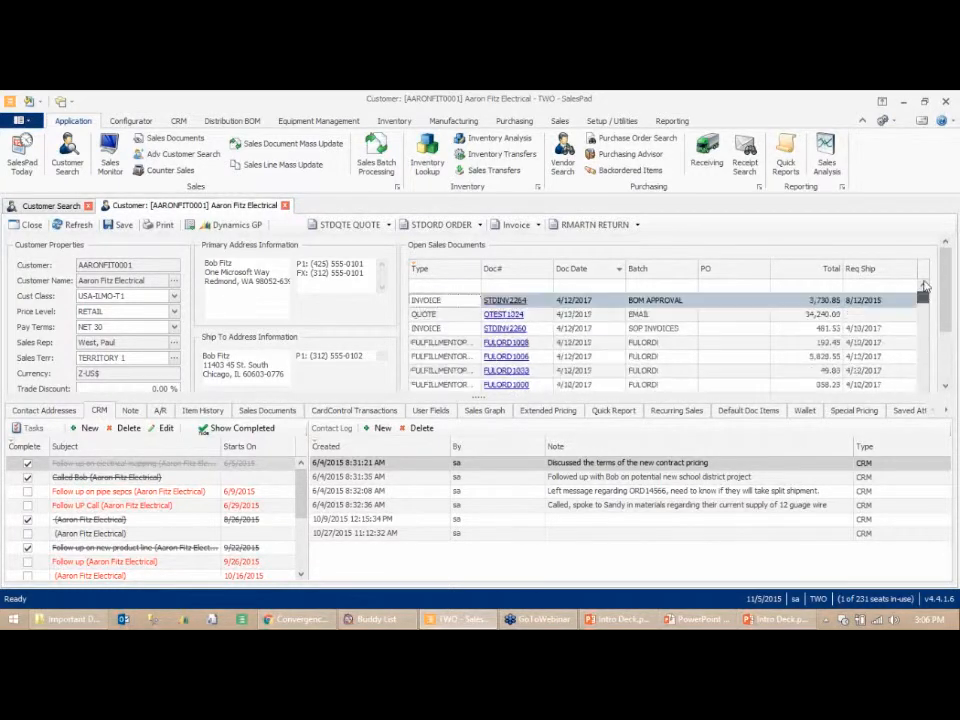
{"action": "left_click", "coordinate": [535, 286]}
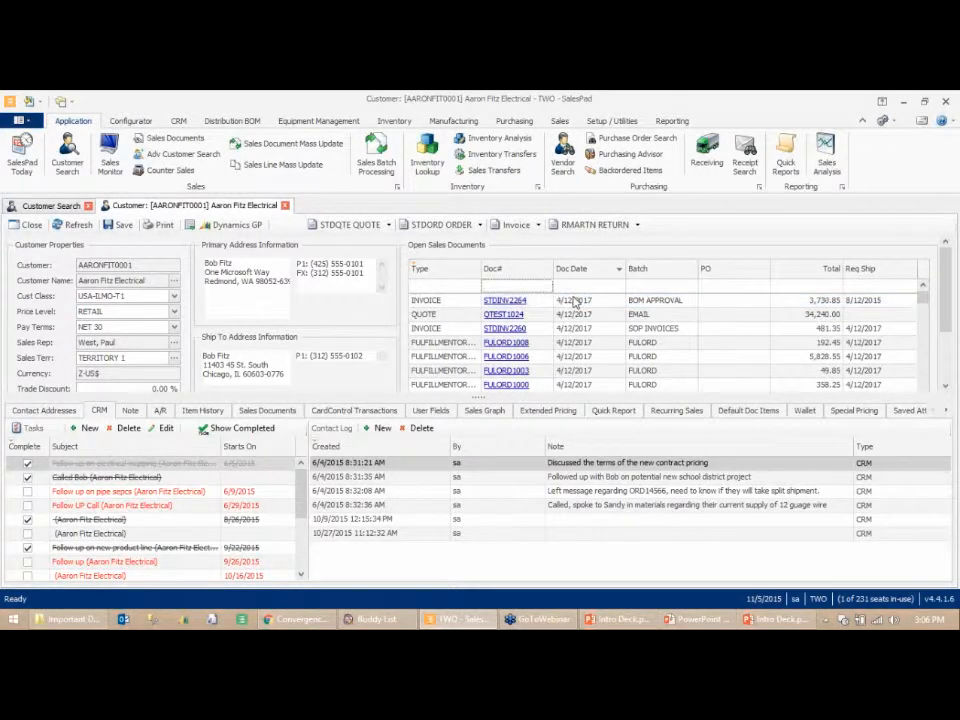
{"action": "type", "text": "Ord"}
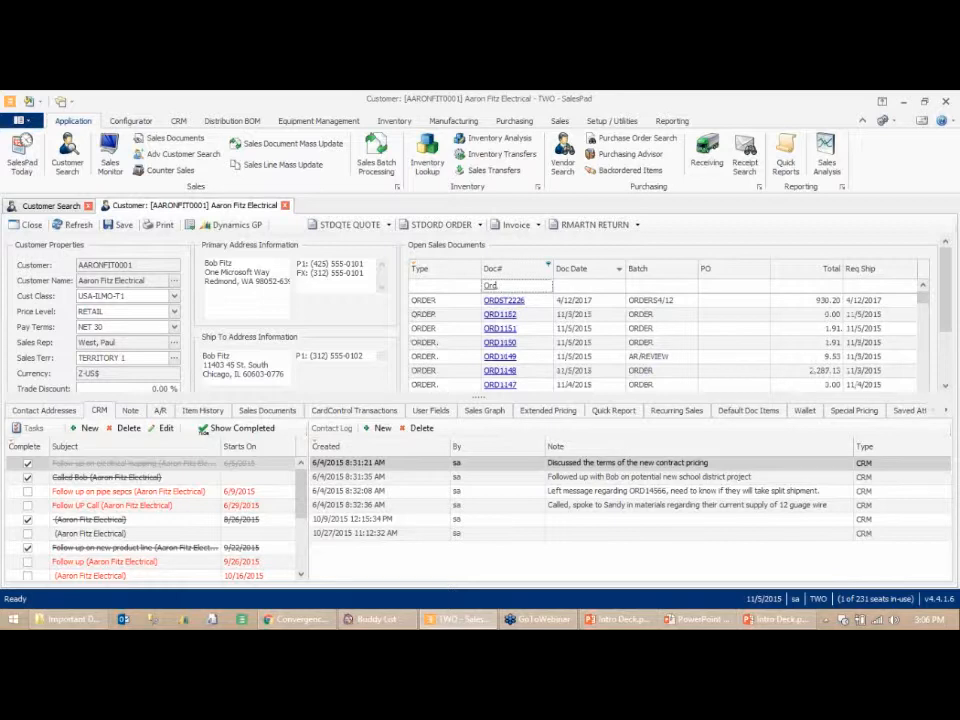
- Filter the customer's open sales documents by document date 11/4/20 and scroll through the record
{"action": "left_click", "coordinate": [565, 288]}
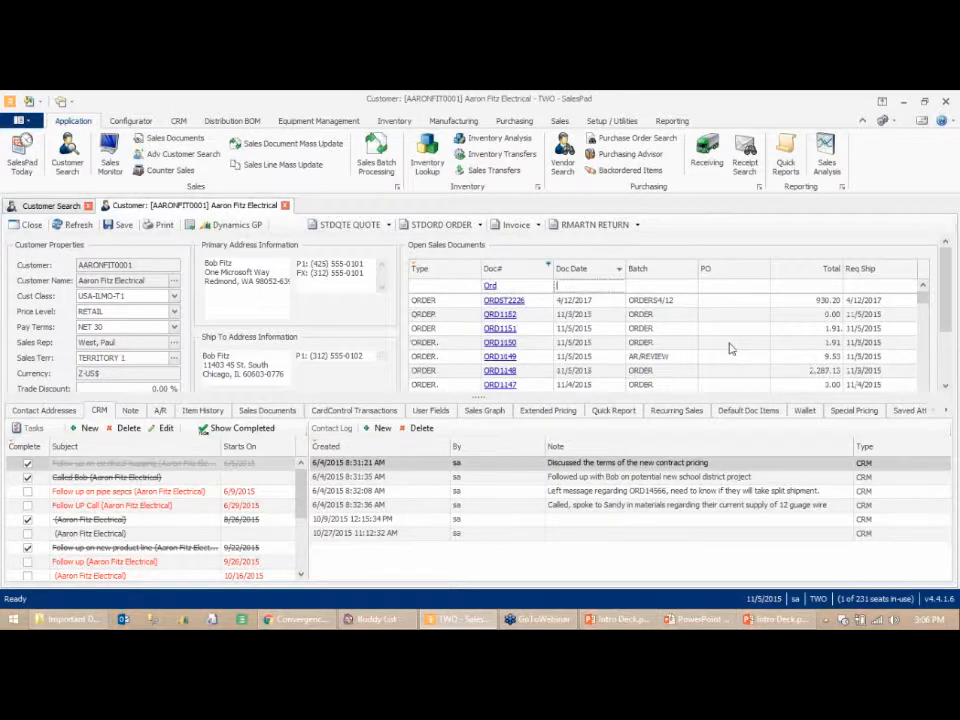
{"action": "type", "text": "1"}
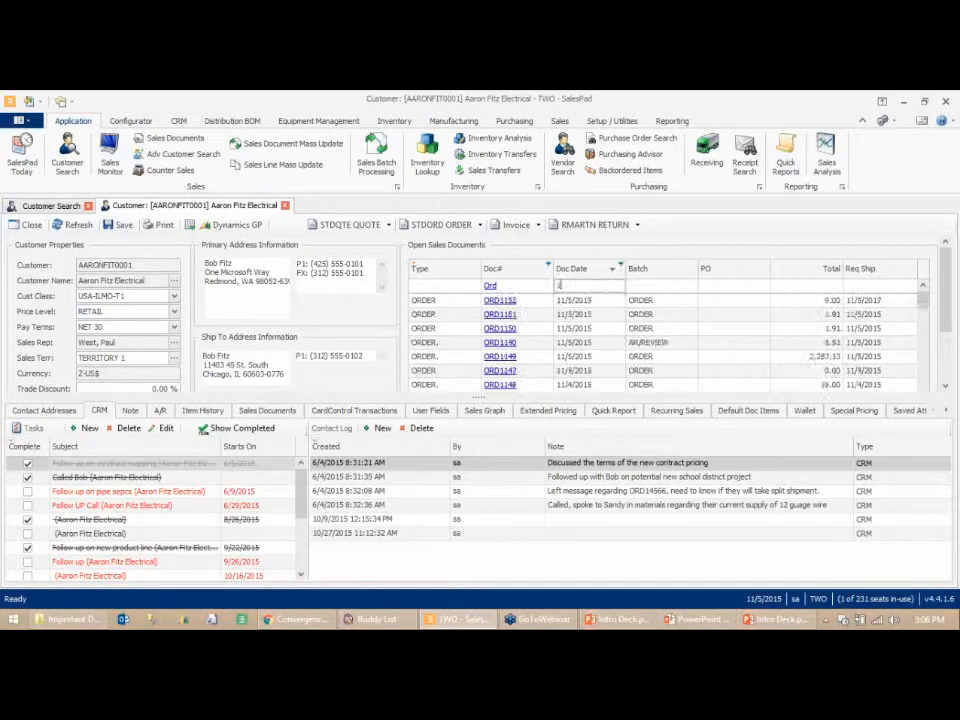
{"action": "type", "text": "1/4/20"}
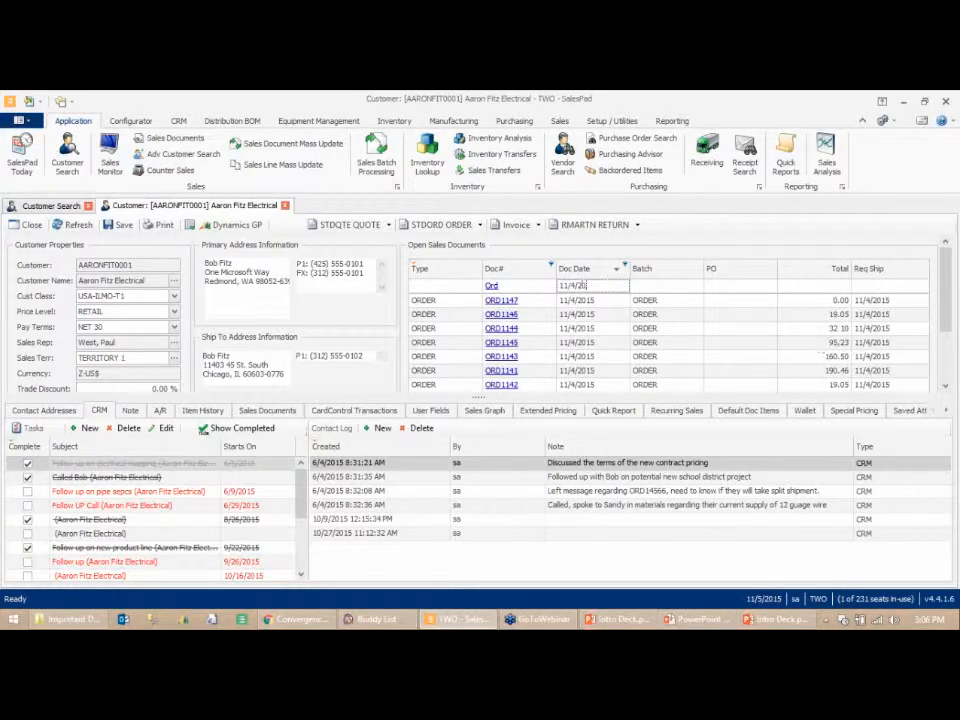
{"action": "scroll", "coordinate": [946, 334], "scroll_direction": "down", "scroll_amount": 1}
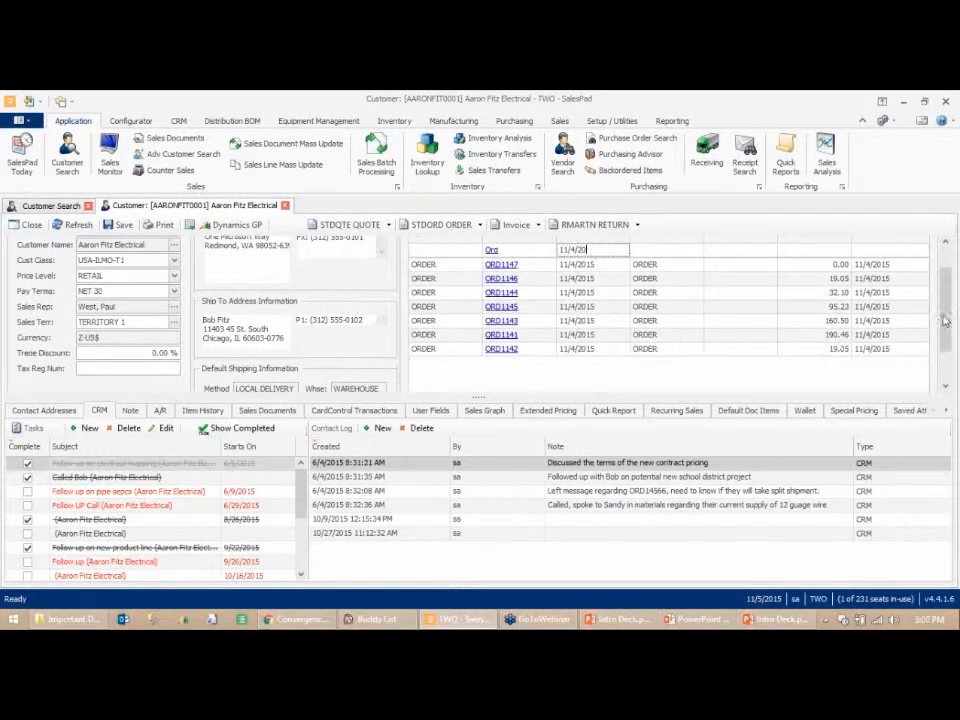
{"action": "scroll", "coordinate": [945, 345], "scroll_direction": "down", "scroll_amount": 1}
{"action": "scroll", "coordinate": [945, 345], "scroll_direction": "down", "scroll_amount": 1}
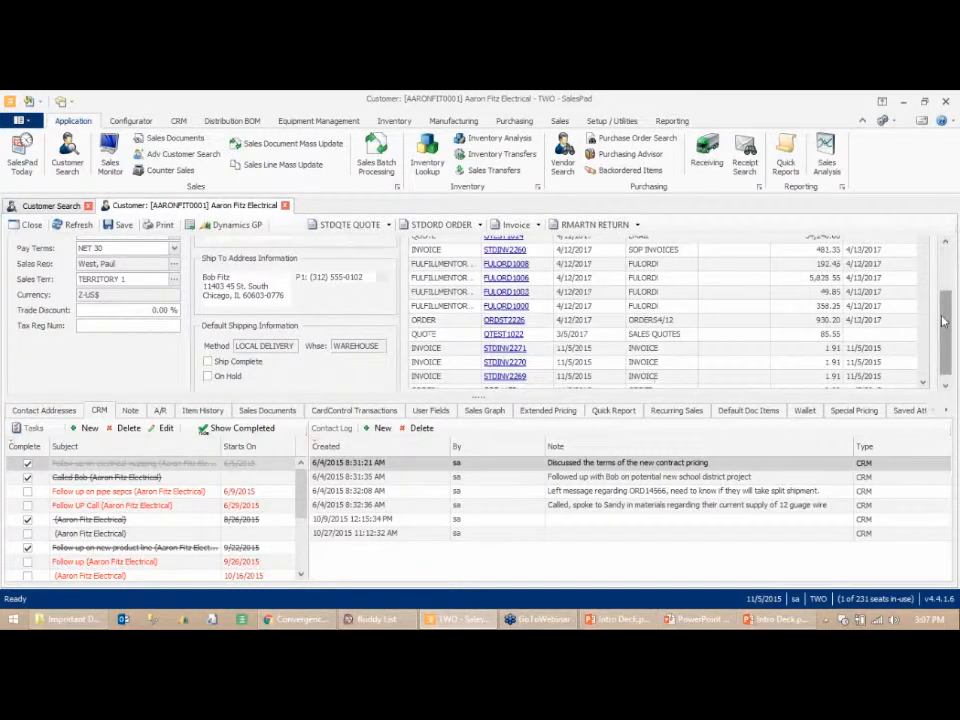
{"action": "scroll", "coordinate": [685, 315], "scroll_direction": "up", "scroll_amount": 3}
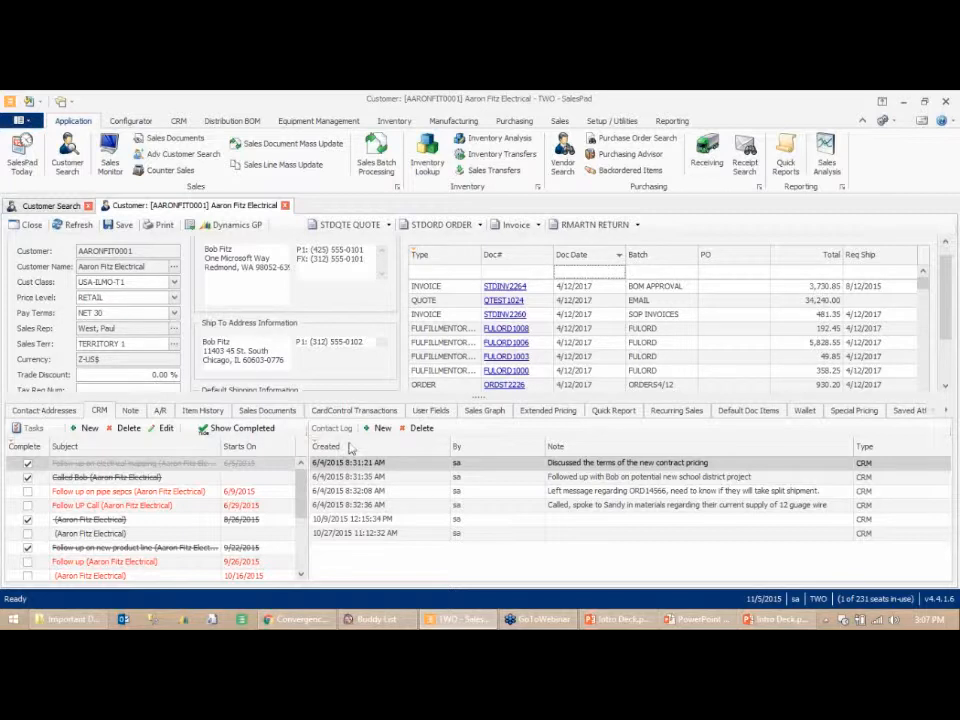
- Clear the Aar filter from the customer number column in Customer Search
{"action": "left_click", "coordinate": [42, 205]}
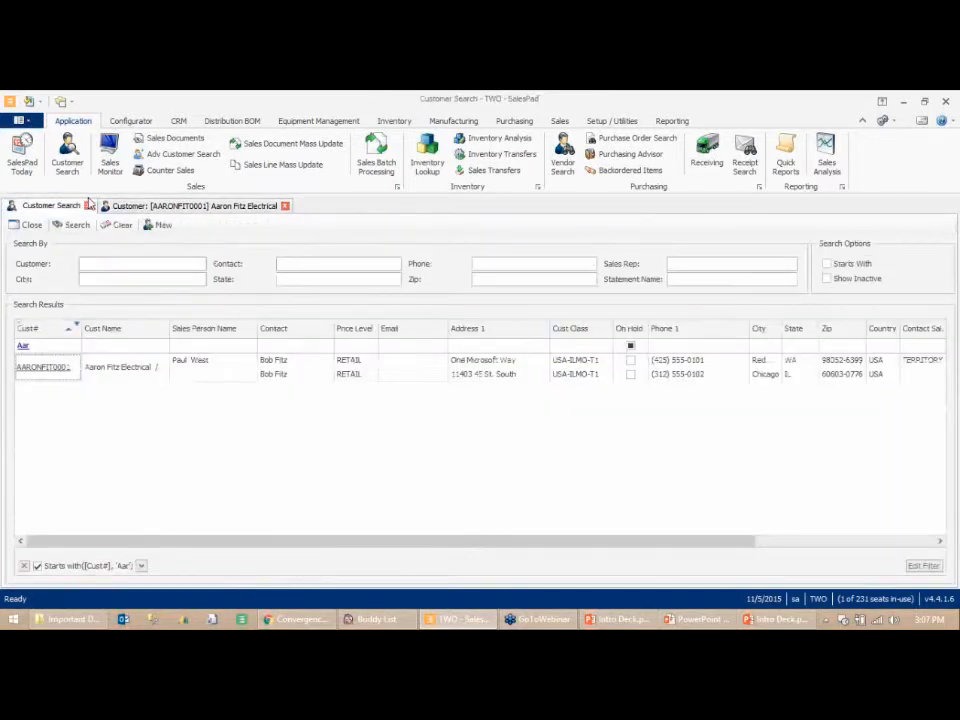
{"action": "left_click", "coordinate": [137, 206]}
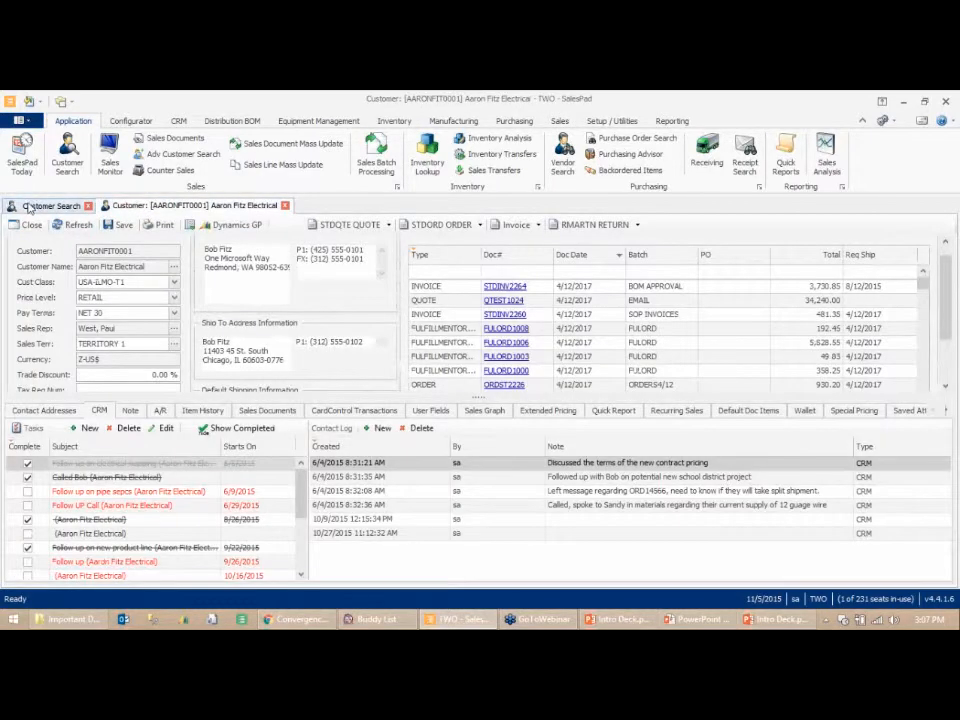
{"action": "left_click", "coordinate": [33, 206]}
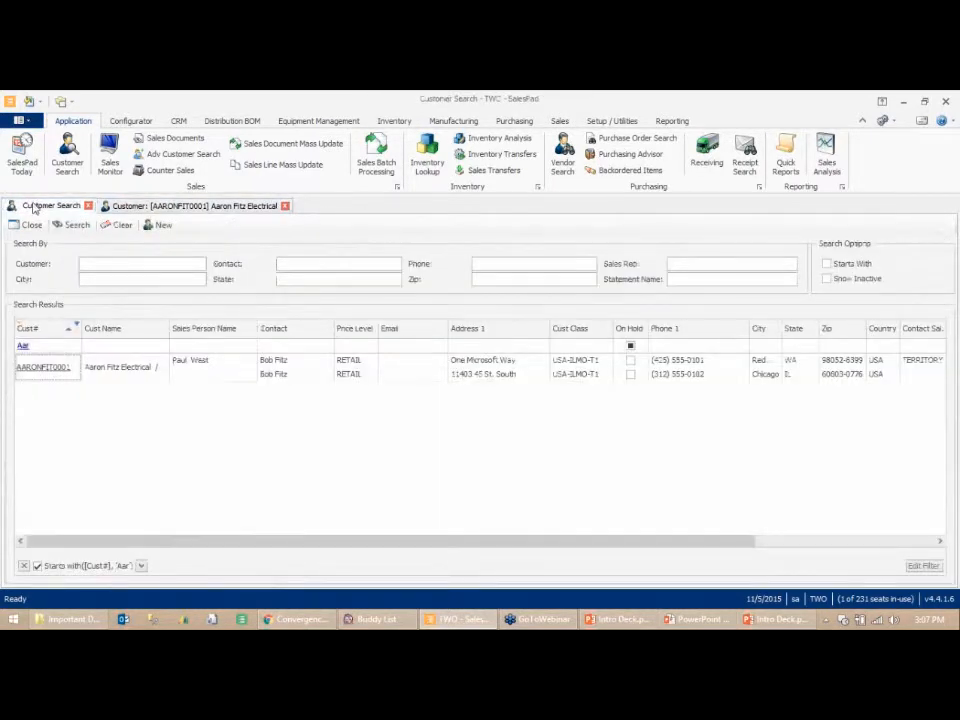
{"action": "left_click_drag", "start_coordinate": [31, 342], "coordinate": [1, 337]}
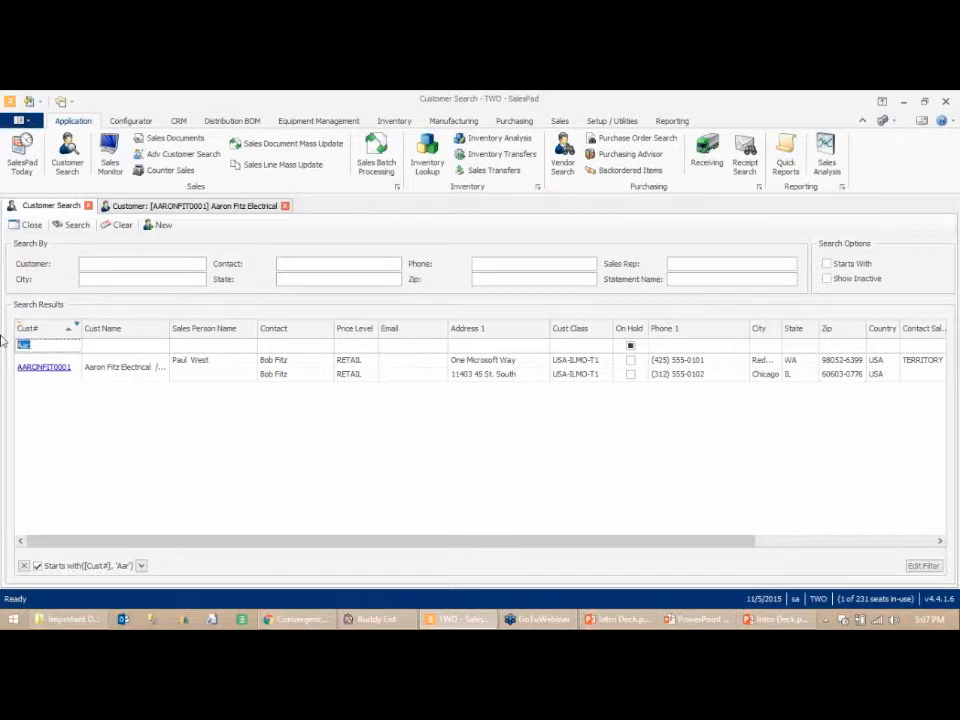
{"action": "key", "text": "BackSpace"}
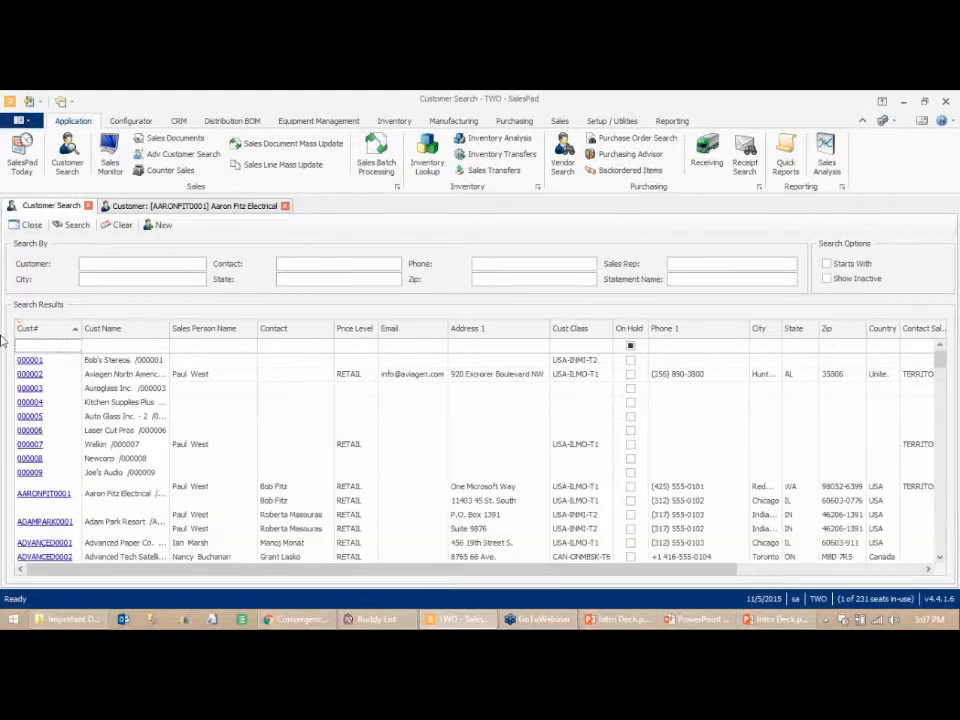
- Return to the Aaron Fitz Electrical record and open invoice STDINV2264 from its open sales documents
{"action": "left_click", "coordinate": [45, 522]}
{"action": "left_click", "coordinate": [278, 206]}
{"action": "left_click", "coordinate": [328, 208]}
{"action": "left_click", "coordinate": [230, 209]}
{"action": "left_click", "coordinate": [339, 209]}
{"action": "left_click", "coordinate": [479, 206]}
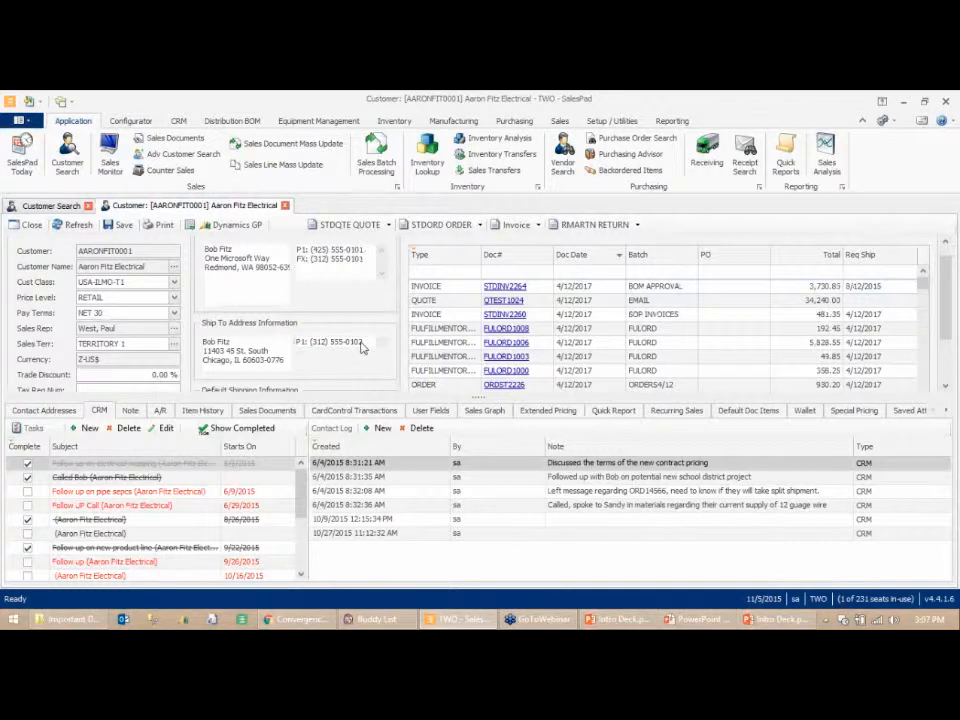
{"action": "left_click", "coordinate": [506, 288]}
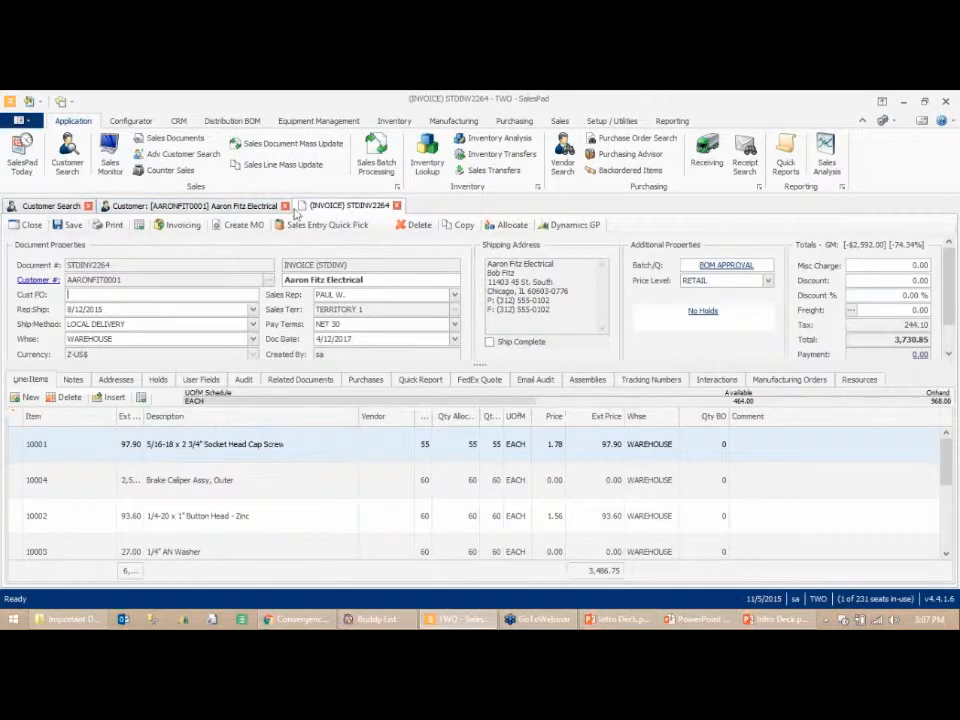
- Close the STDINV2264 invoice tab and return to the customer record
{"action": "left_click", "coordinate": [244, 207]}
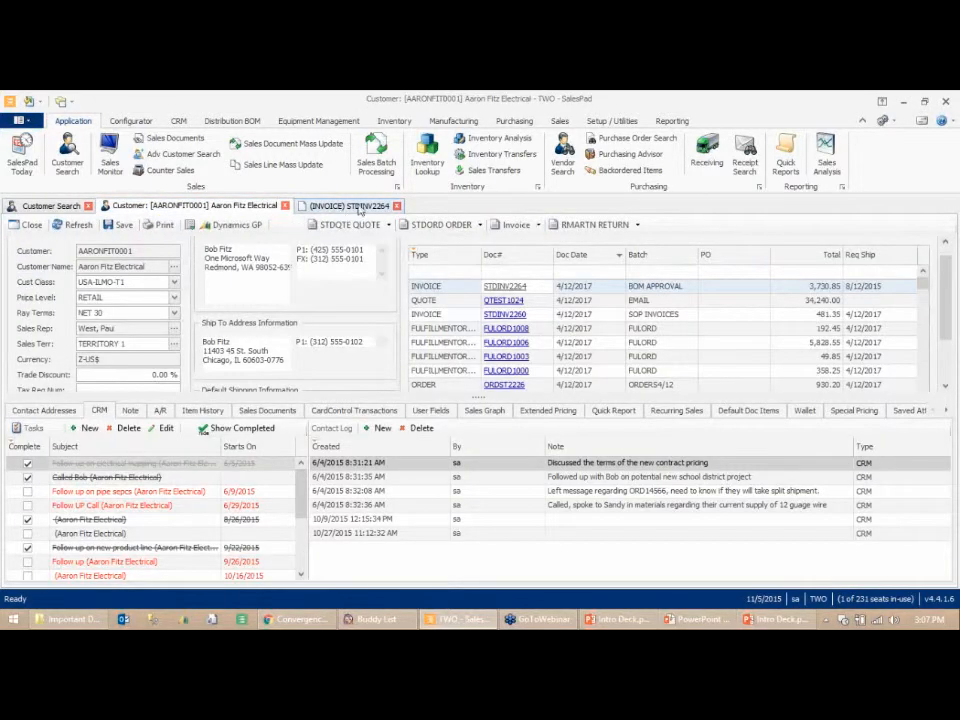
{"action": "left_click", "coordinate": [350, 205]}
{"action": "left_click", "coordinate": [396, 205]}
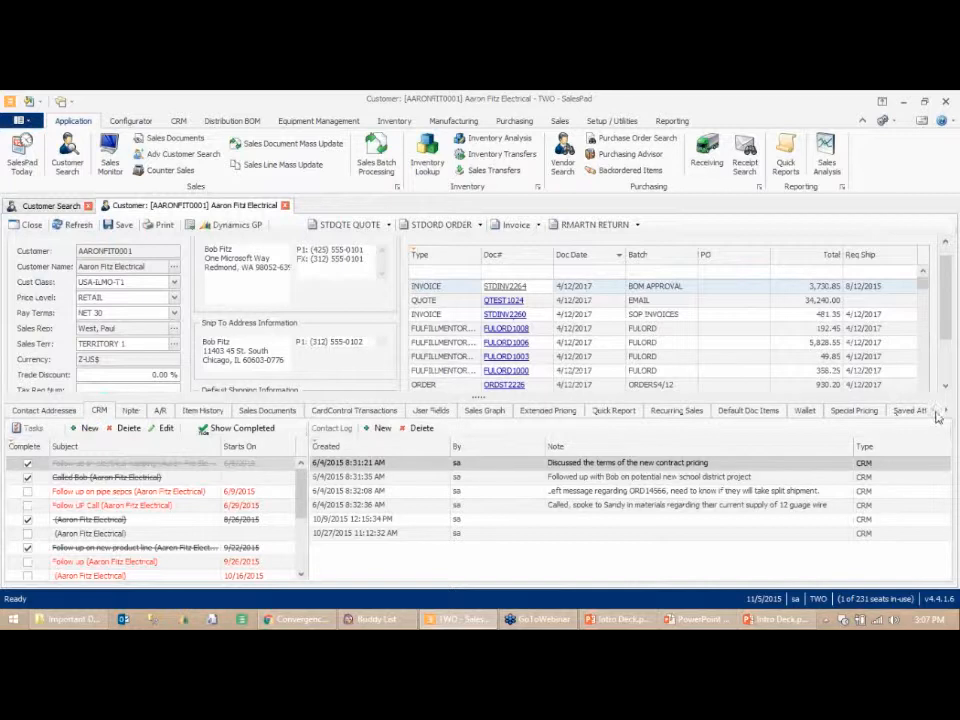
- Review the customer's Contact Addresses and CRM tabs, opening and cancelling a new contact log note
{"action": "left_click", "coordinate": [55, 412]}
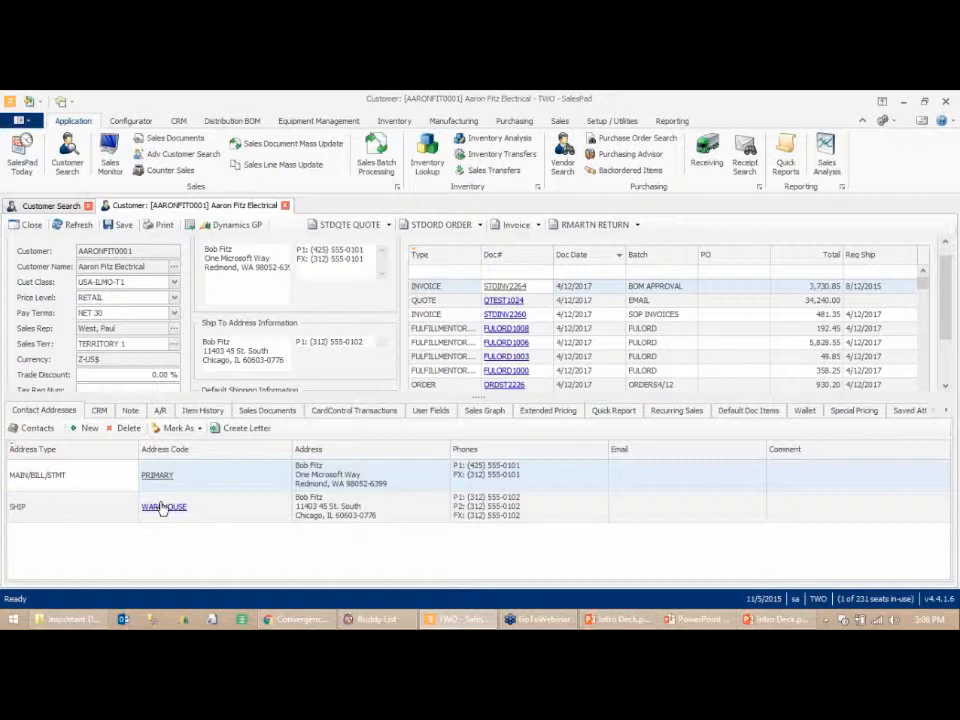
{"action": "left_click", "coordinate": [99, 411]}
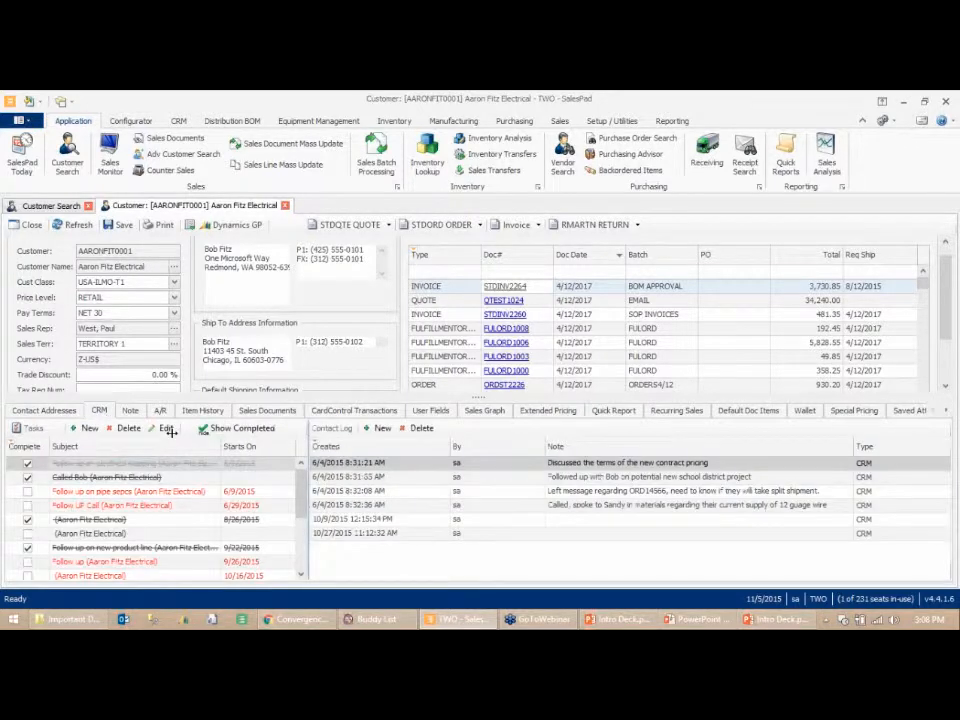
{"action": "left_click", "coordinate": [178, 120]}
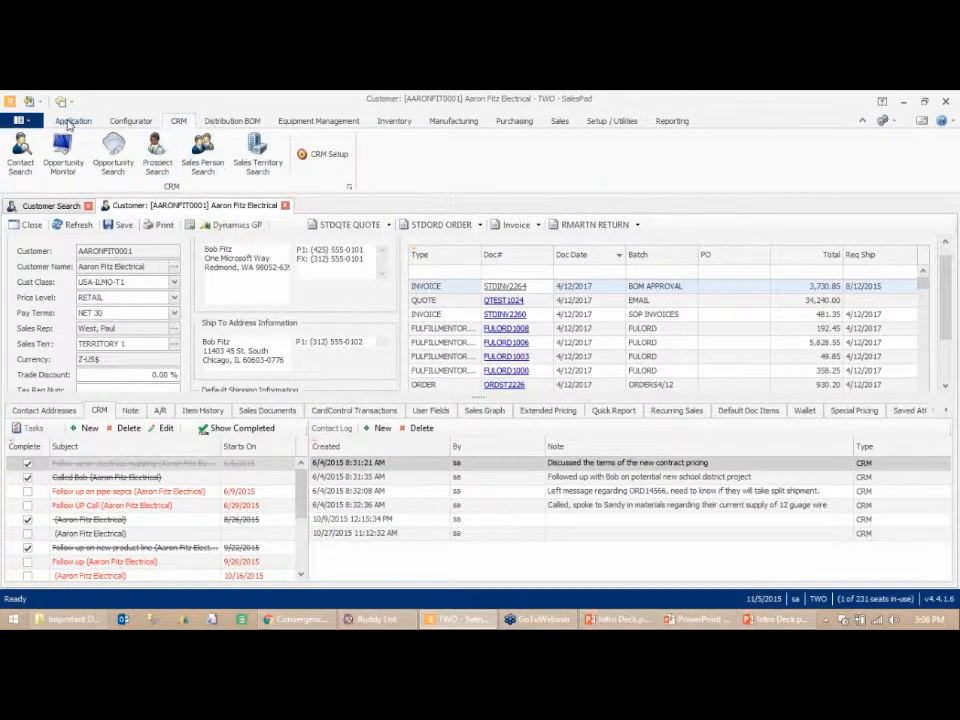
{"action": "left_click", "coordinate": [71, 121]}
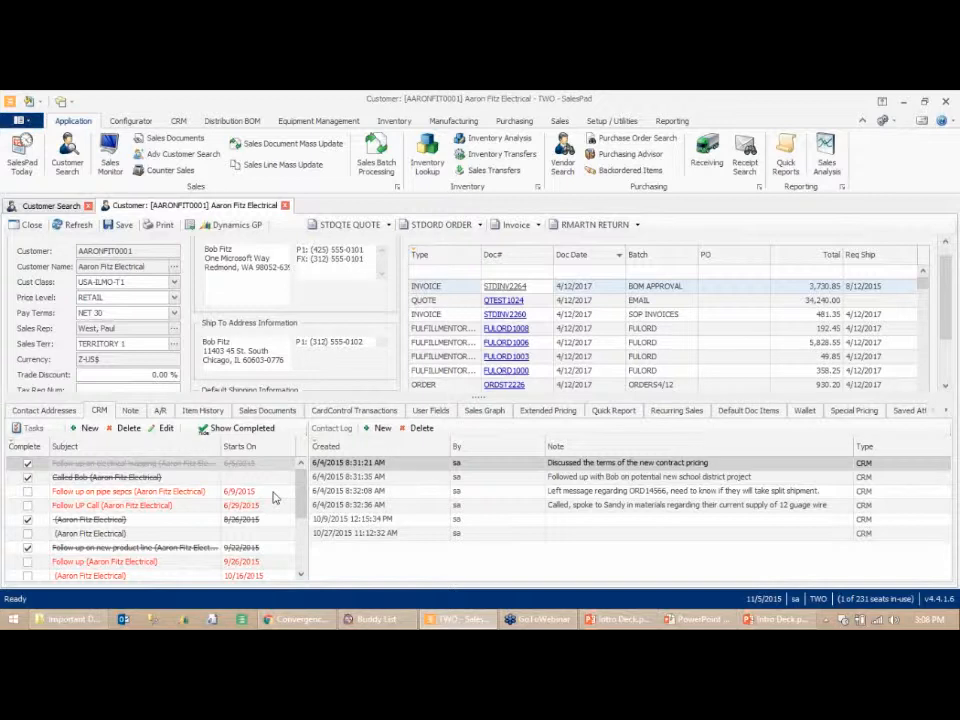
{"action": "left_click", "coordinate": [380, 431]}
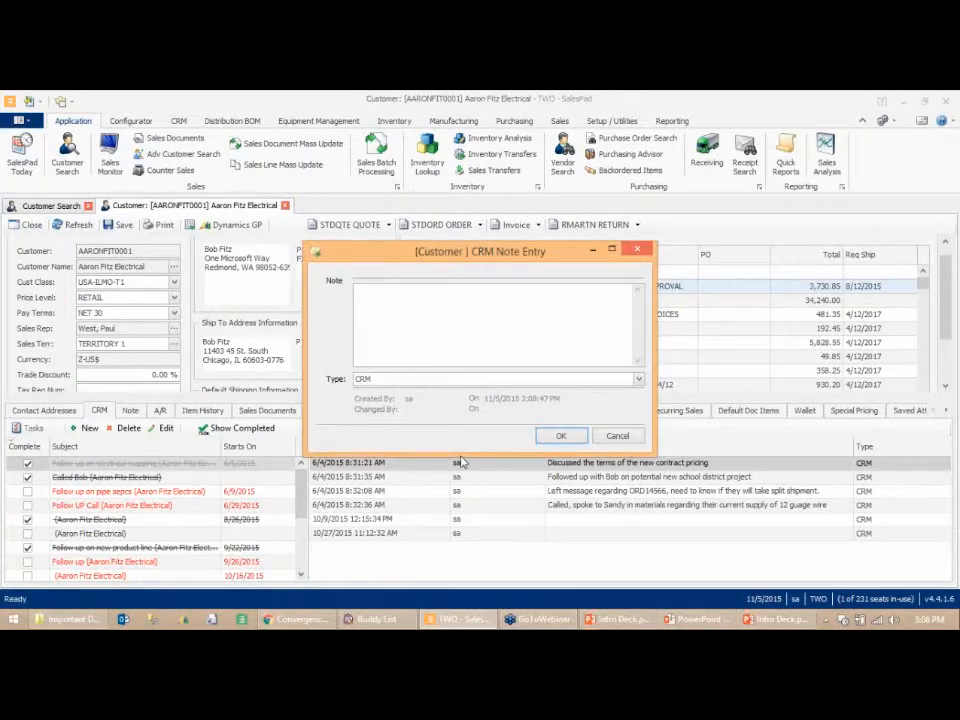
{"action": "left_click", "coordinate": [611, 439]}
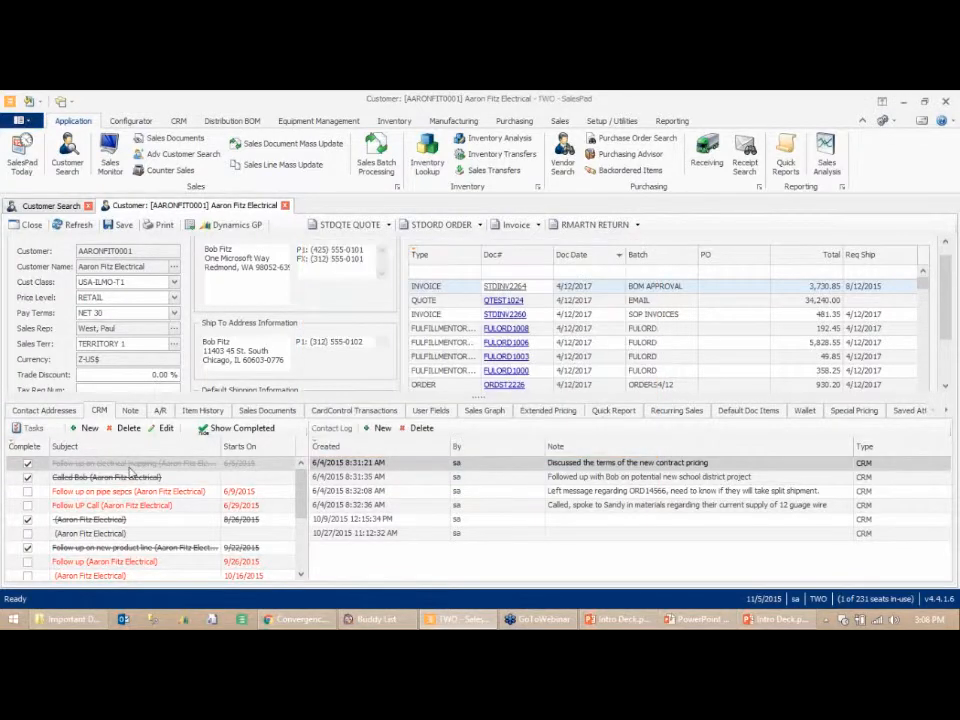
- Create a new CRM task with subject Follow and select the customer's contact
{"action": "left_click", "coordinate": [88, 428]}
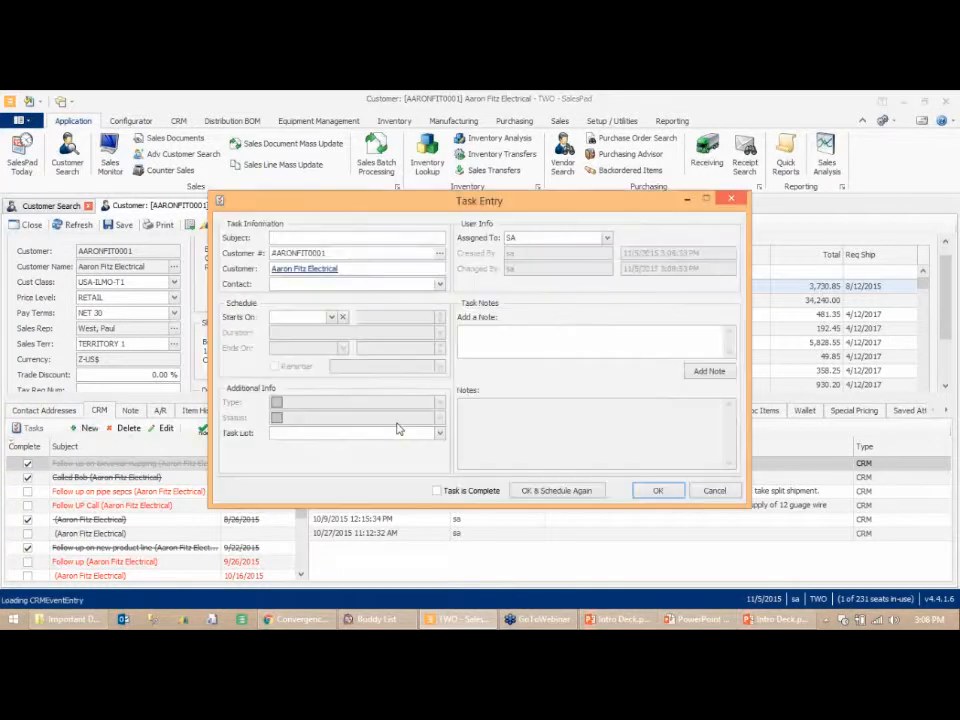
{"action": "type", "text": "Follow"}
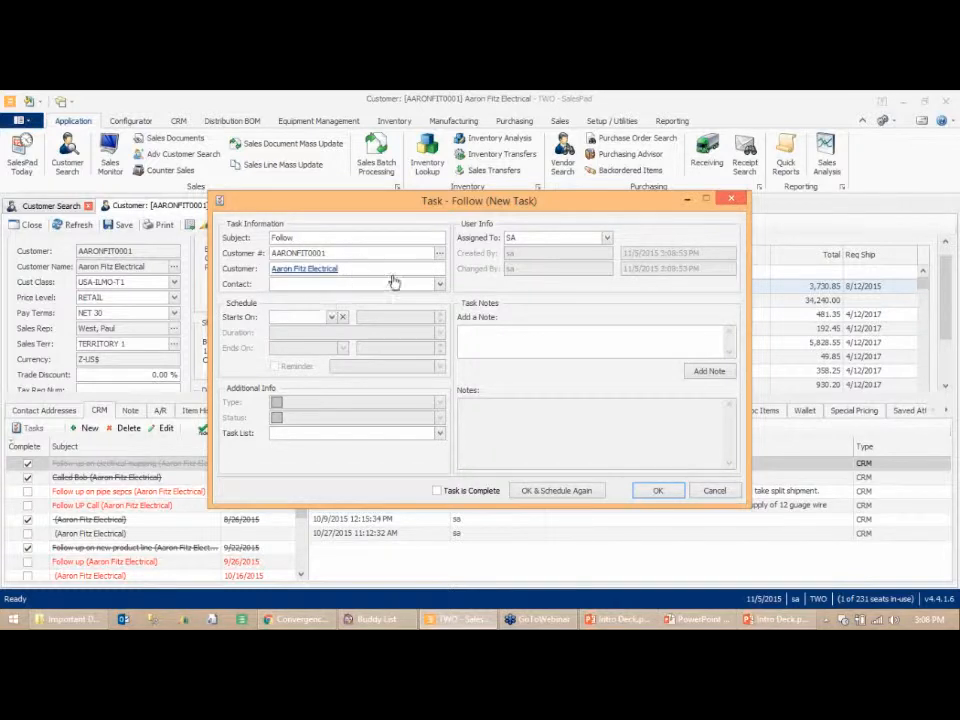
{"action": "left_click", "coordinate": [437, 285]}
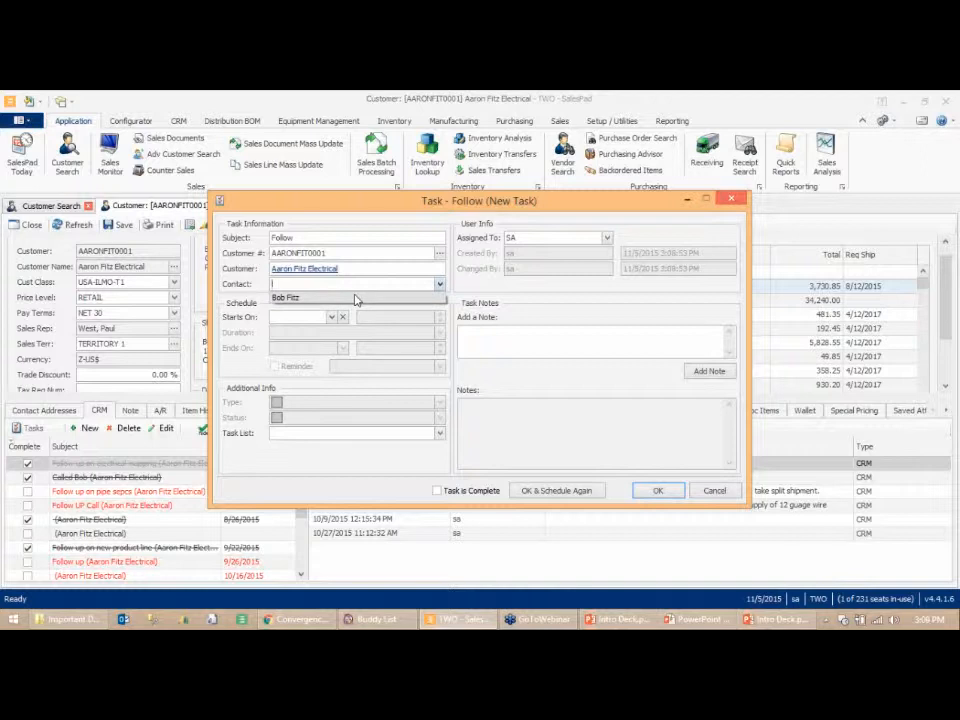
{"action": "left_click", "coordinate": [355, 298]}
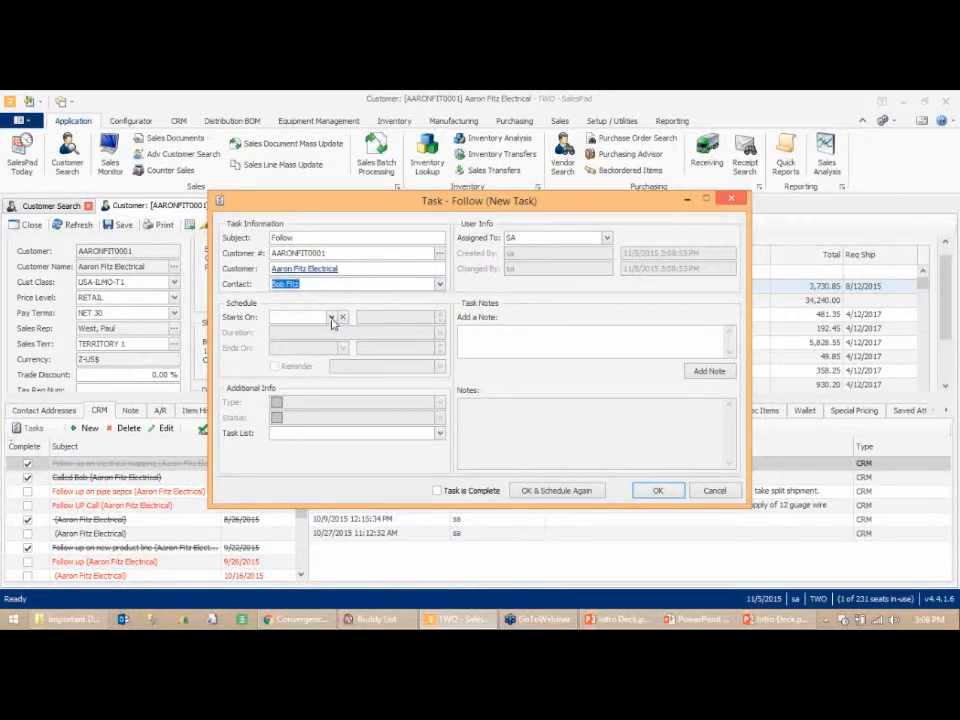
- Schedule the task to start 11/6/2015 at 11:00 AM with a 15 minutes duration
{"action": "left_click", "coordinate": [332, 317]}
{"action": "left_click", "coordinate": [406, 395]}
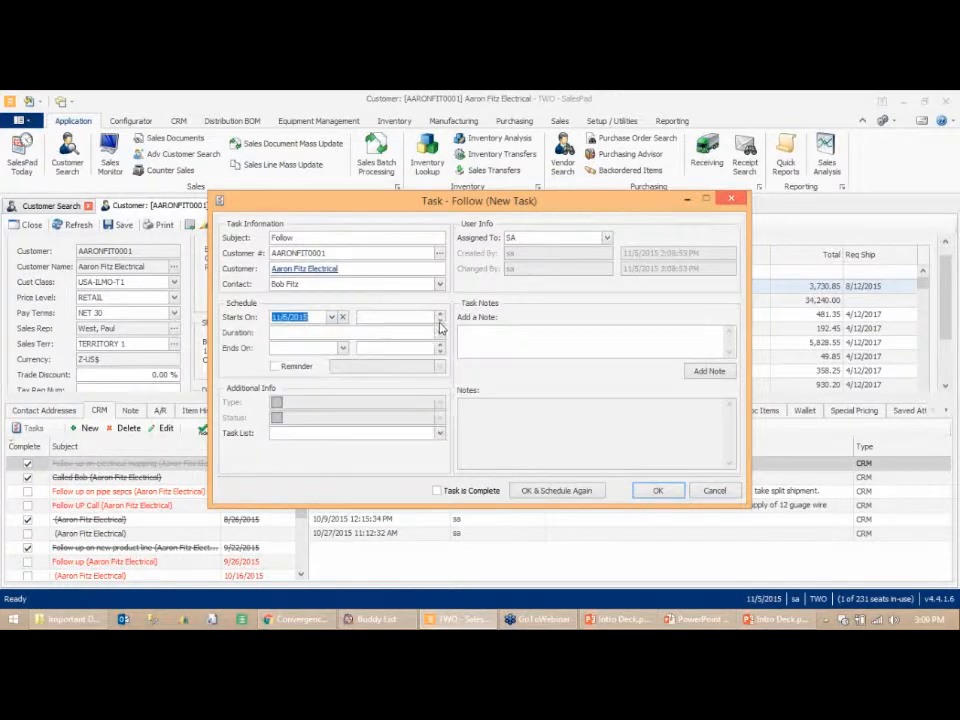
{"action": "key", "text": "Tab"}
{"action": "type", "text": "11"}
{"action": "left_click", "coordinate": [307, 335]}
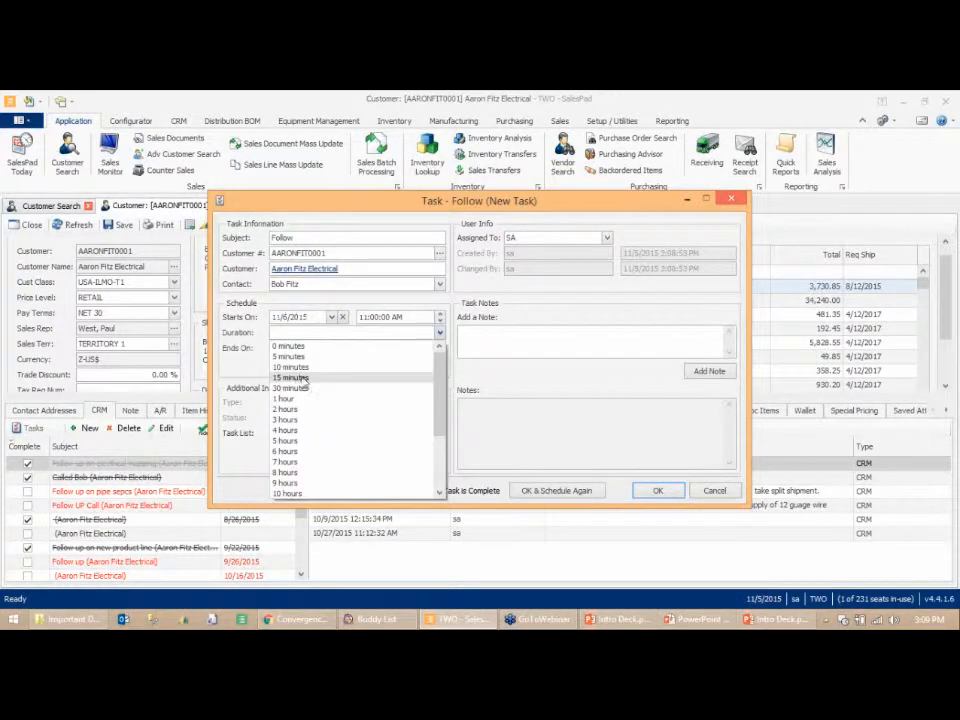
{"action": "left_click", "coordinate": [300, 381]}
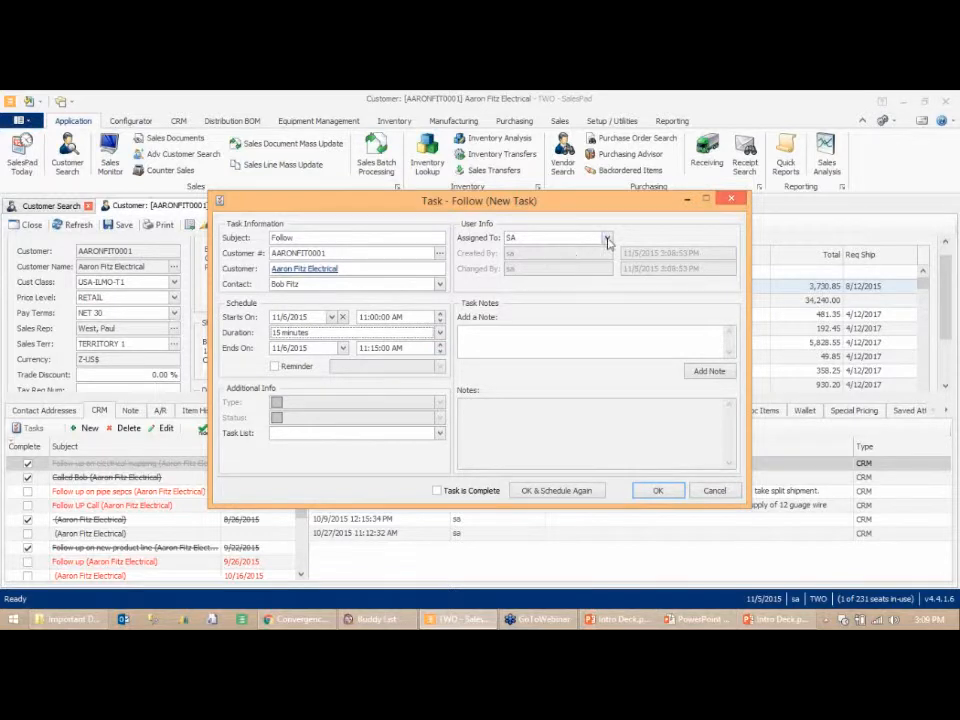
- Assign the task to SA and save it
{"action": "left_click", "coordinate": [606, 238]}
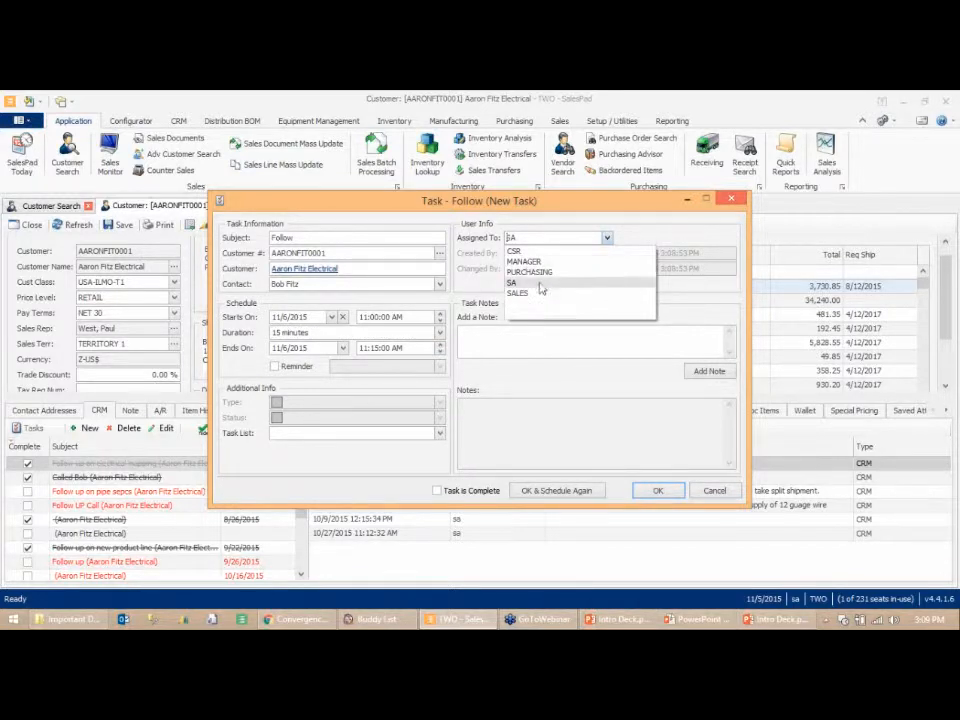
{"action": "left_click", "coordinate": [541, 283]}
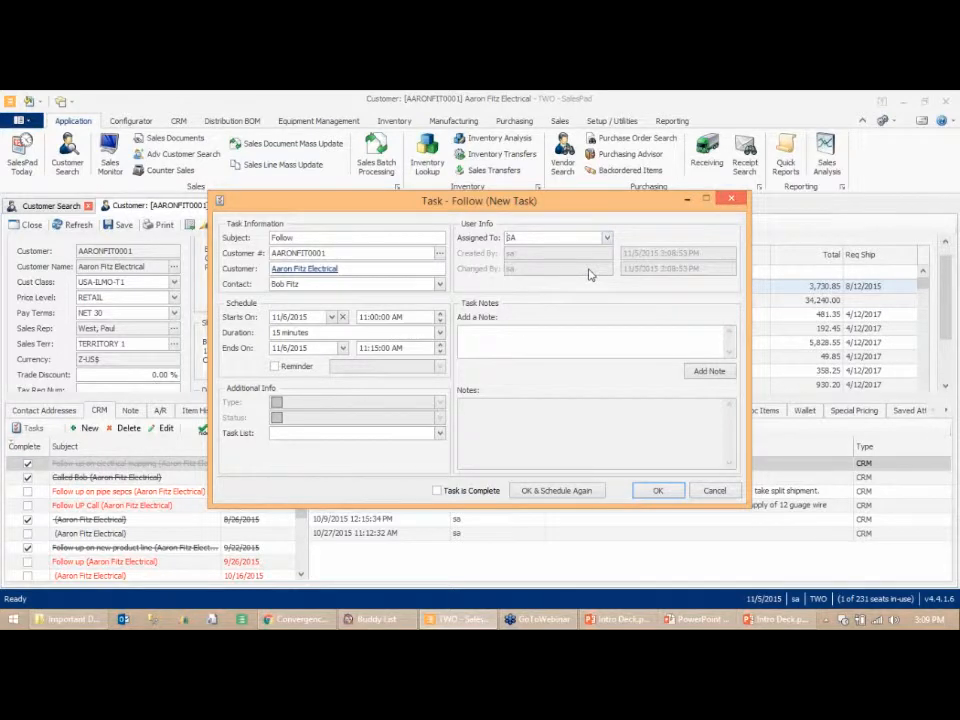
{"action": "left_click", "coordinate": [658, 491]}
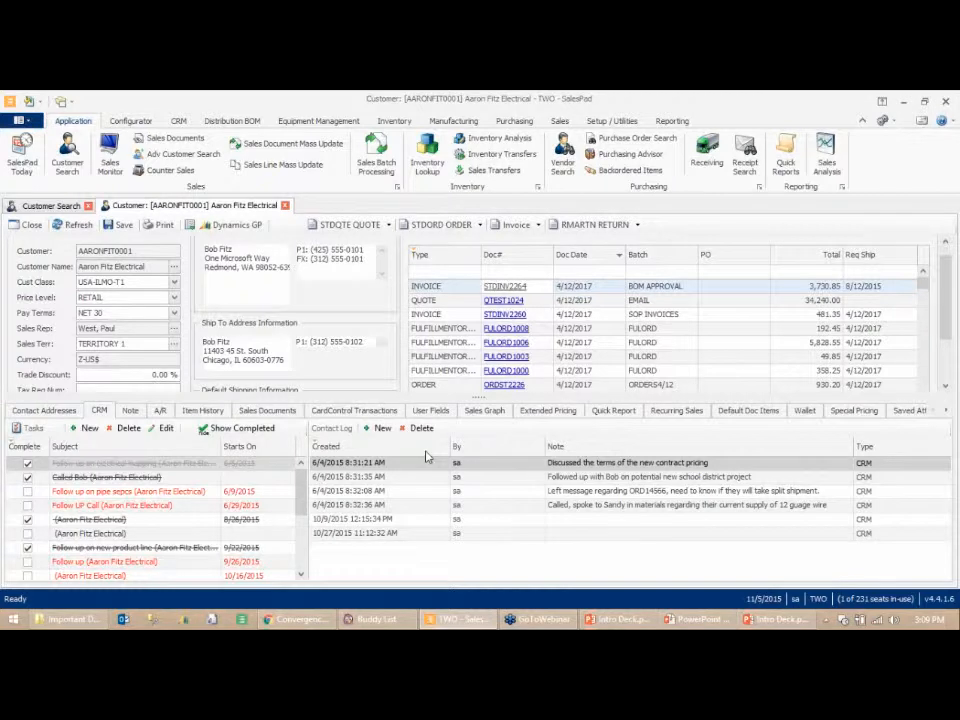
- View the new task on the SalesPad Today calendar, then close that tab
{"action": "left_click", "coordinate": [28, 162]}
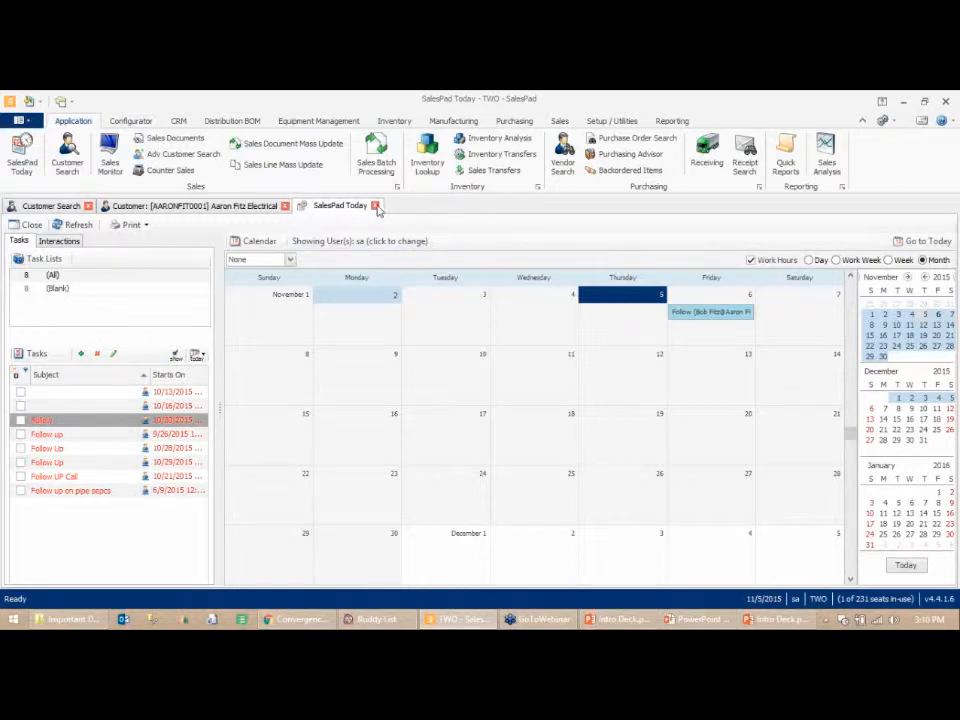
{"action": "left_click", "coordinate": [376, 206]}
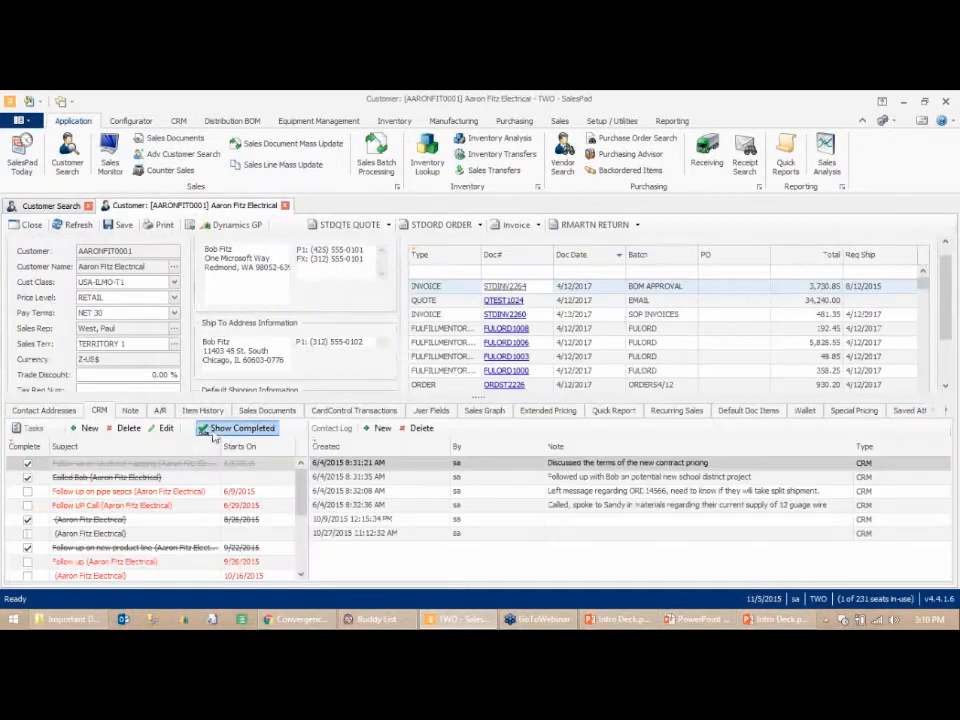
- Open the customer's A/R tab and view the AR detail behind the balance
{"action": "left_click", "coordinate": [160, 411]}
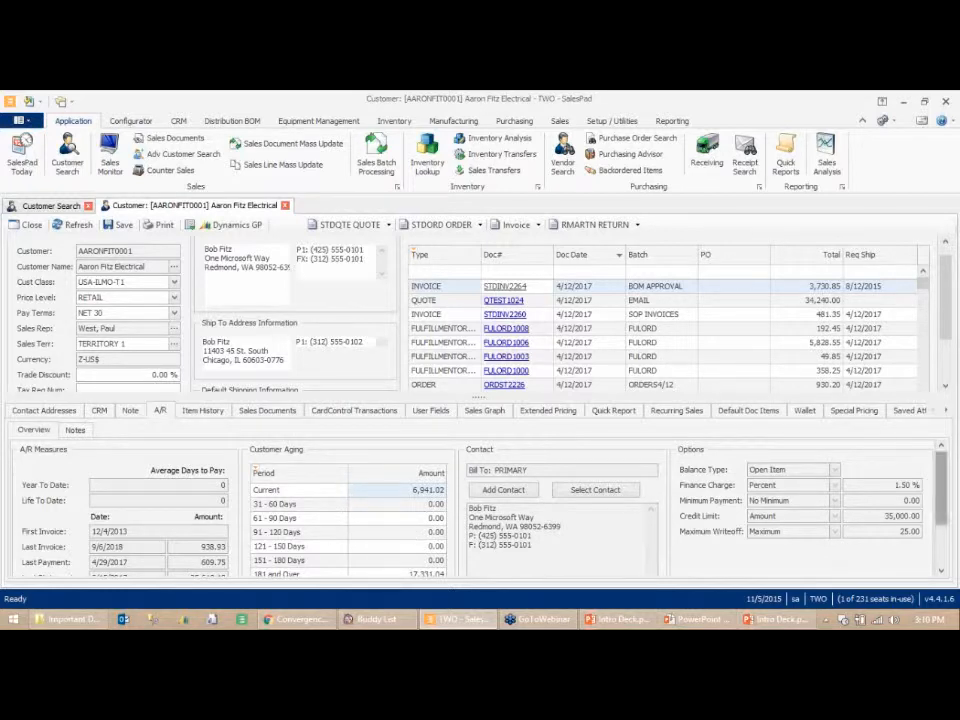
{"action": "scroll", "coordinate": [265, 570], "scroll_direction": "down", "scroll_amount": 2}
{"action": "left_click", "coordinate": [264, 567]}
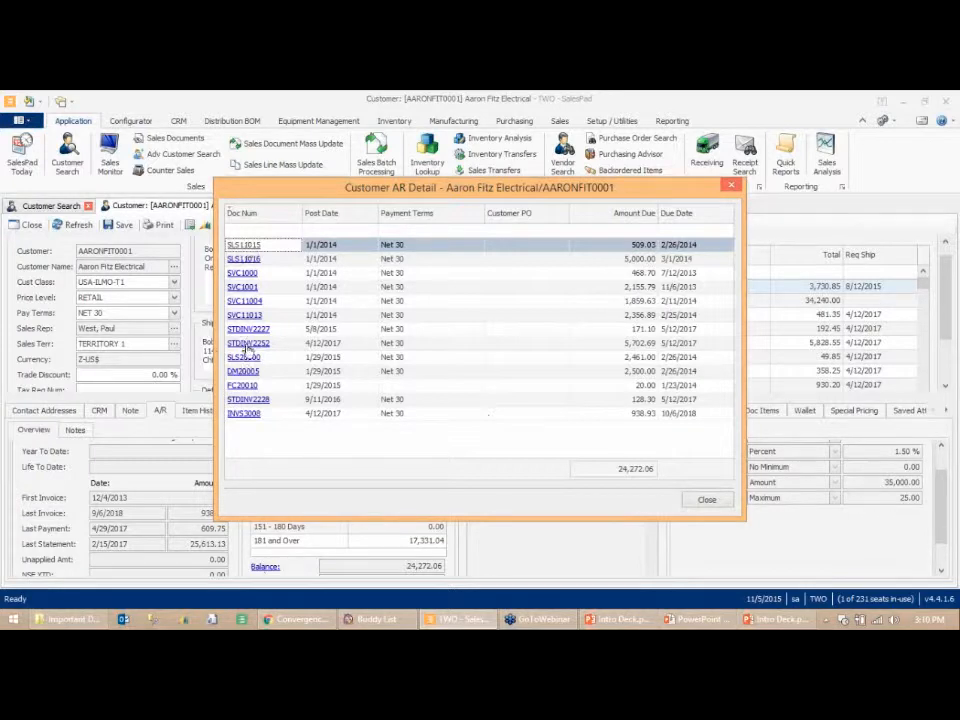
- Close the AR detail and filter the customer's Item History to item numbers starting with A
{"action": "left_click", "coordinate": [722, 502]}
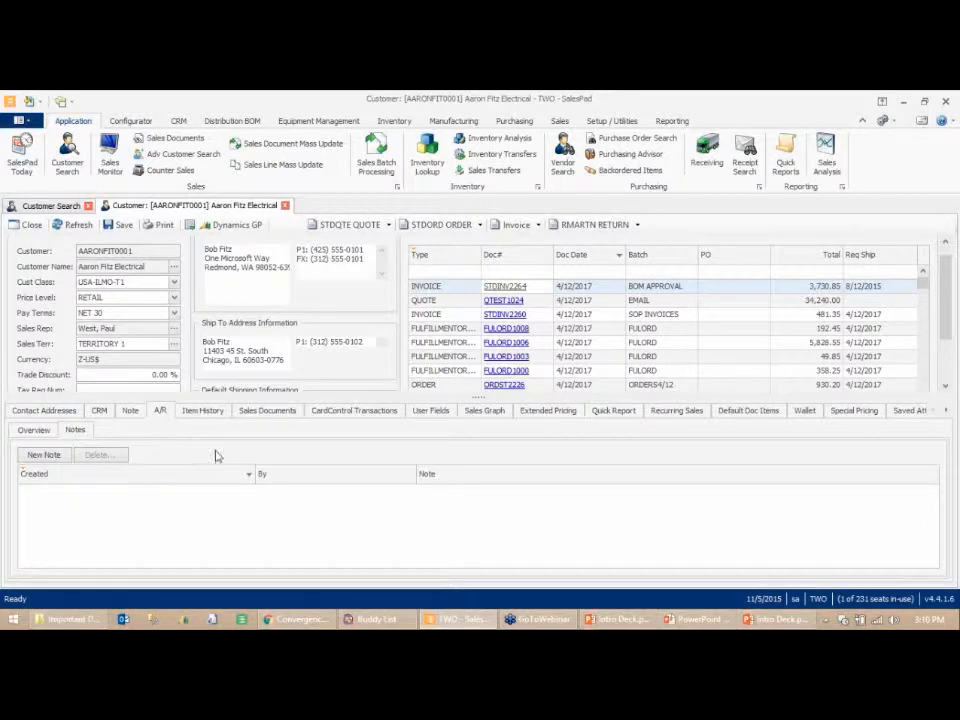
{"action": "left_click", "coordinate": [203, 411]}
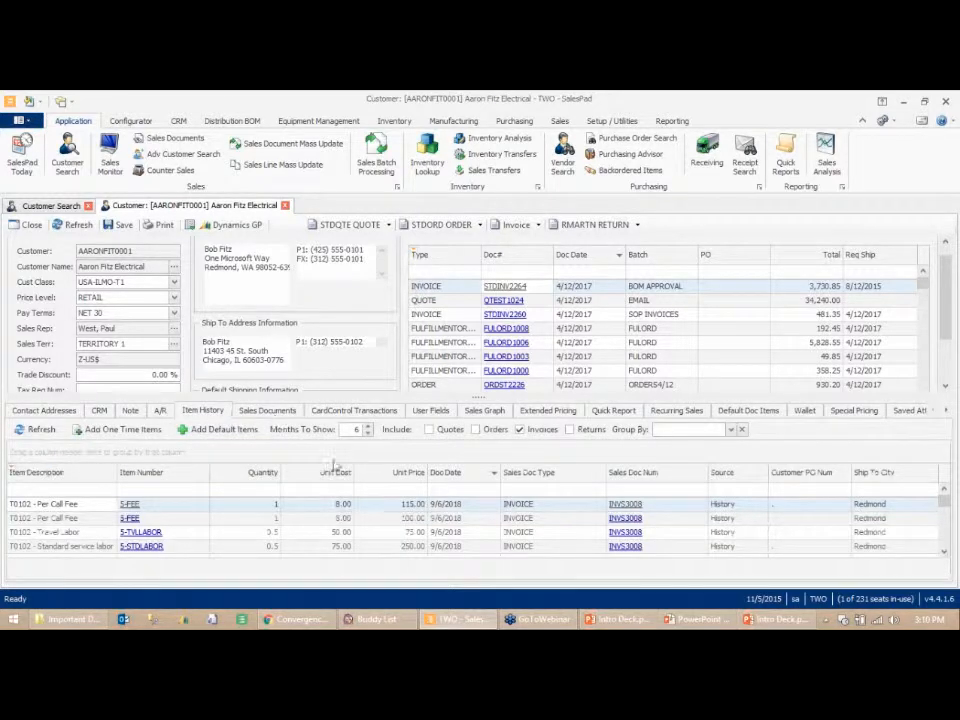
{"action": "left_click", "coordinate": [267, 410]}
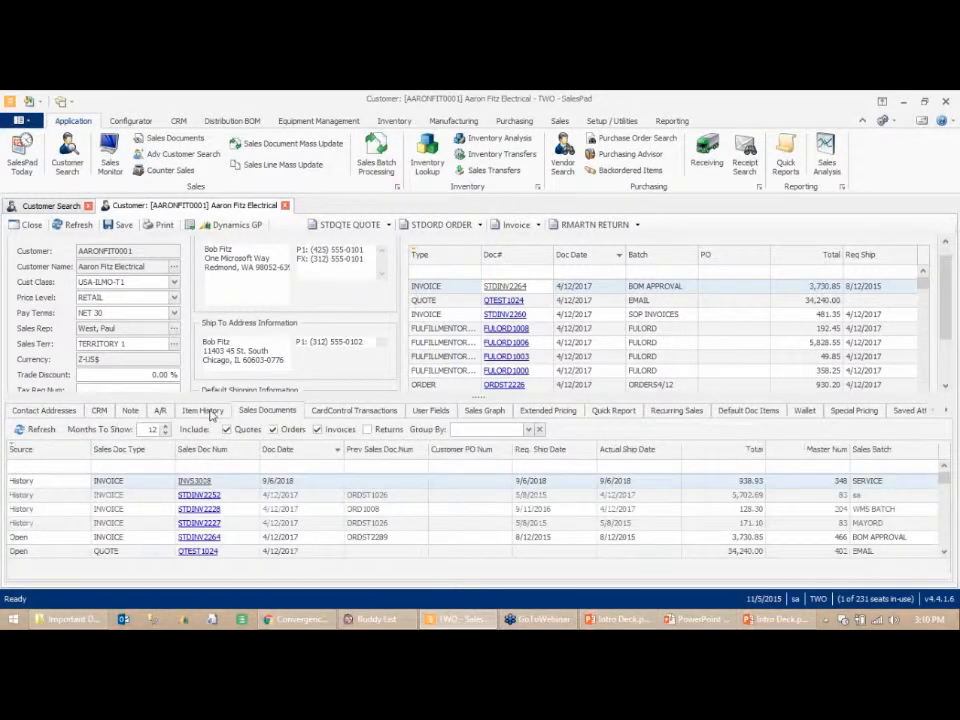
{"action": "left_click", "coordinate": [204, 411]}
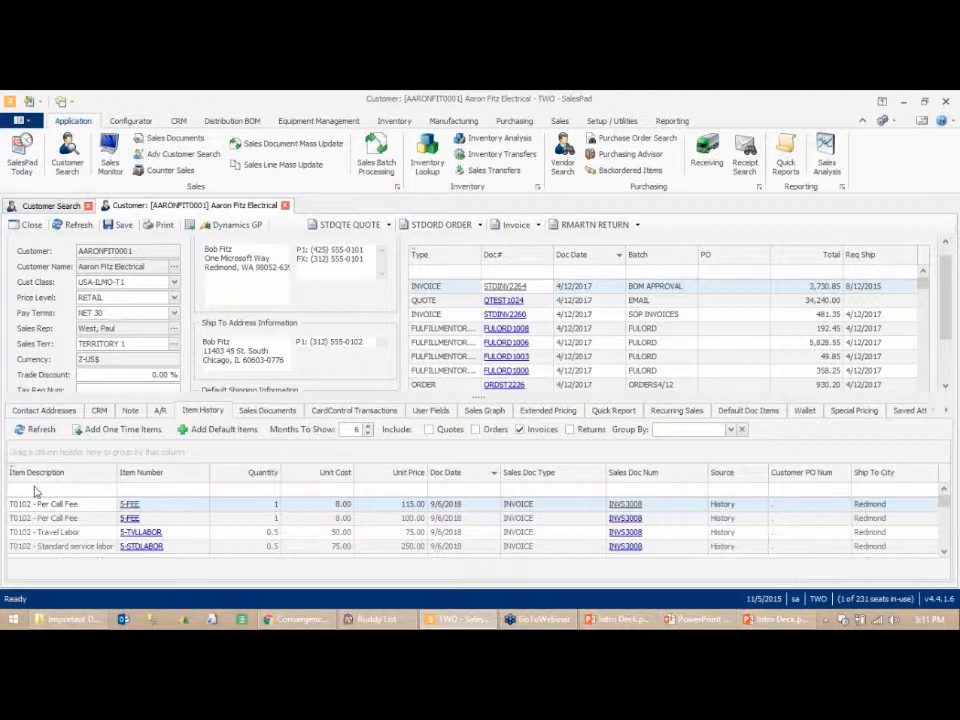
{"action": "left_click", "coordinate": [162, 490]}
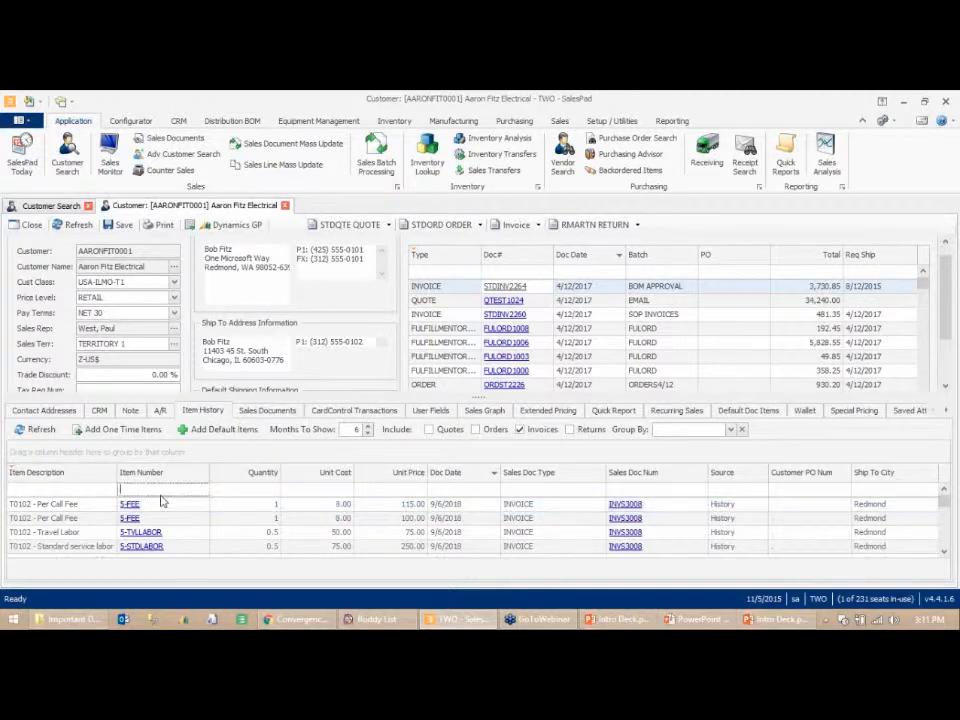
{"action": "type", "text": "A"}
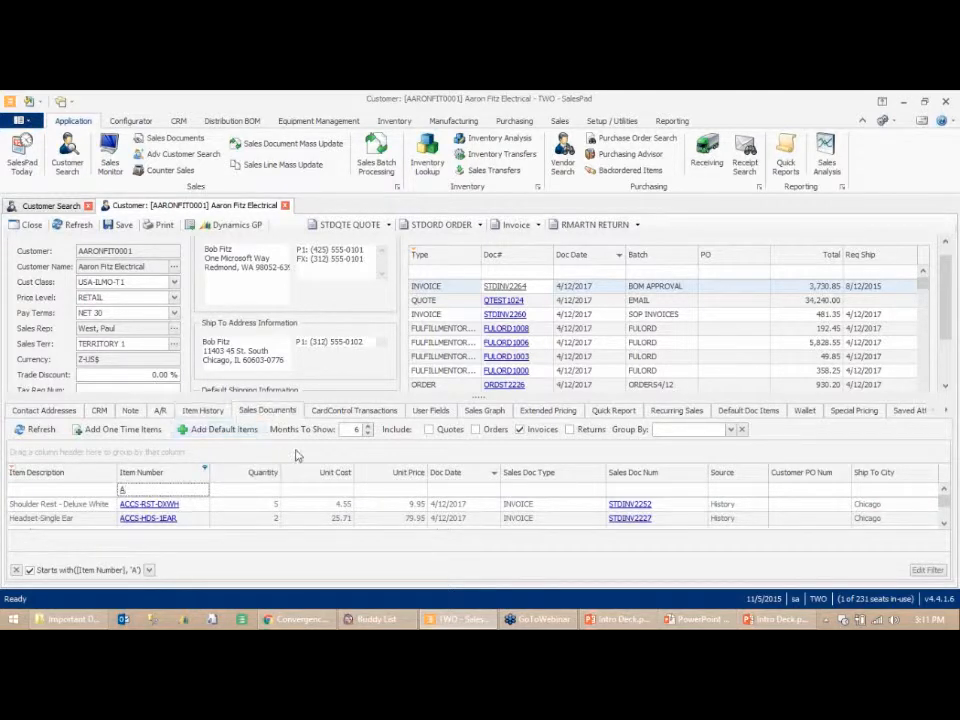
- Limit the customer's Sales Documents list to invoices only by excluding quotes and orders
{"action": "left_click", "coordinate": [268, 410]}
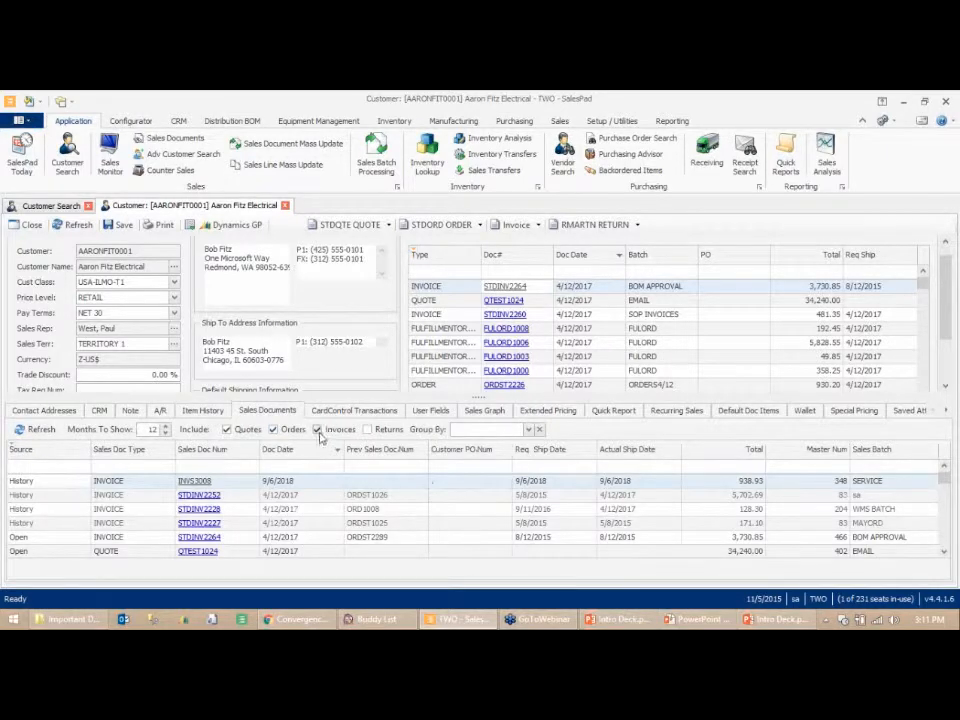
{"action": "left_click", "coordinate": [272, 429]}
{"action": "left_click", "coordinate": [226, 430]}
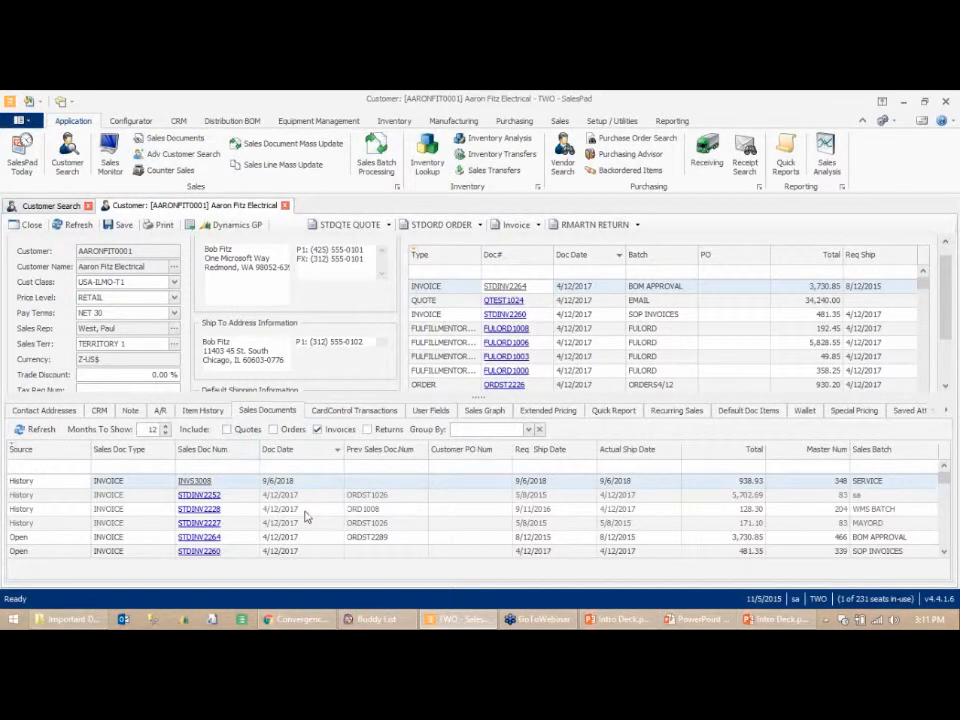
{"action": "scroll", "coordinate": [312, 518], "scroll_direction": "down", "scroll_amount": 3}
{"action": "scroll", "coordinate": [289, 488], "scroll_direction": "up", "scroll_amount": 2}
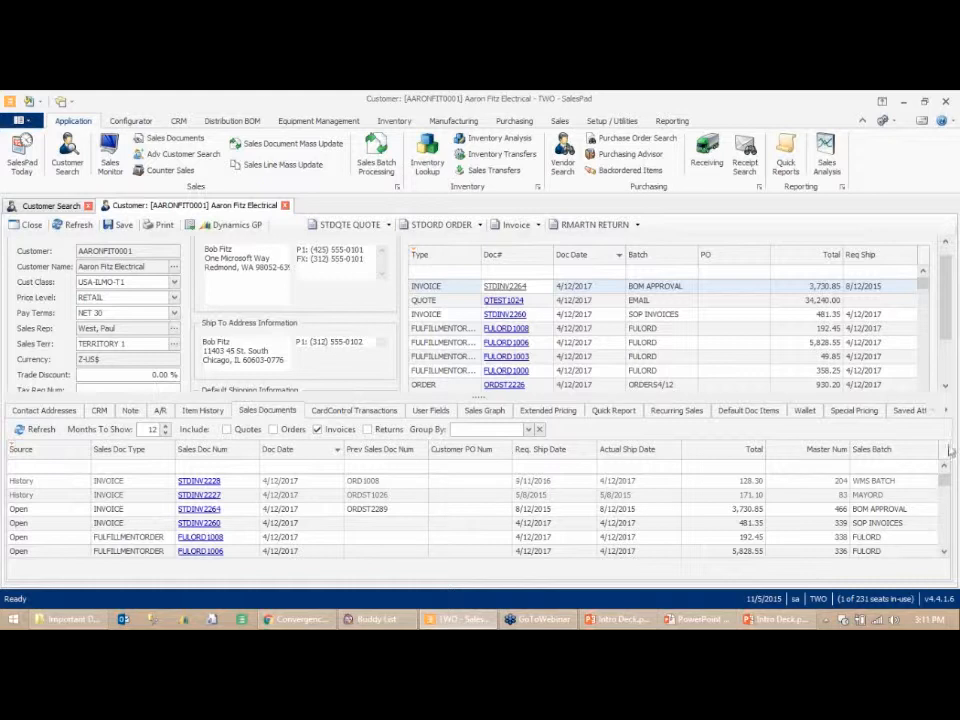
- Open the Resources tab of the customer record
{"action": "left_click", "coordinate": [947, 412]}
{"action": "left_click", "coordinate": [947, 412]}
{"action": "left_click", "coordinate": [947, 412]}
{"action": "left_click", "coordinate": [947, 412]}
{"action": "left_click", "coordinate": [947, 412]}
{"action": "left_click", "coordinate": [947, 412]}
{"action": "left_click", "coordinate": [836, 410]}
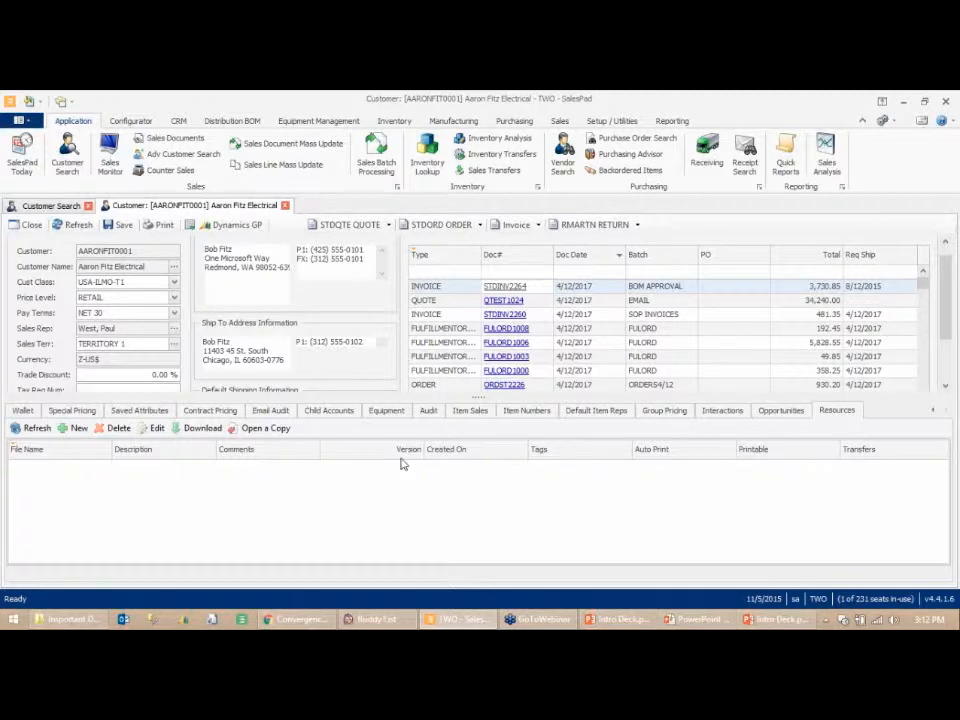
{"action": "left_click", "coordinate": [73, 428]}
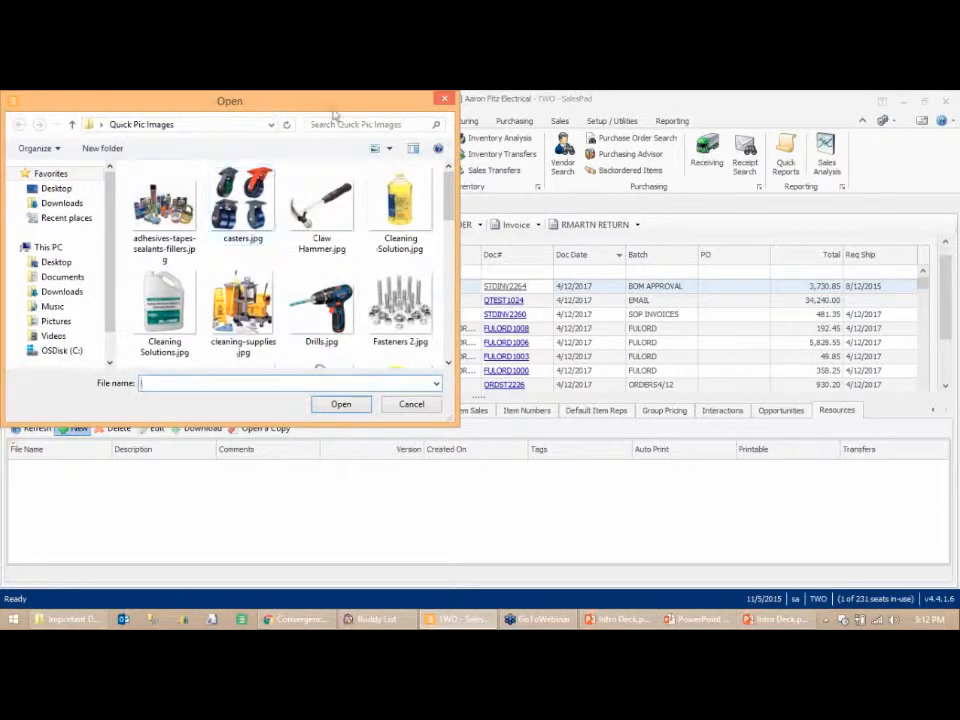
{"action": "left_click_drag", "start_coordinate": [334, 116], "coordinate": [397, 126]}
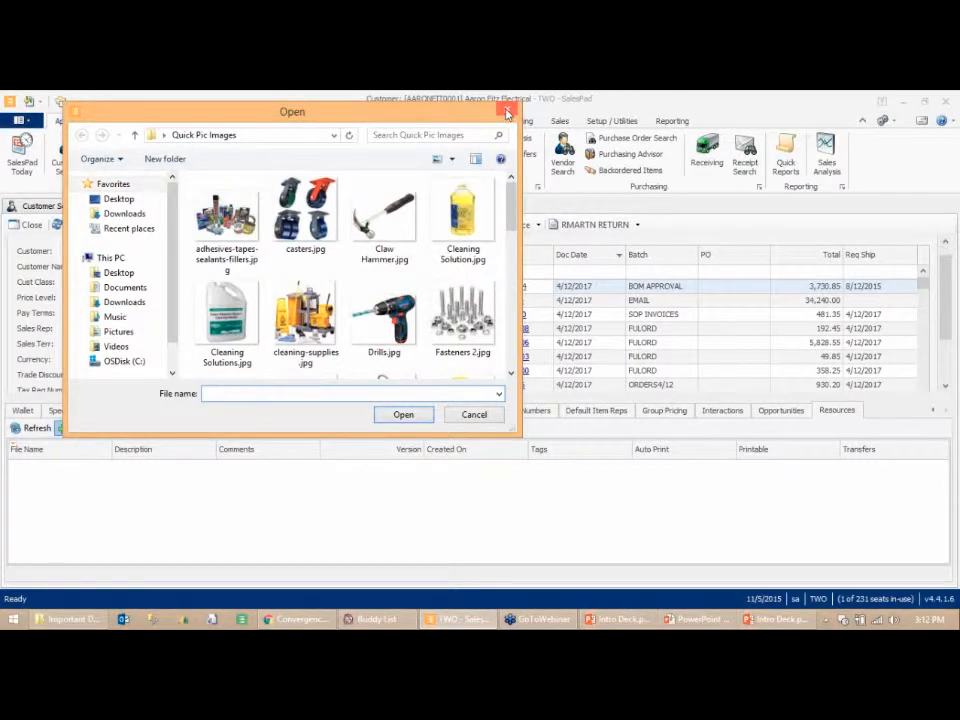
{"action": "left_click", "coordinate": [507, 113]}
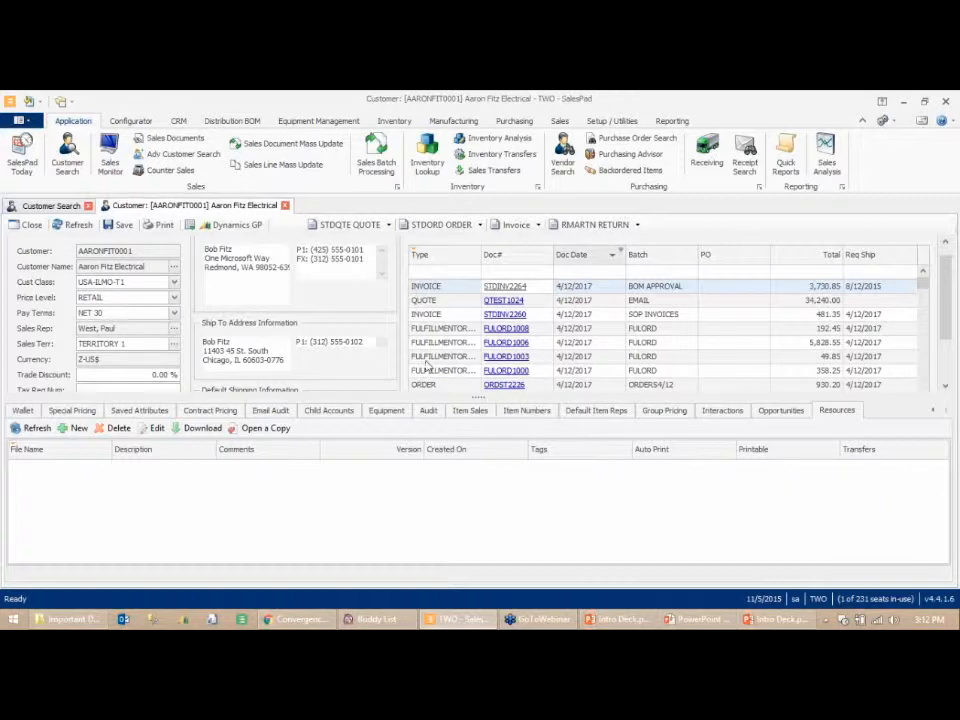
- Review the quote document types available for a new customer document
{"action": "left_click", "coordinate": [934, 411]}
{"action": "left_click", "coordinate": [934, 411]}
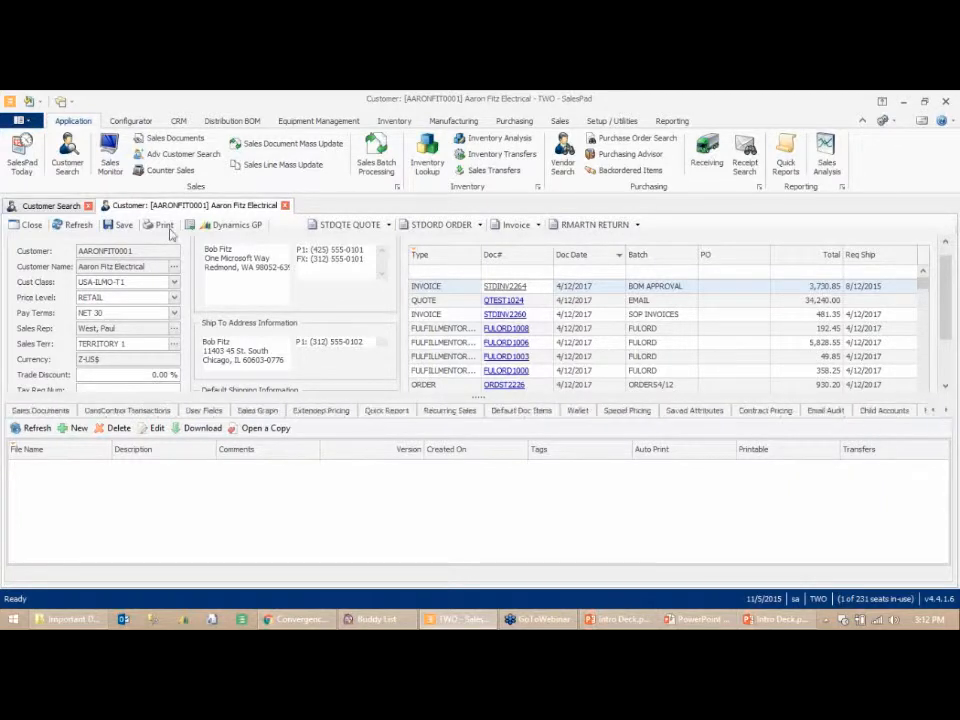
{"action": "left_click", "coordinate": [933, 412]}
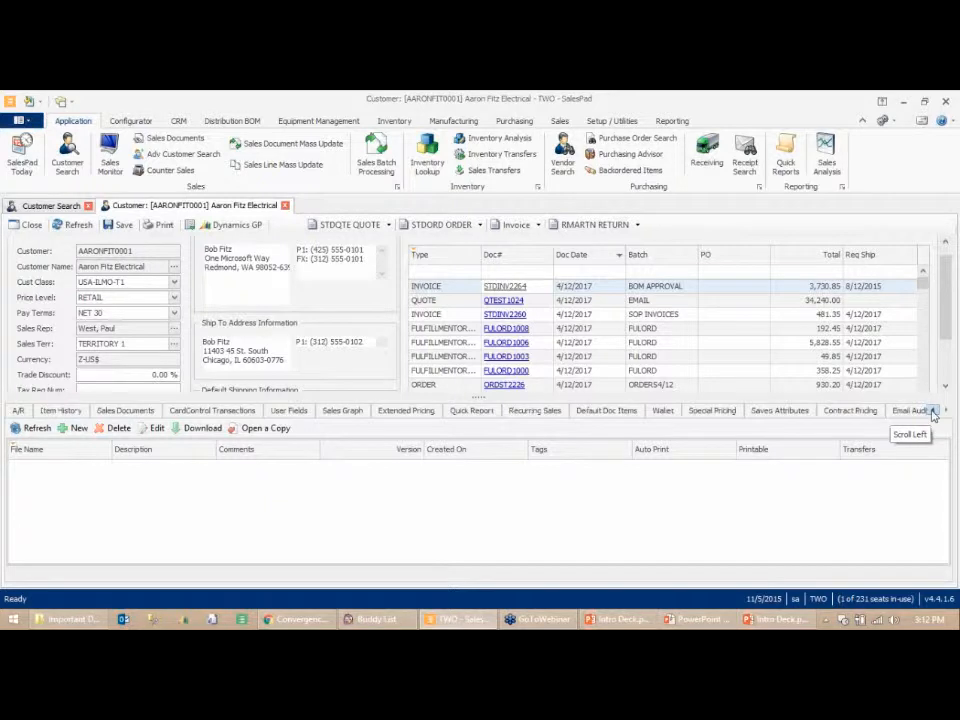
{"action": "left_click", "coordinate": [933, 412]}
{"action": "left_click", "coordinate": [933, 412]}
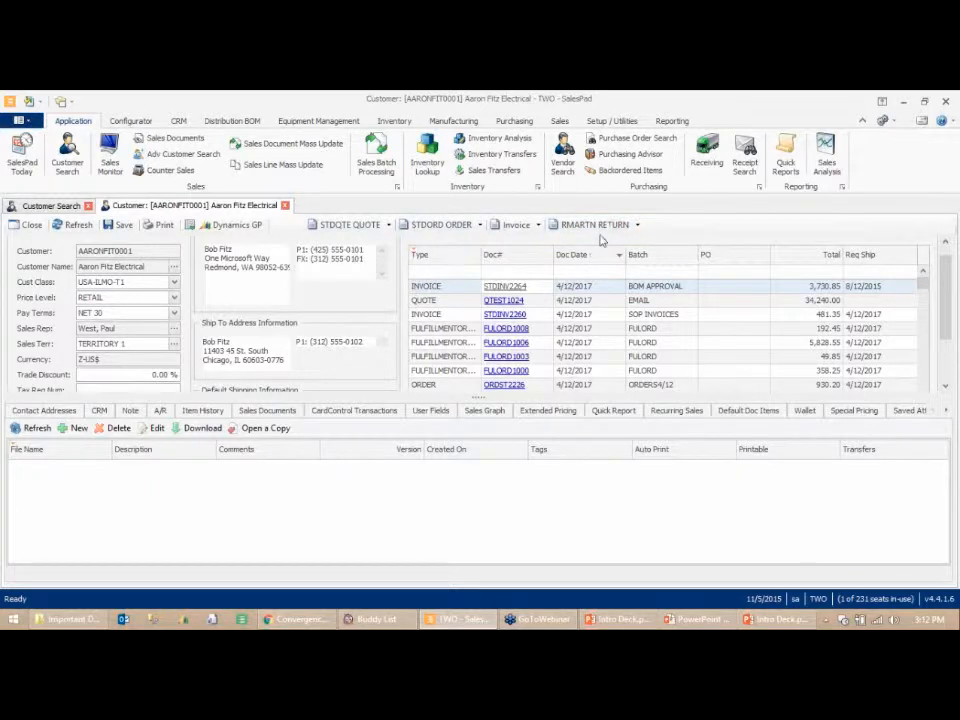
{"action": "left_click", "coordinate": [389, 227]}
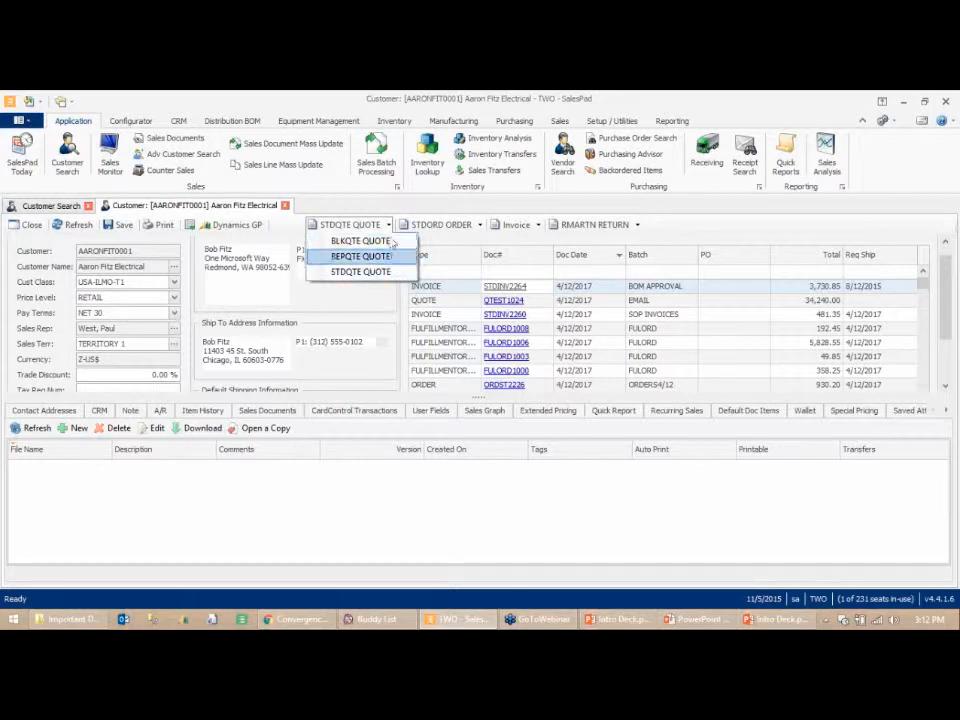
{"action": "left_click", "coordinate": [389, 227]}
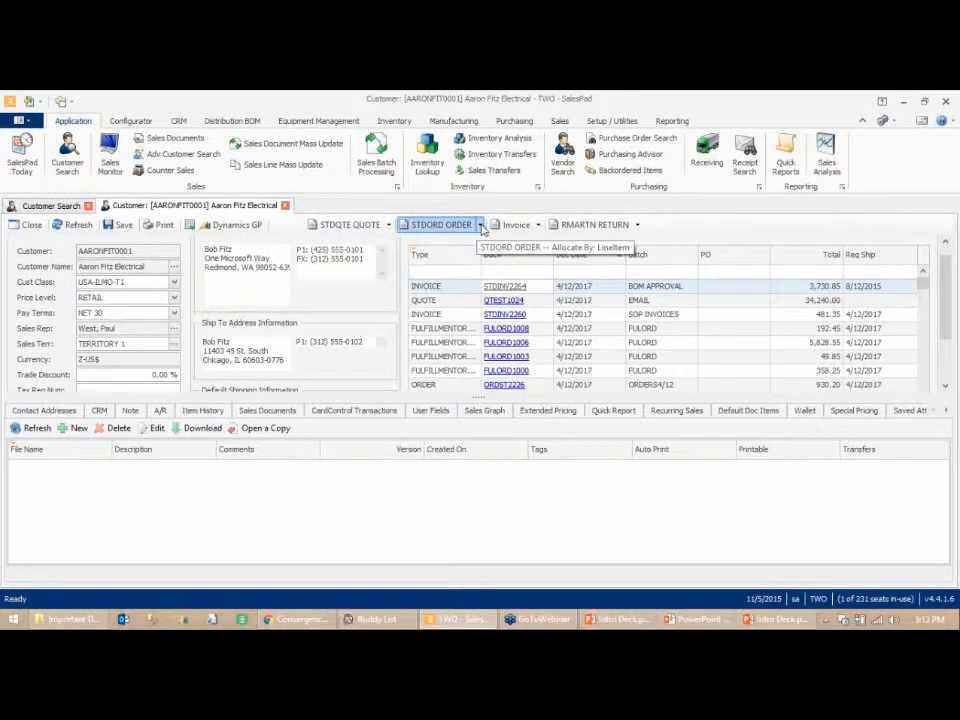
- Create a new WMSORDER ORDER for the customer
{"action": "left_click", "coordinate": [481, 226]}
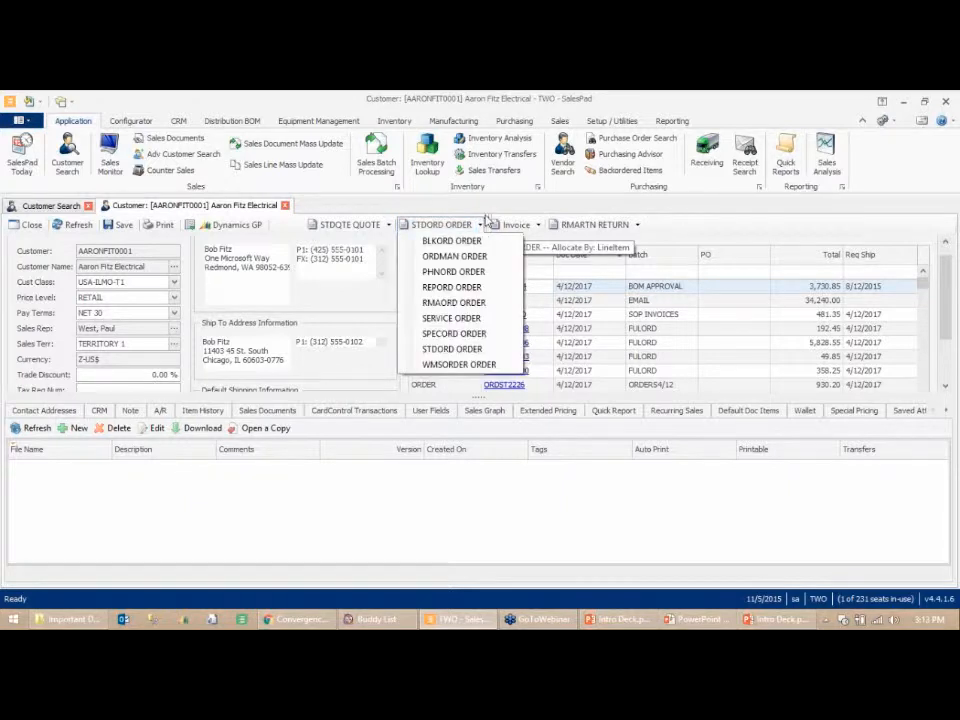
{"action": "left_click", "coordinate": [490, 218]}
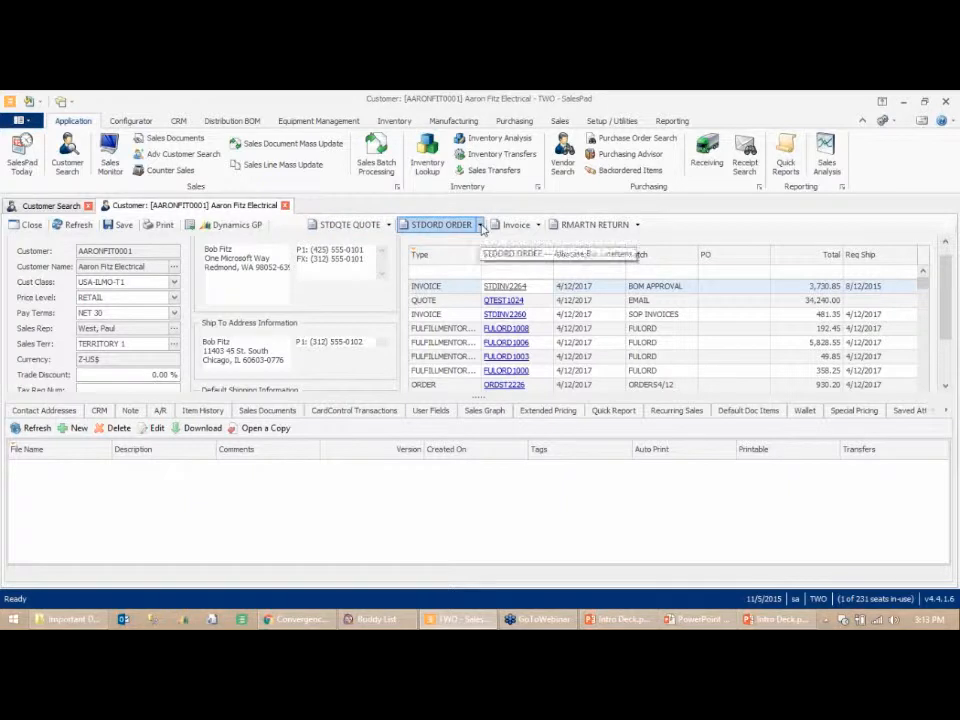
{"action": "left_click", "coordinate": [480, 224]}
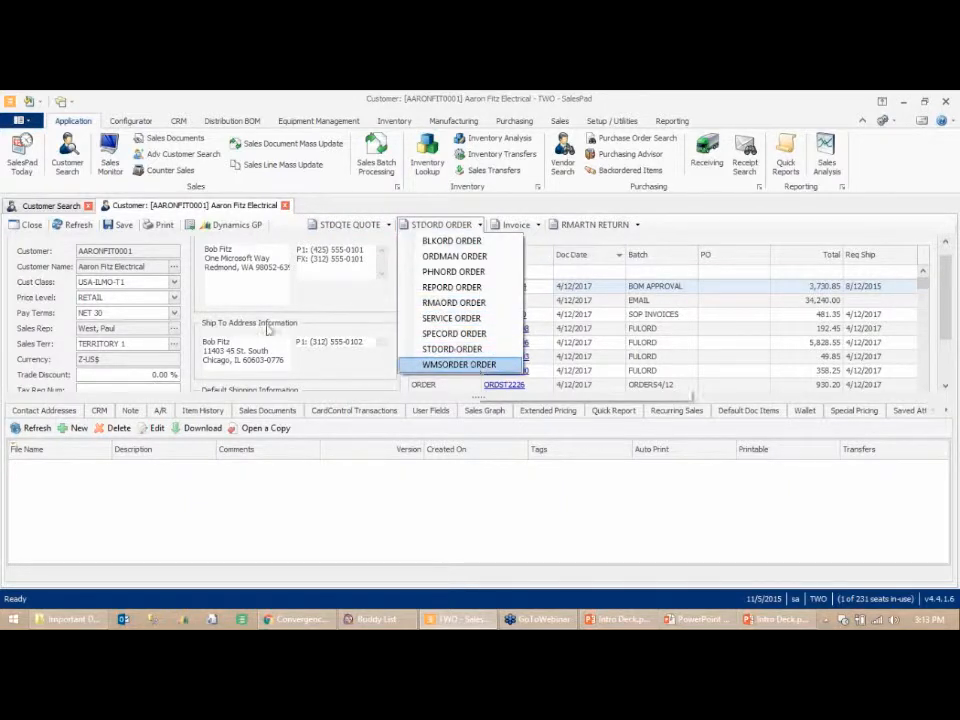
{"action": "key", "text": "Return"}
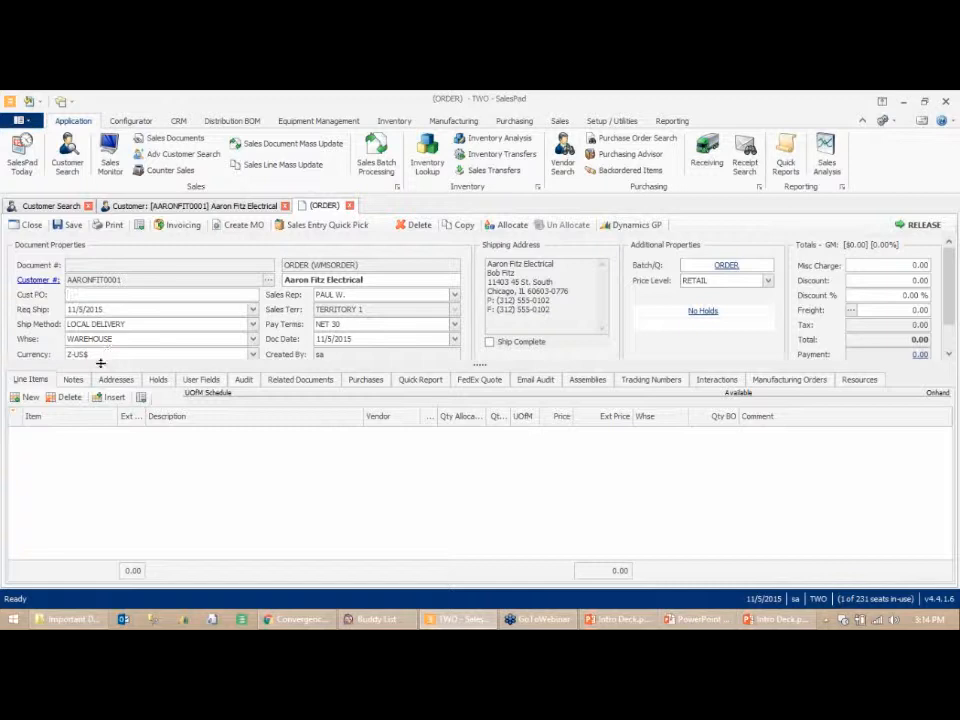
- Add item A100 as an order line and acknowledge its item note
{"action": "left_click", "coordinate": [31, 398]}
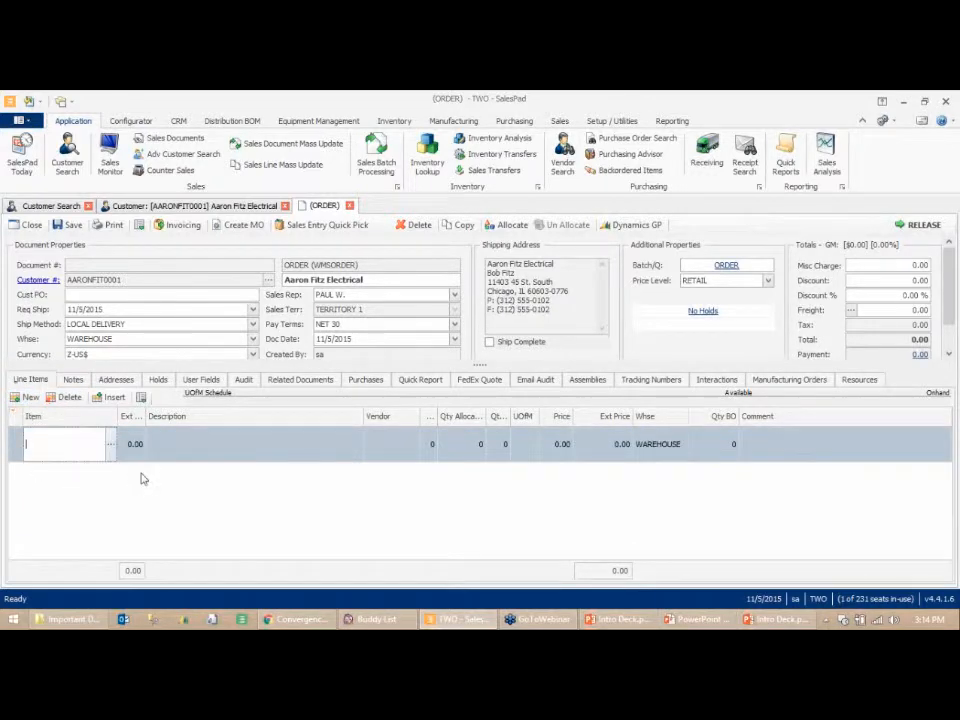
{"action": "type", "text": "A100"}
{"action": "key", "text": "Tab"}
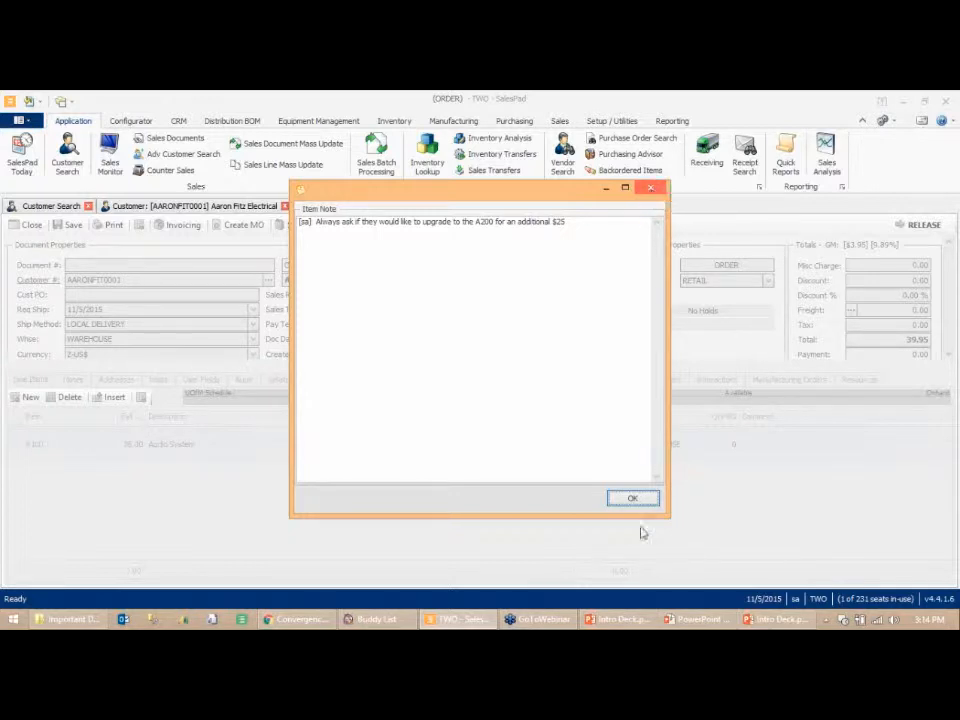
{"action": "left_click", "coordinate": [627, 500]}
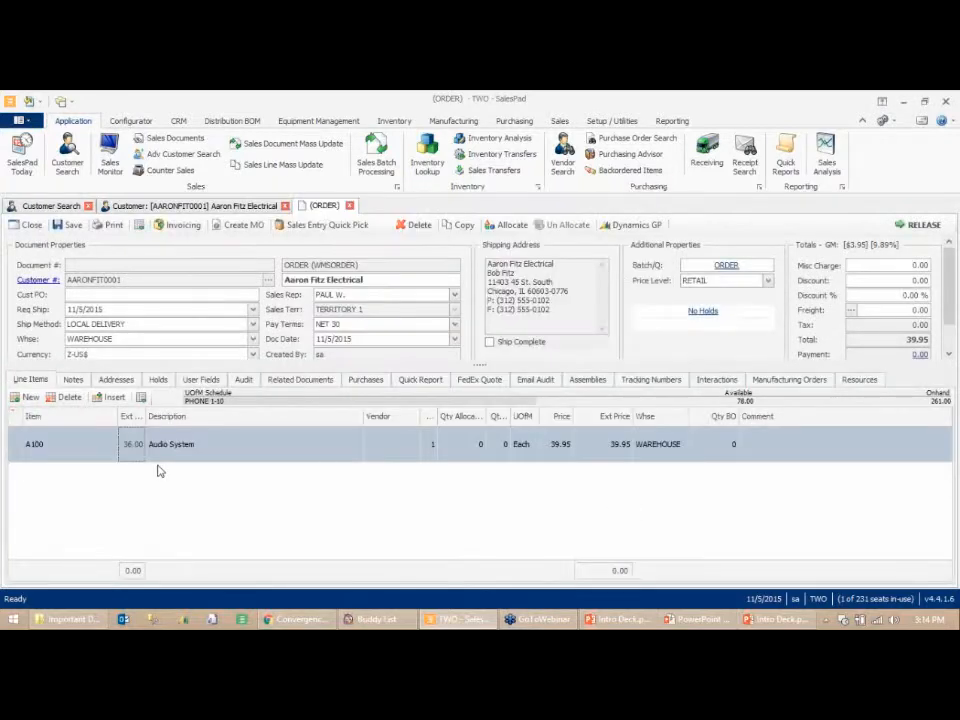
- Delete the A100 line from the order
{"action": "mouse_move", "coordinate": [119, 465]}
{"action": "left_click", "coordinate": [74, 447]}
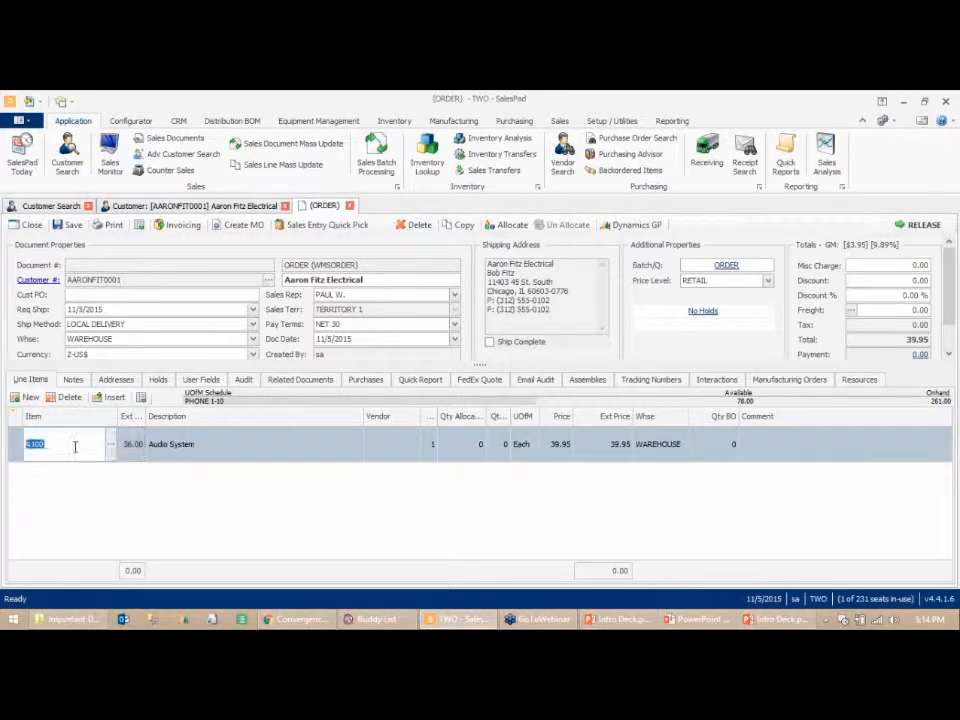
{"action": "left_click", "coordinate": [69, 397]}
- Add a new line with item A1 and clear the inventory lookup's description filter
{"action": "left_click", "coordinate": [521, 406]}
{"action": "left_click", "coordinate": [29, 397]}
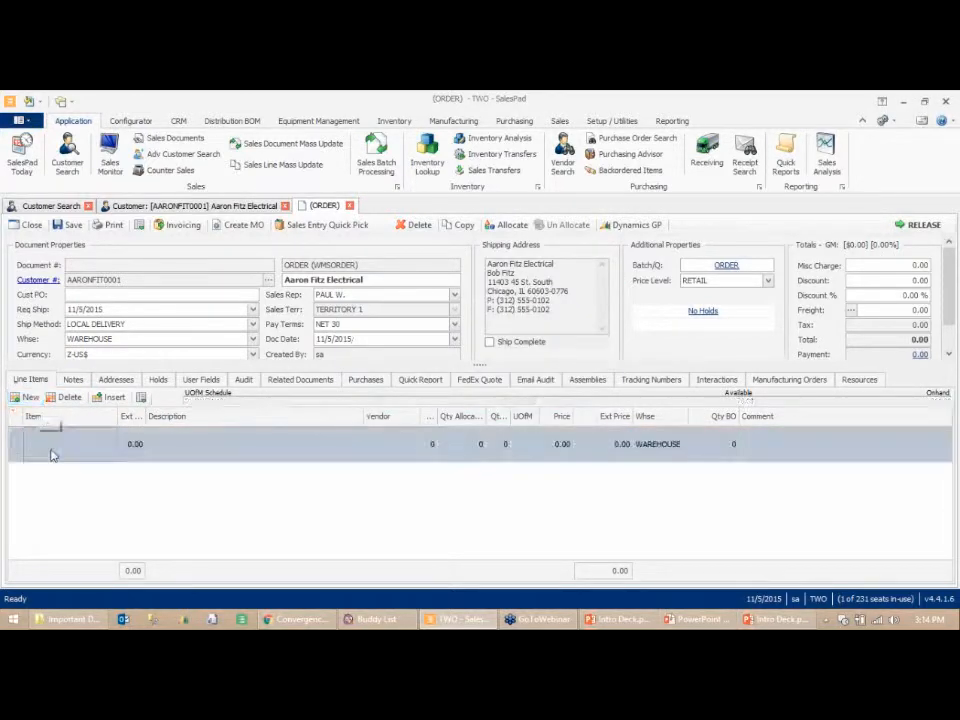
{"action": "type", "text": "A1"}
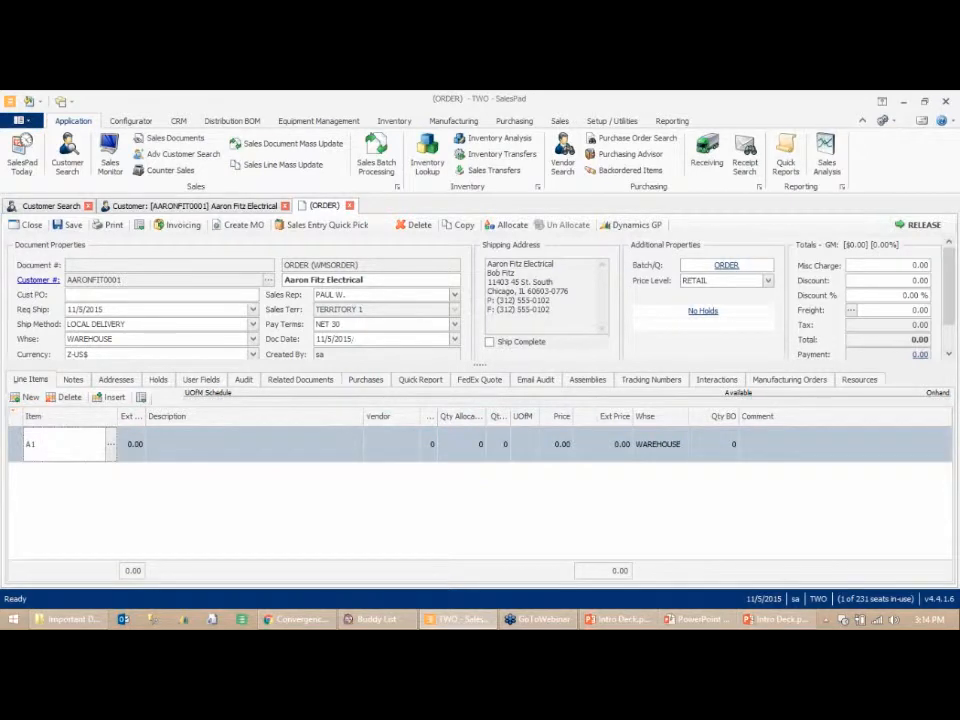
{"action": "key", "text": "Tab"}
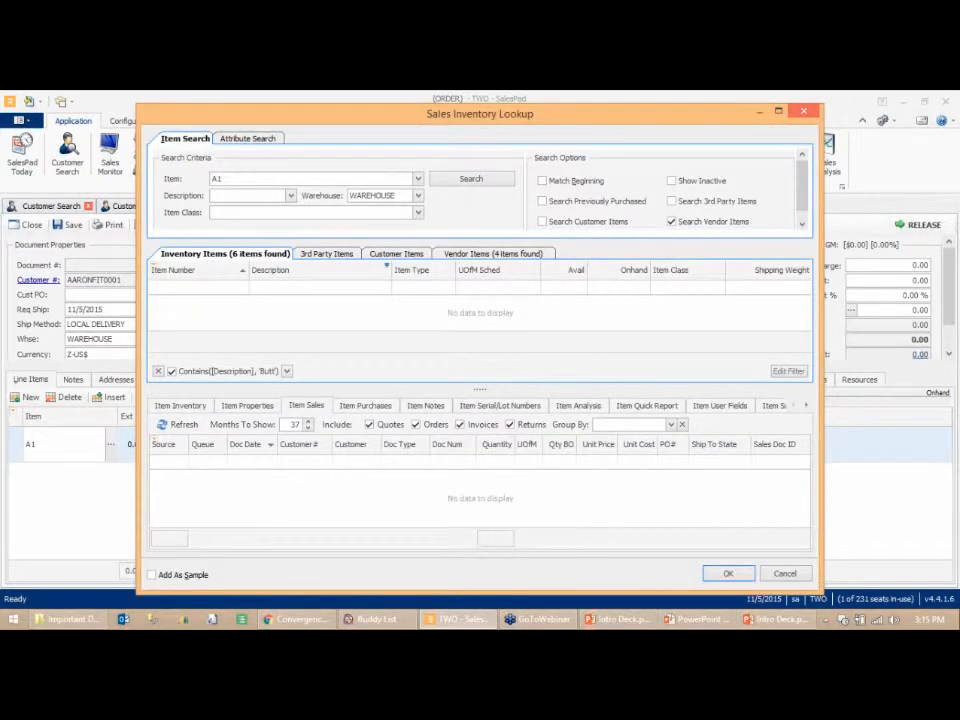
{"action": "left_click", "coordinate": [158, 371]}
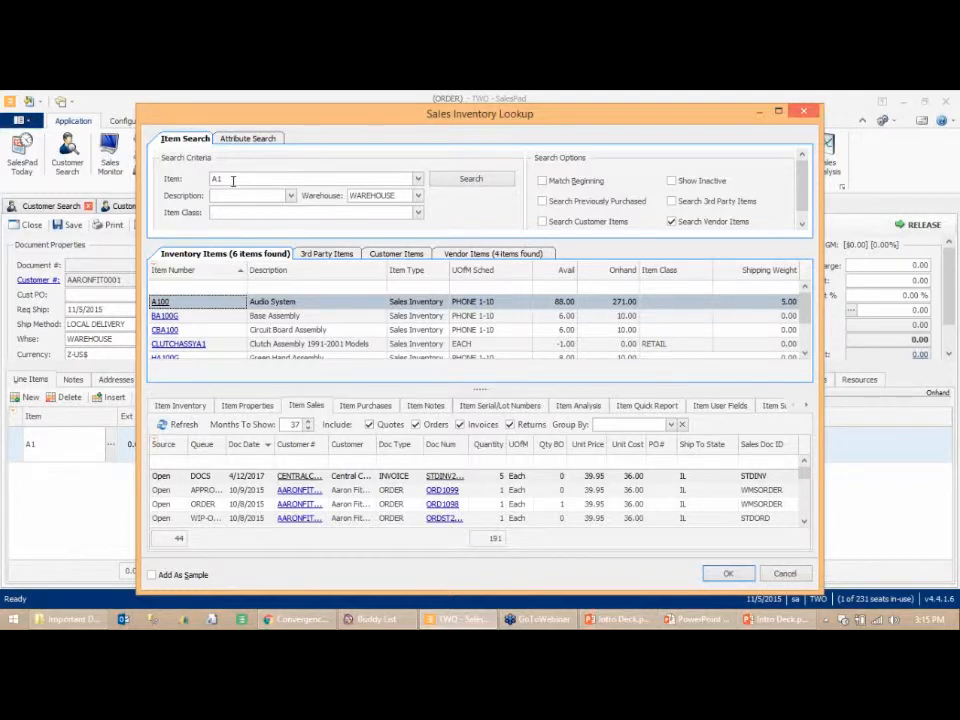
- Search items with and without Match Beginning, then select BA100G in the results
{"action": "left_click", "coordinate": [542, 181]}
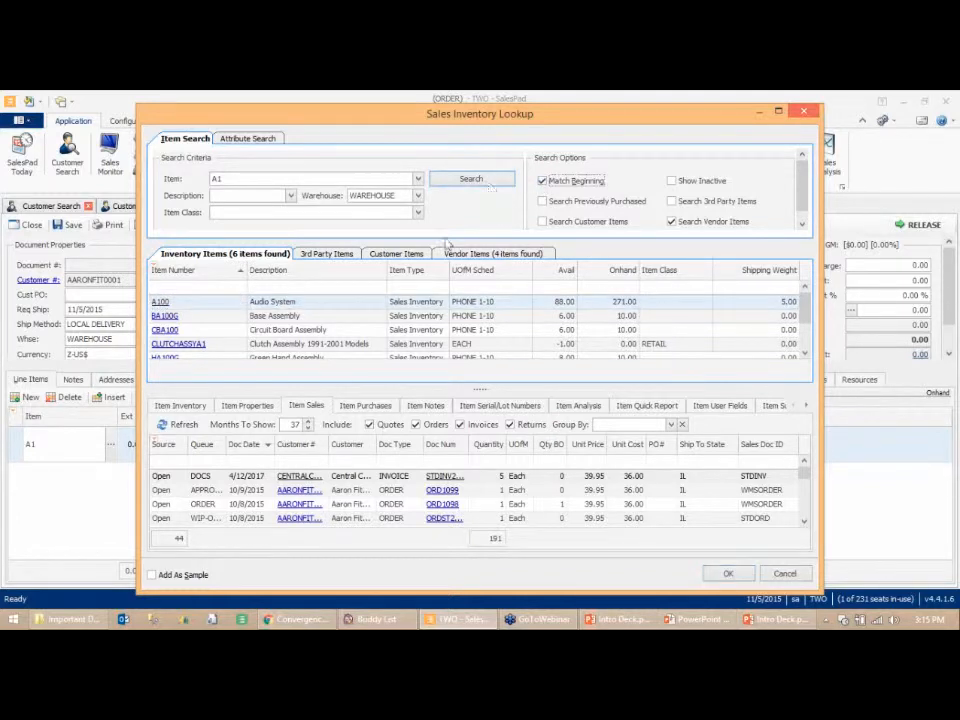
{"action": "left_click", "coordinate": [463, 179]}
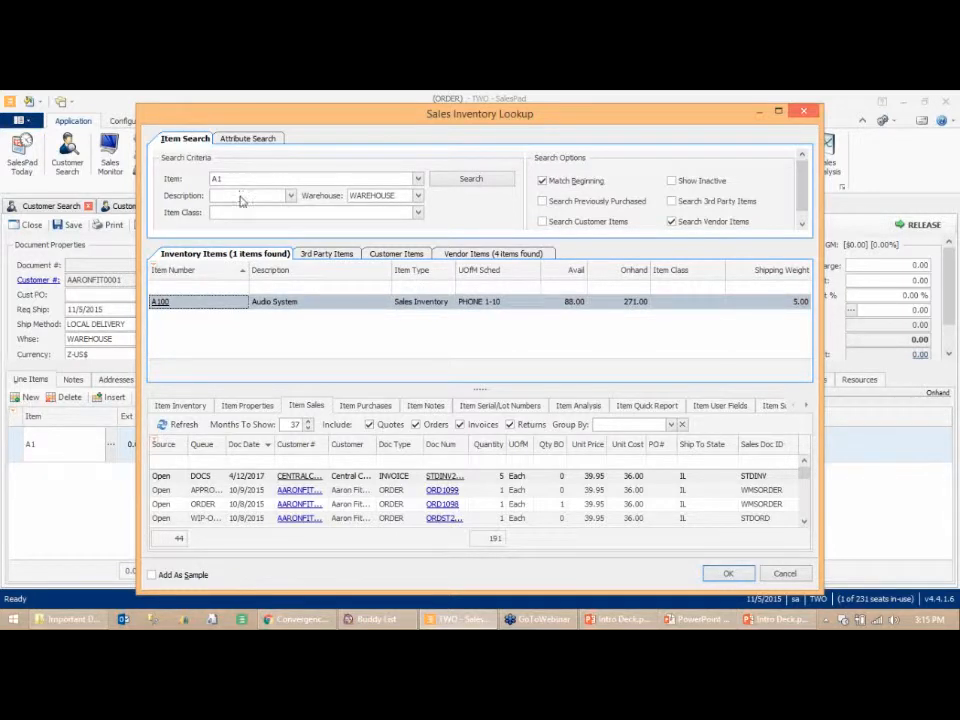
{"action": "left_click", "coordinate": [542, 181]}
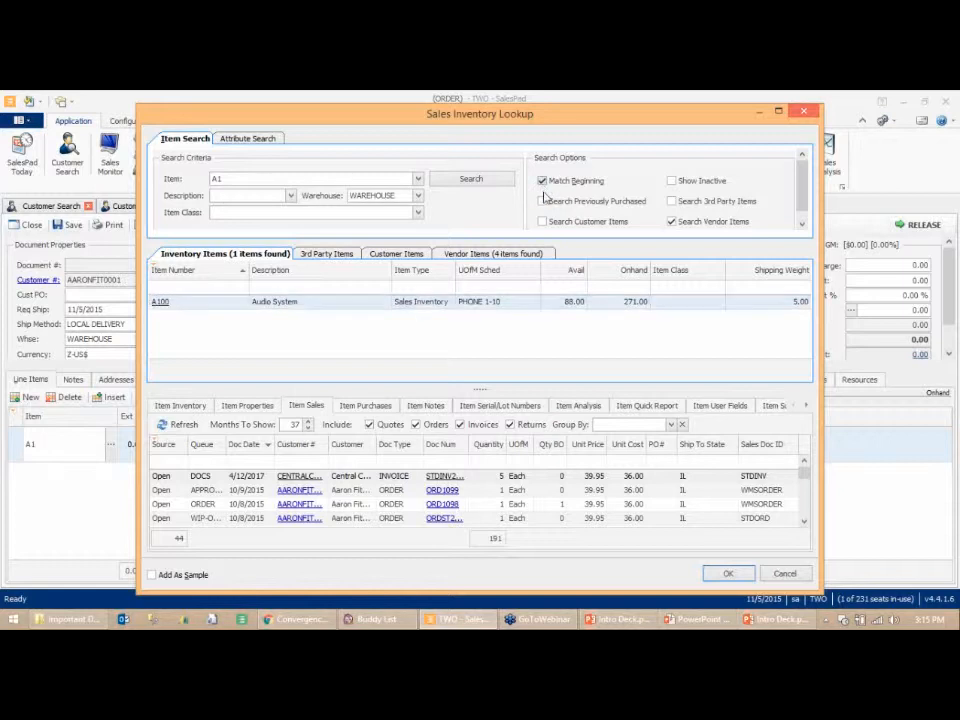
{"action": "left_click", "coordinate": [471, 179]}
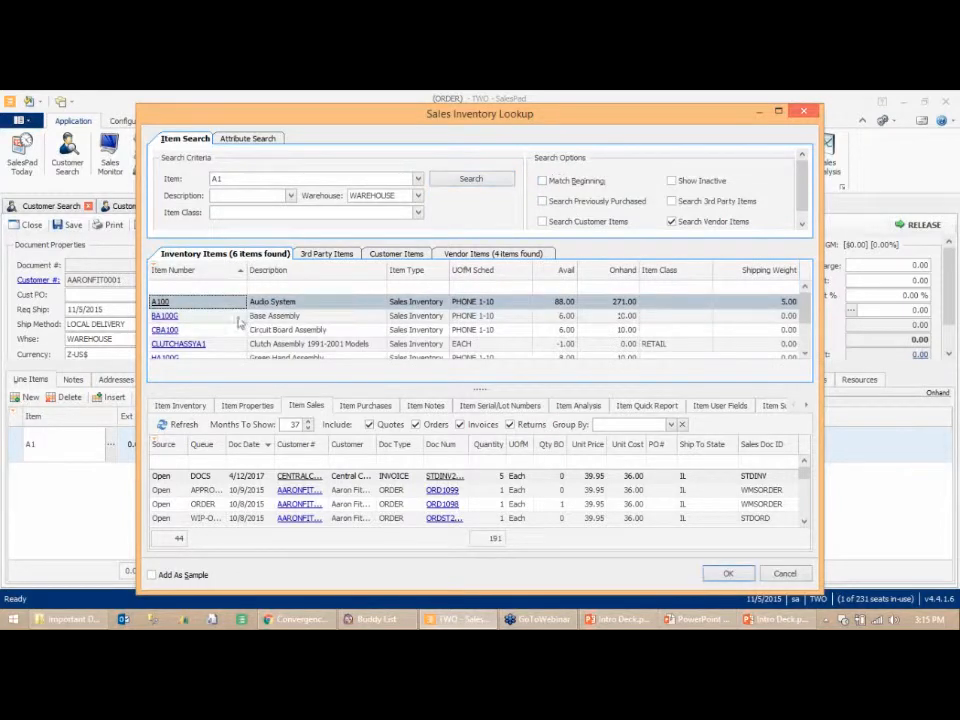
{"action": "left_click", "coordinate": [228, 316]}
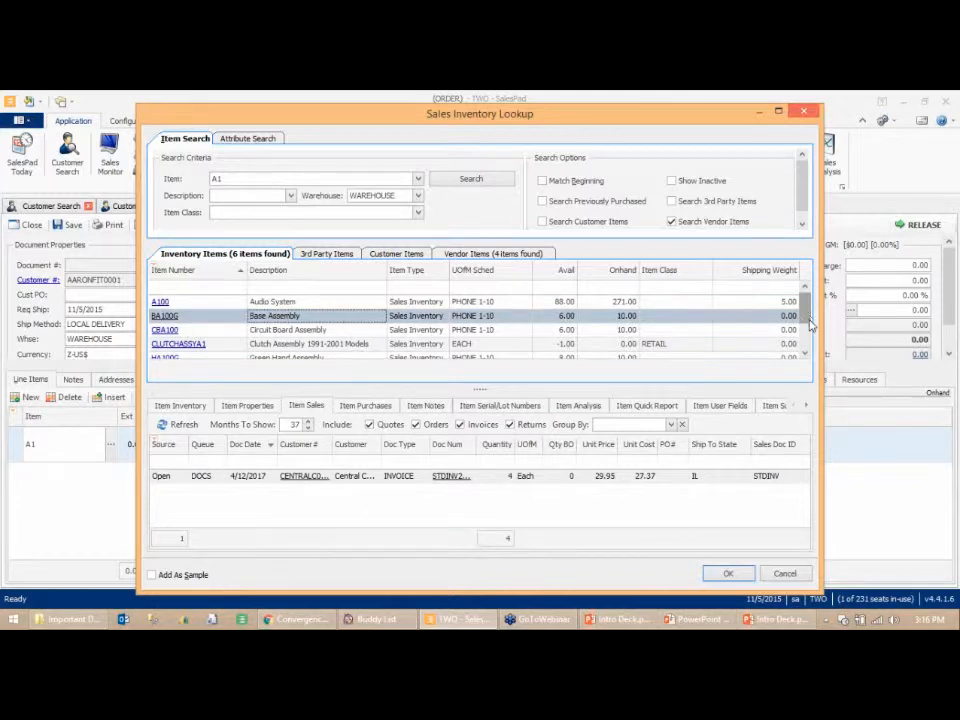
- Clear the item search criteria and run an unrestricted search of all inventory items
{"action": "scroll", "coordinate": [810, 316], "scroll_direction": "down", "scroll_amount": 1}
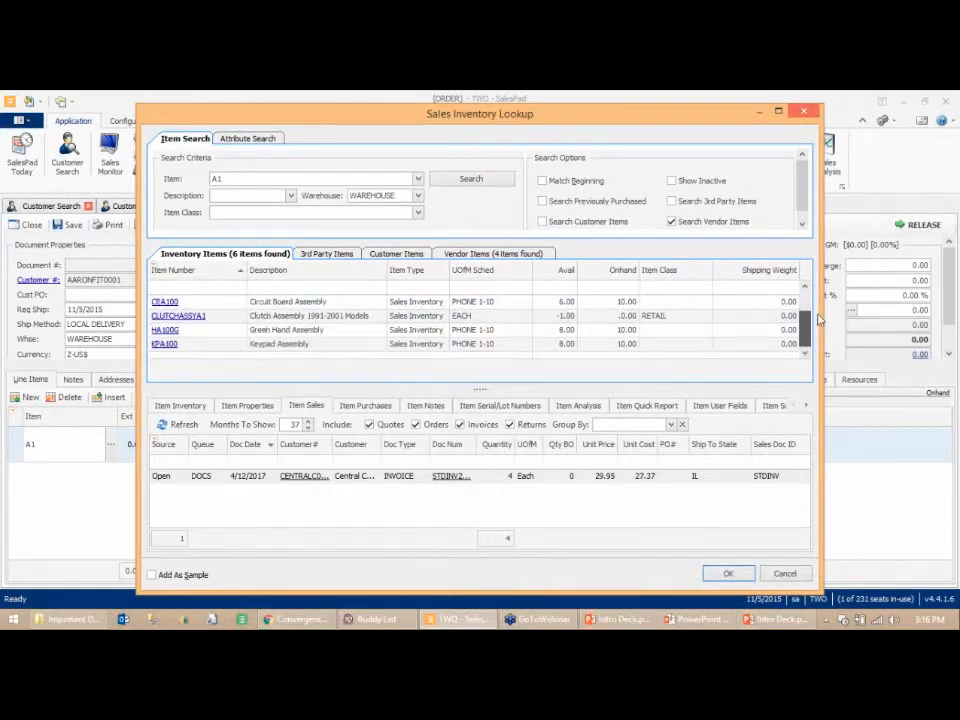
{"action": "scroll", "coordinate": [813, 327], "scroll_direction": "up", "scroll_amount": 1}
{"action": "scroll", "coordinate": [810, 320], "scroll_direction": "down", "scroll_amount": 1}
{"action": "scroll", "coordinate": [808, 305], "scroll_direction": "up", "scroll_amount": 1}
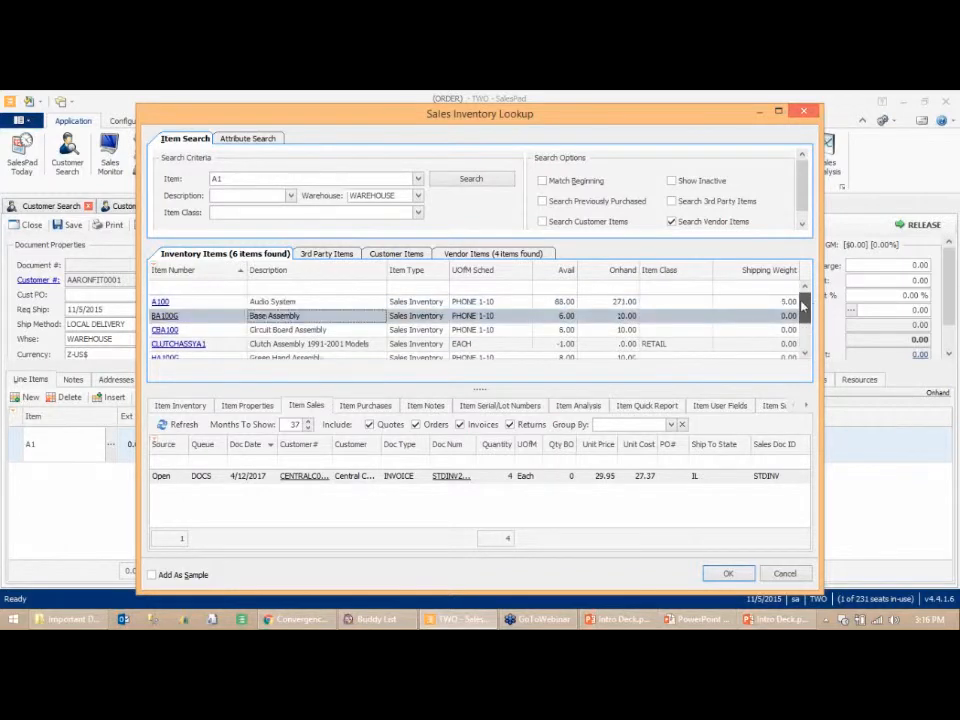
{"action": "double_click", "coordinate": [268, 184]}
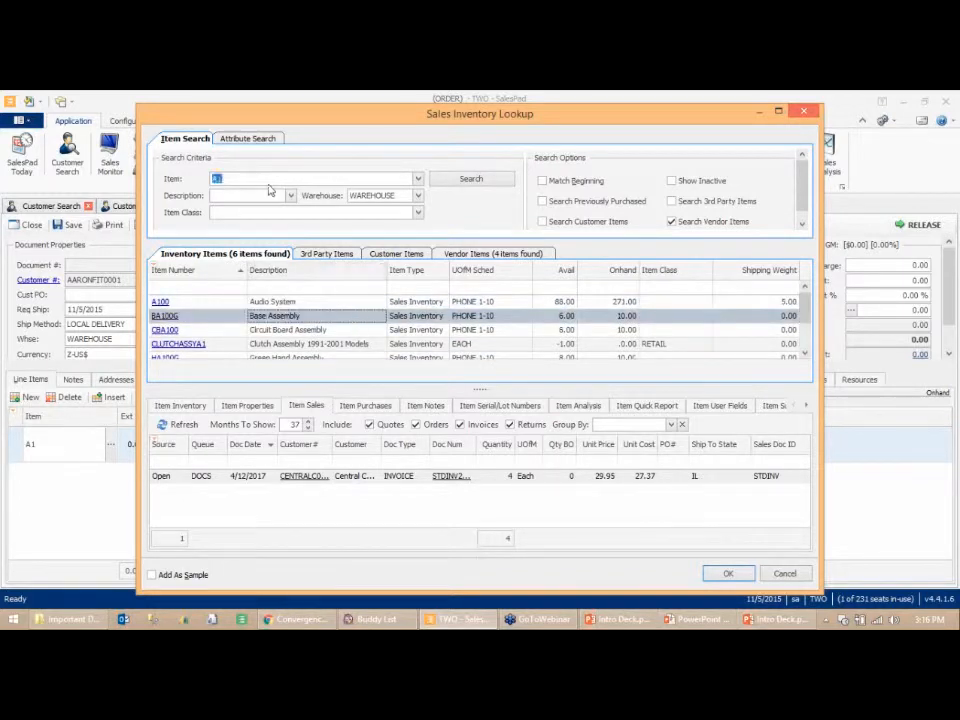
{"action": "key", "text": "BackSpace"}
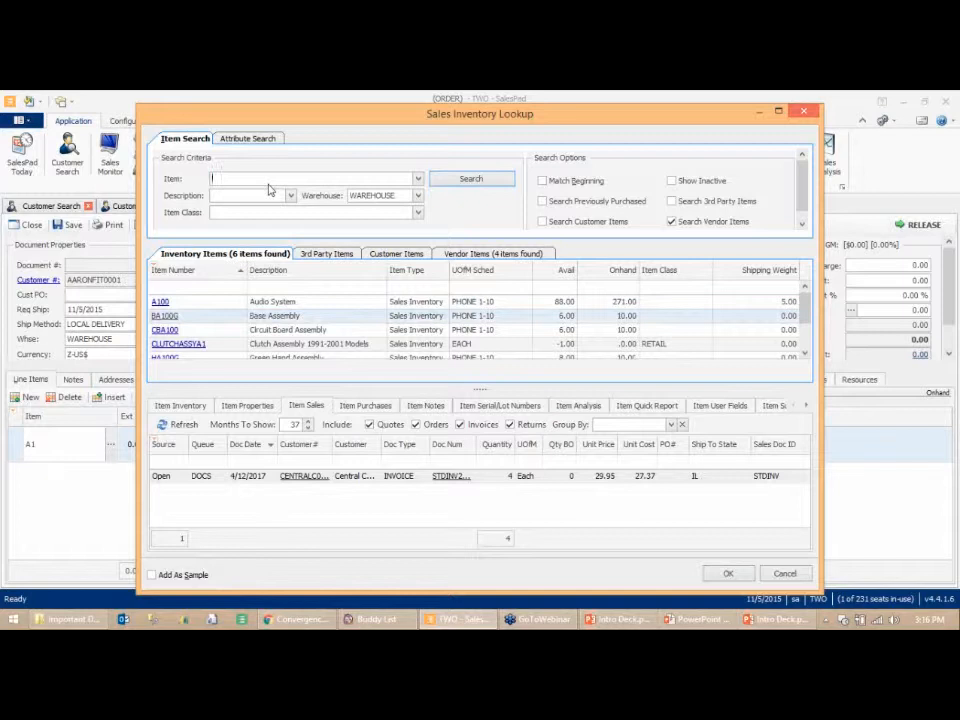
{"action": "key", "text": "Return"}
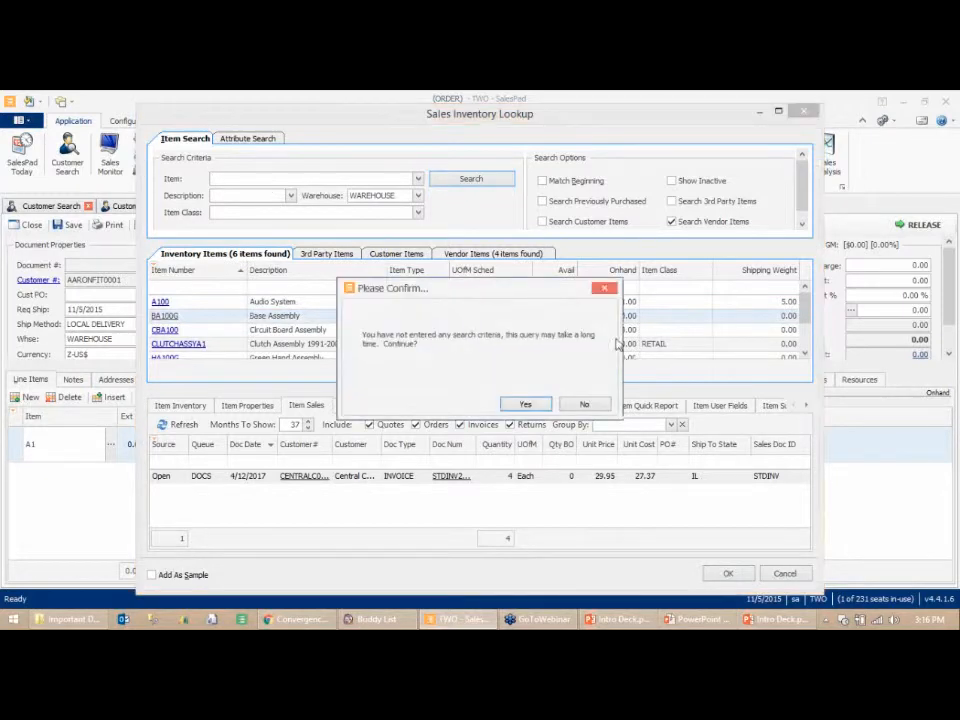
{"action": "left_click", "coordinate": [528, 405]}
- Filter the results' description column by *But and select item 10002
{"action": "left_click", "coordinate": [291, 289]}
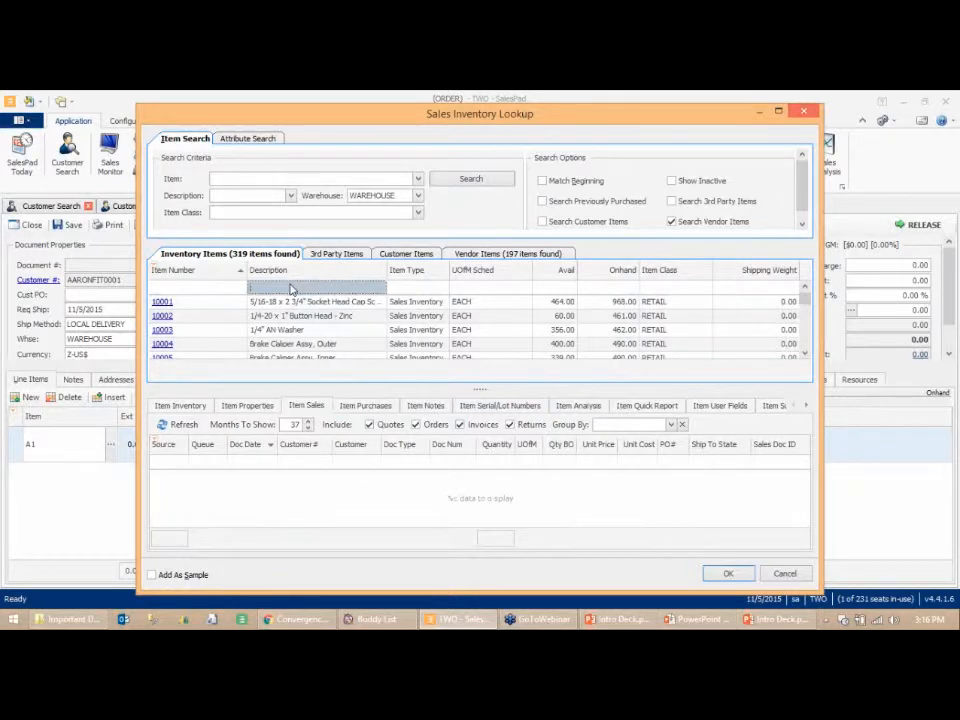
{"action": "type", "text": "*"}
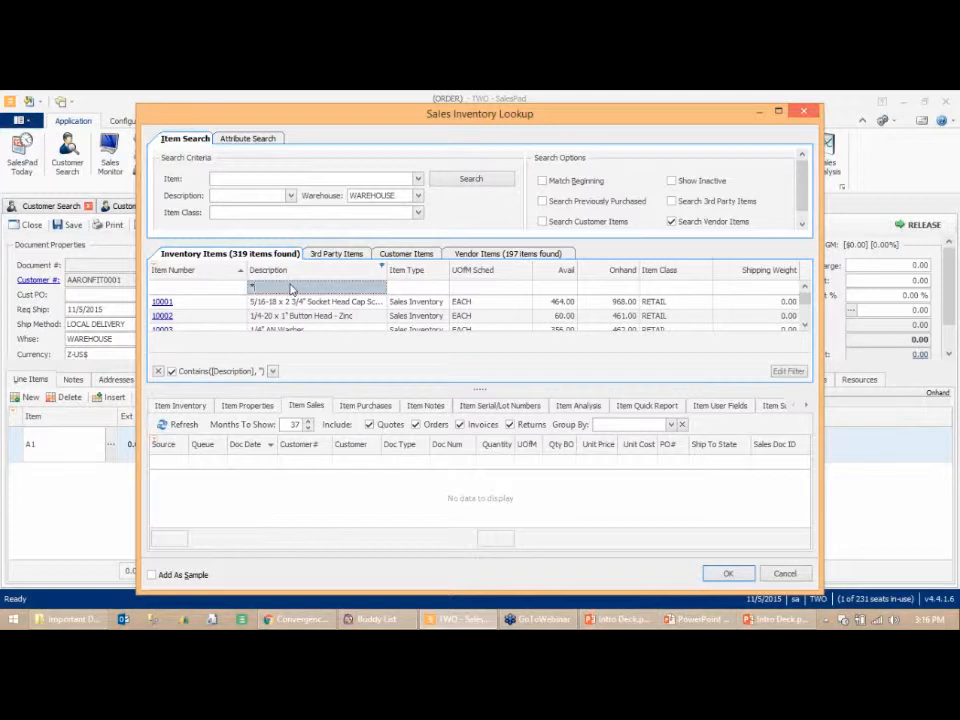
{"action": "type", "text": "But"}
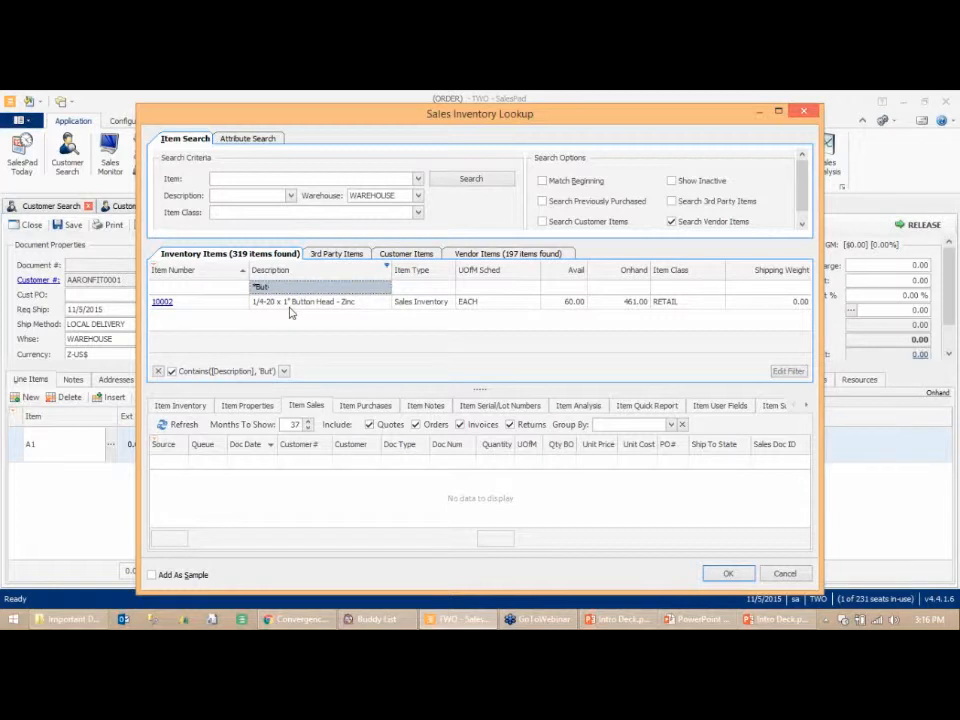
{"action": "left_click", "coordinate": [216, 304]}
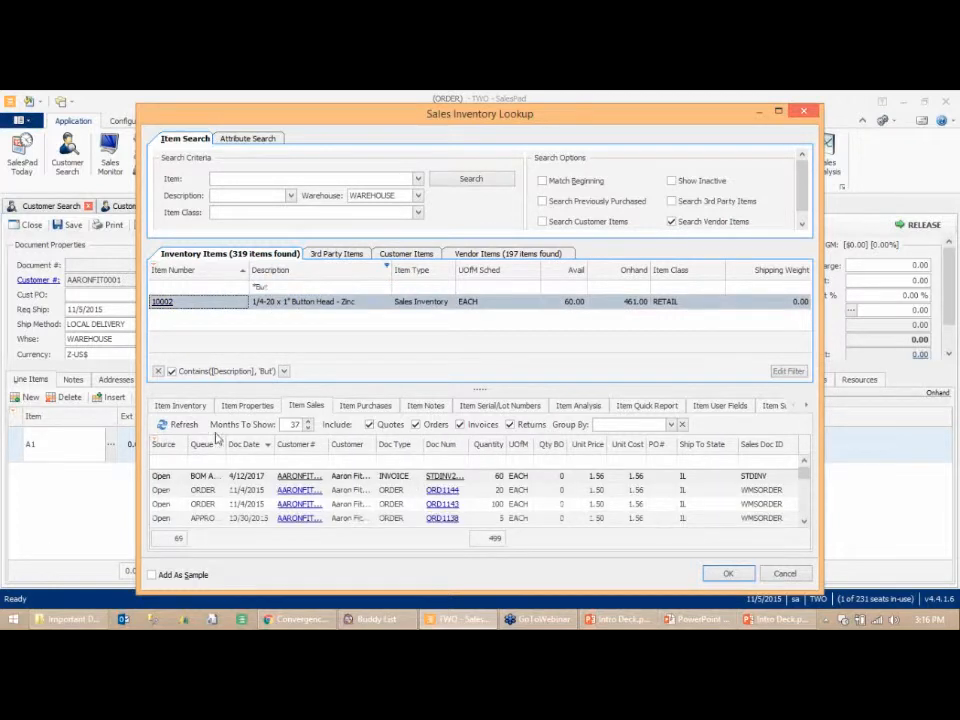
- Review item 10002's inventory, properties, item maintenance and analysis details
{"action": "left_click", "coordinate": [180, 405]}
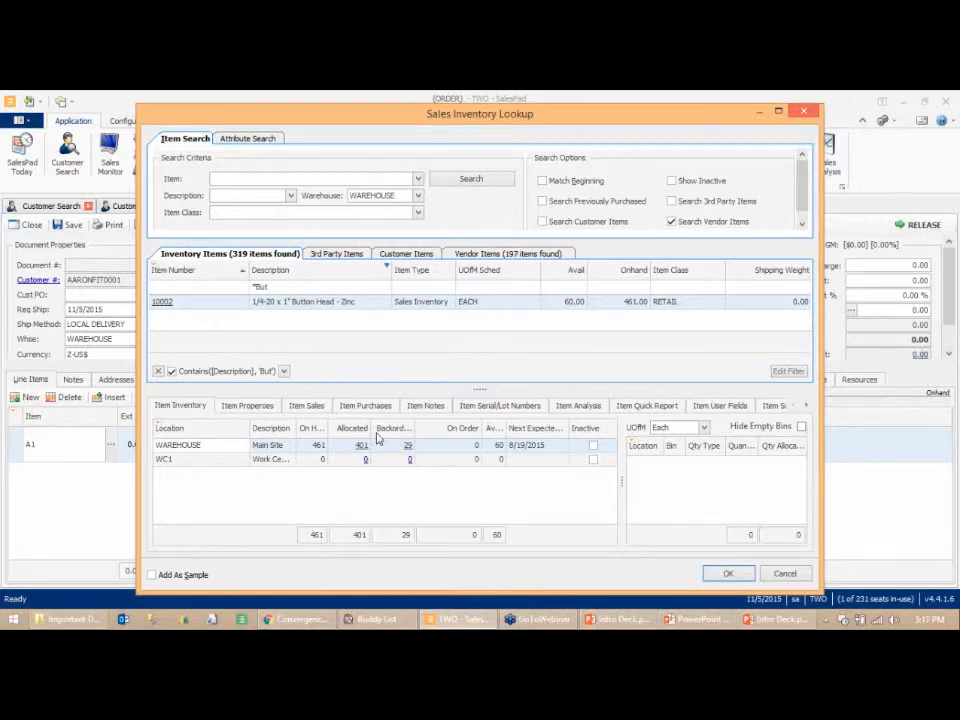
{"action": "left_click", "coordinate": [247, 406]}
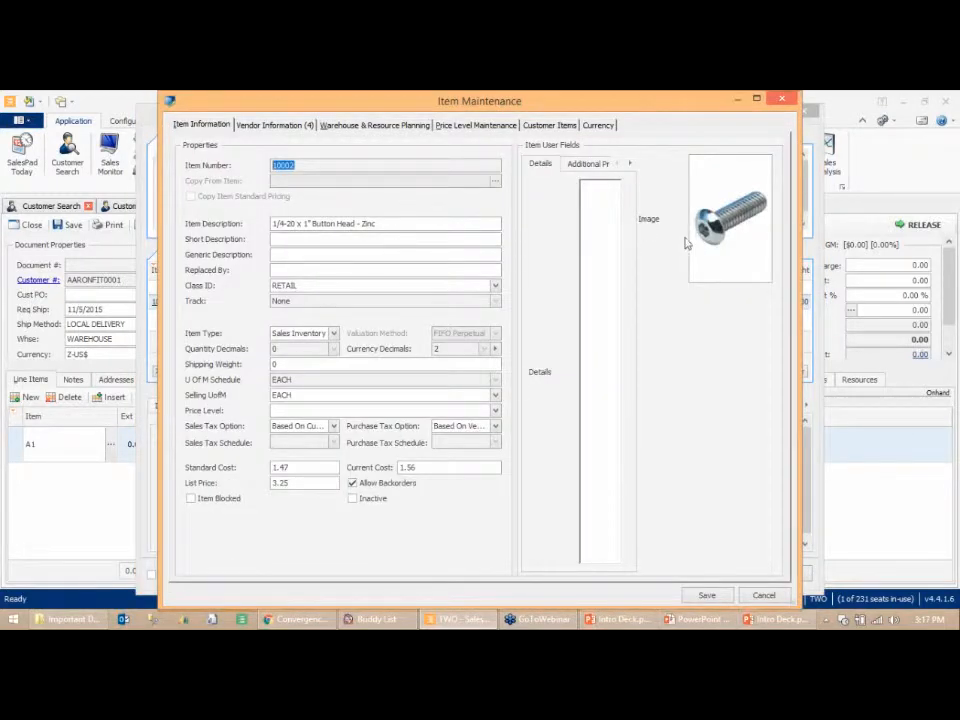
{"action": "left_click", "coordinate": [280, 127]}
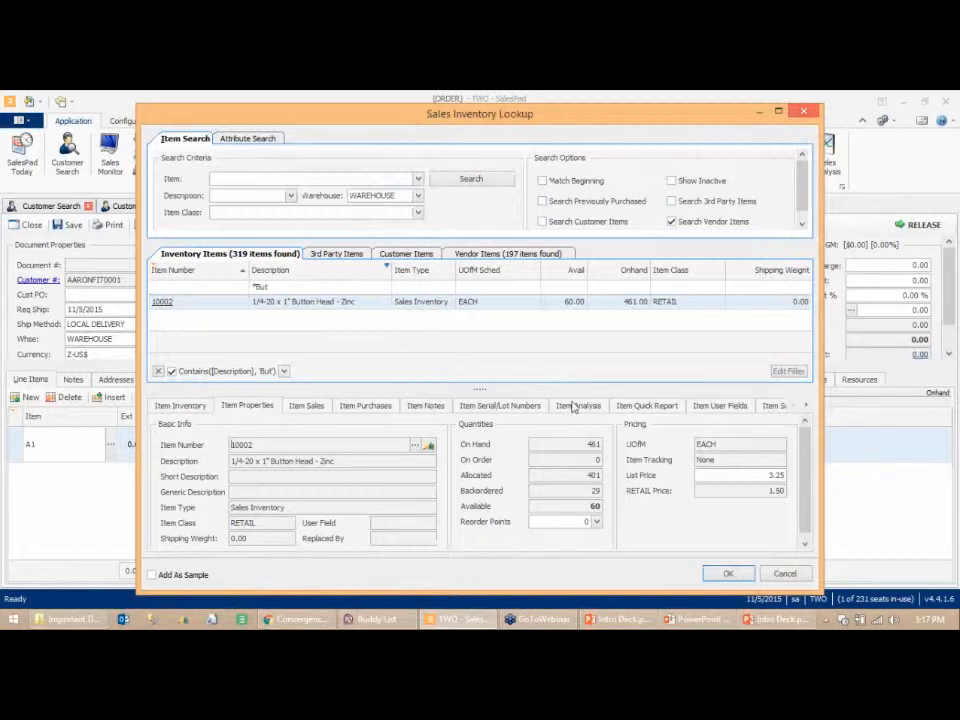
{"action": "left_click", "coordinate": [573, 406]}
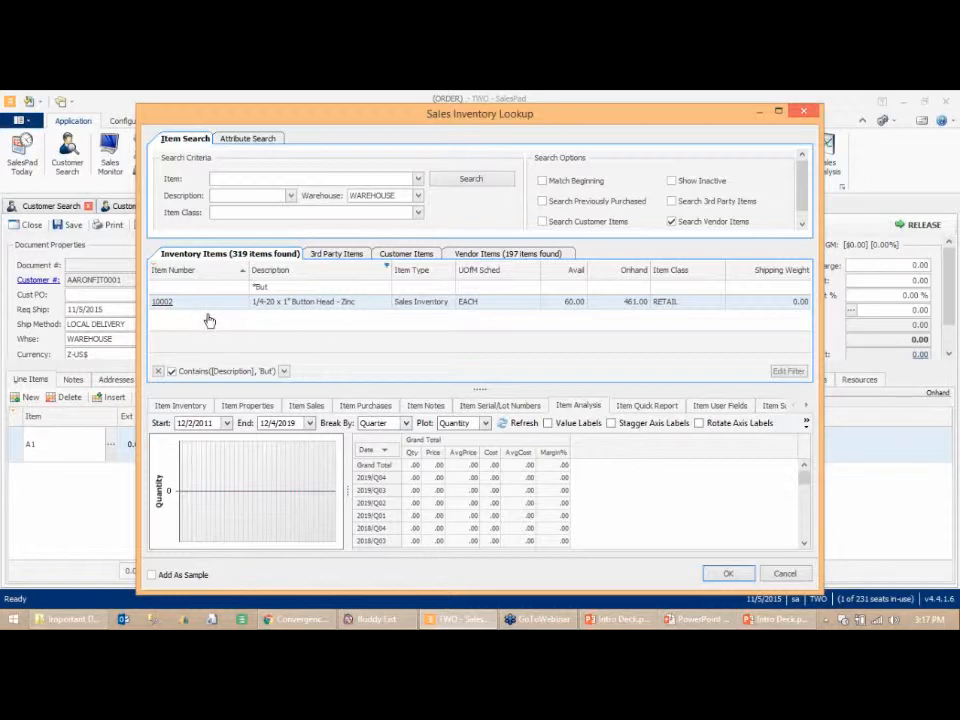
- Add item 10002 to the order and set its quantity to 10
{"action": "double_click", "coordinate": [163, 305]}
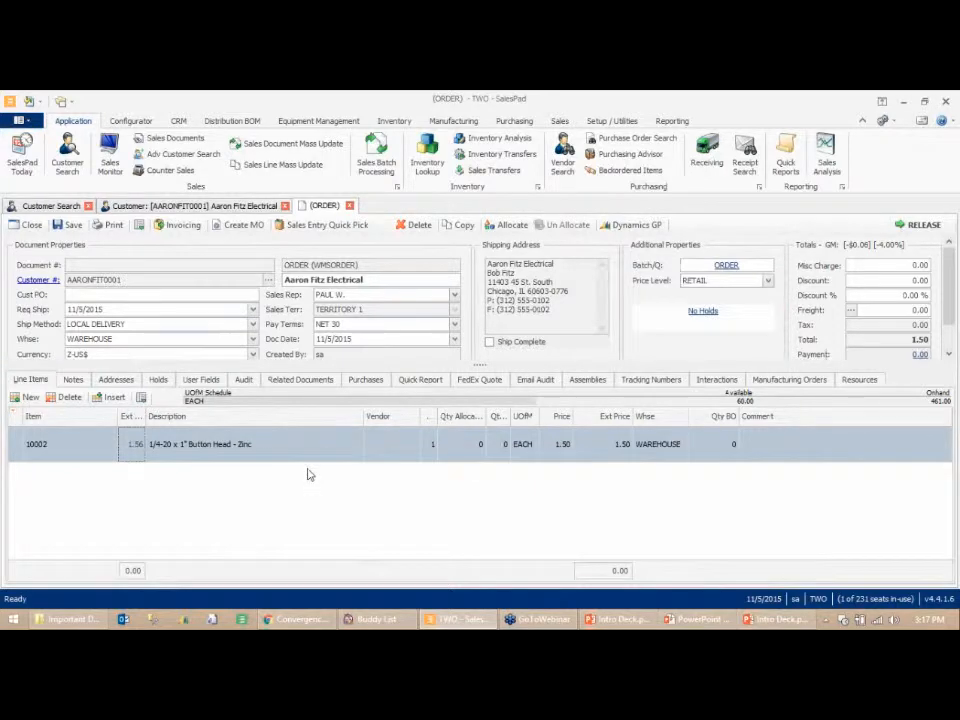
{"action": "left_click", "coordinate": [432, 452]}
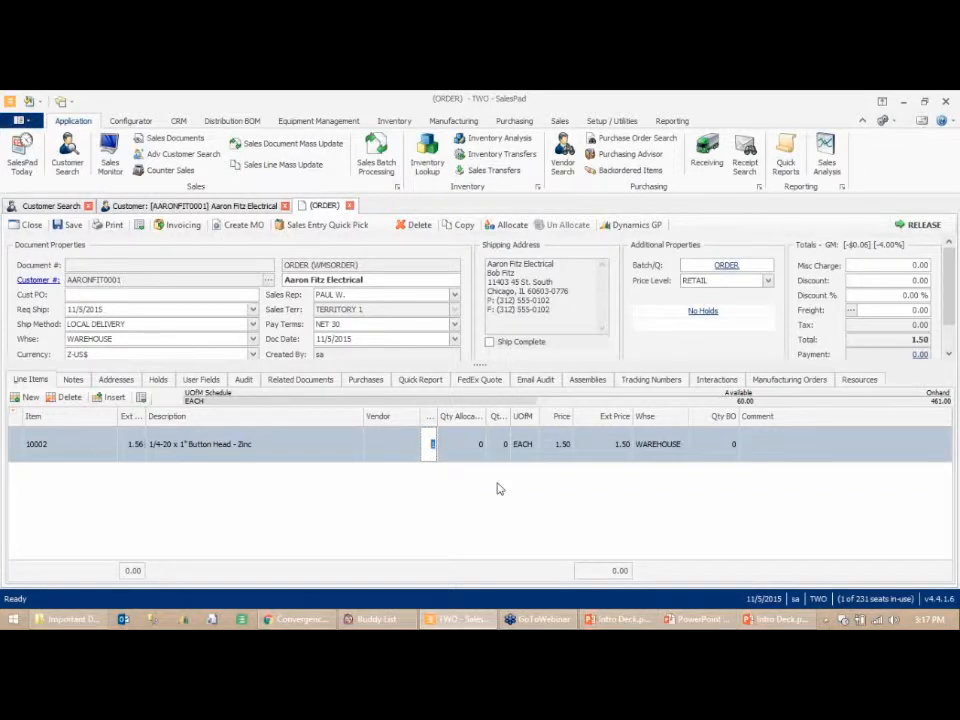
{"action": "type", "text": "10"}
{"action": "left_click", "coordinate": [480, 498]}
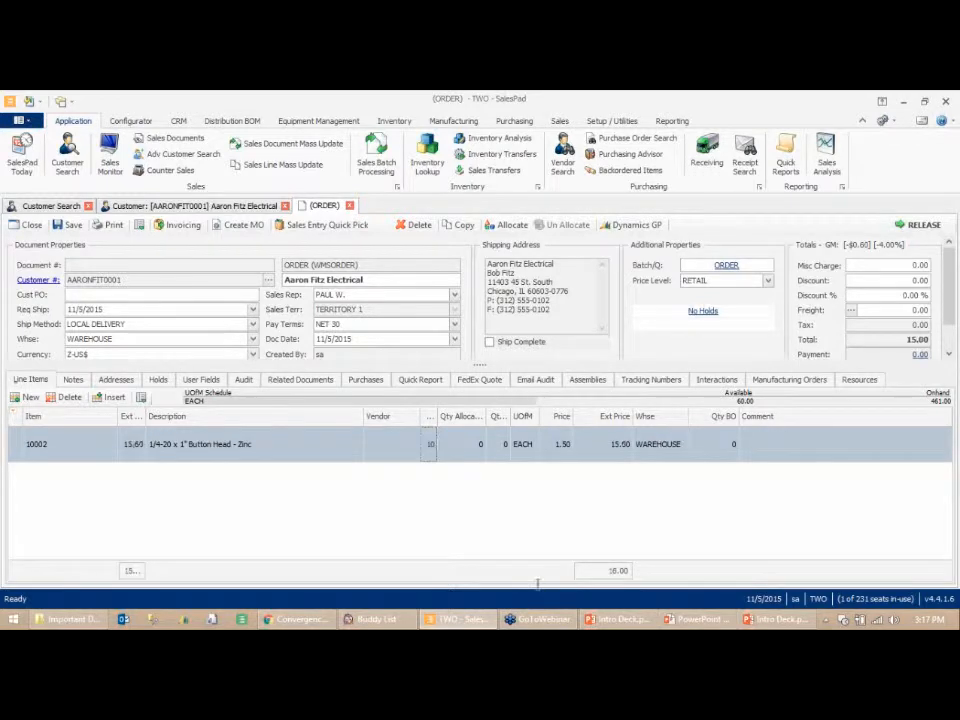
- Save the order and release it to the next workflow queue
{"action": "left_click", "coordinate": [68, 224]}
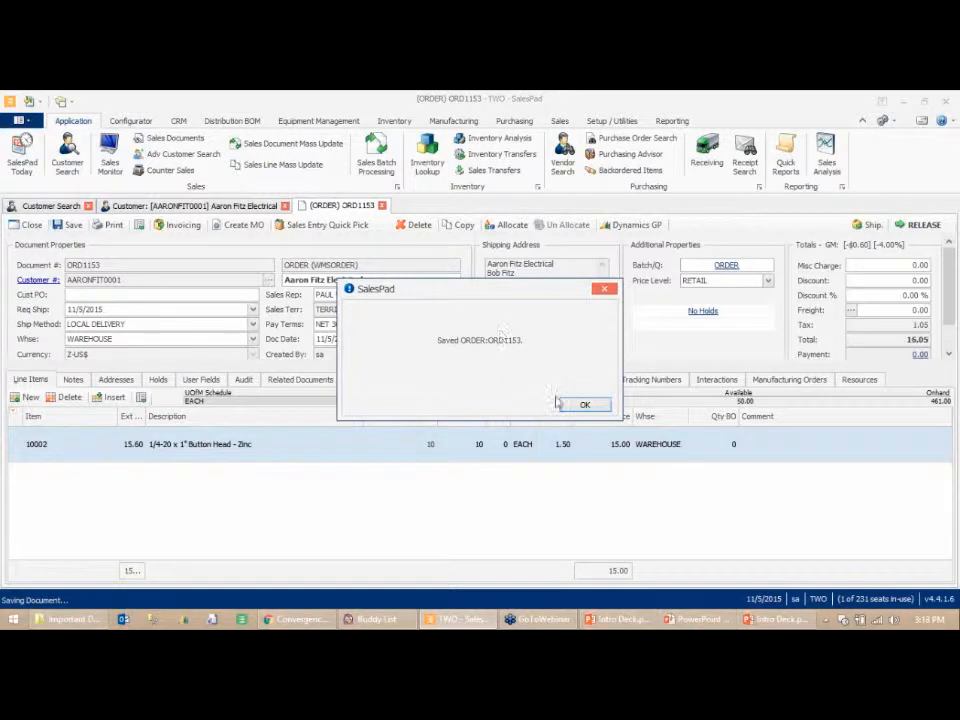
{"action": "left_click", "coordinate": [583, 404]}
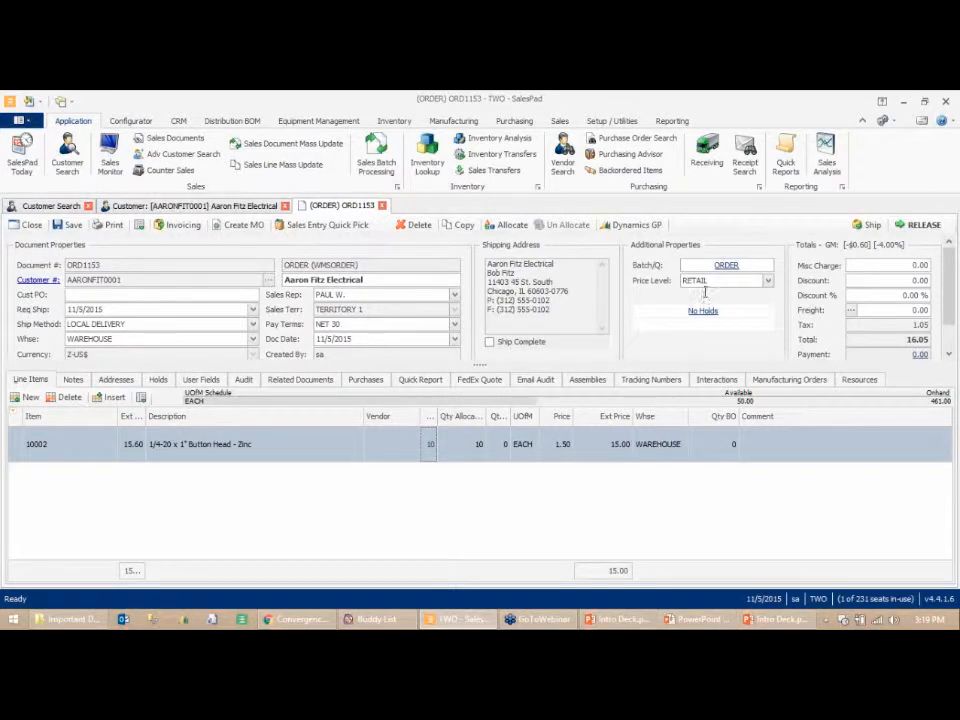
{"action": "left_click", "coordinate": [919, 227]}
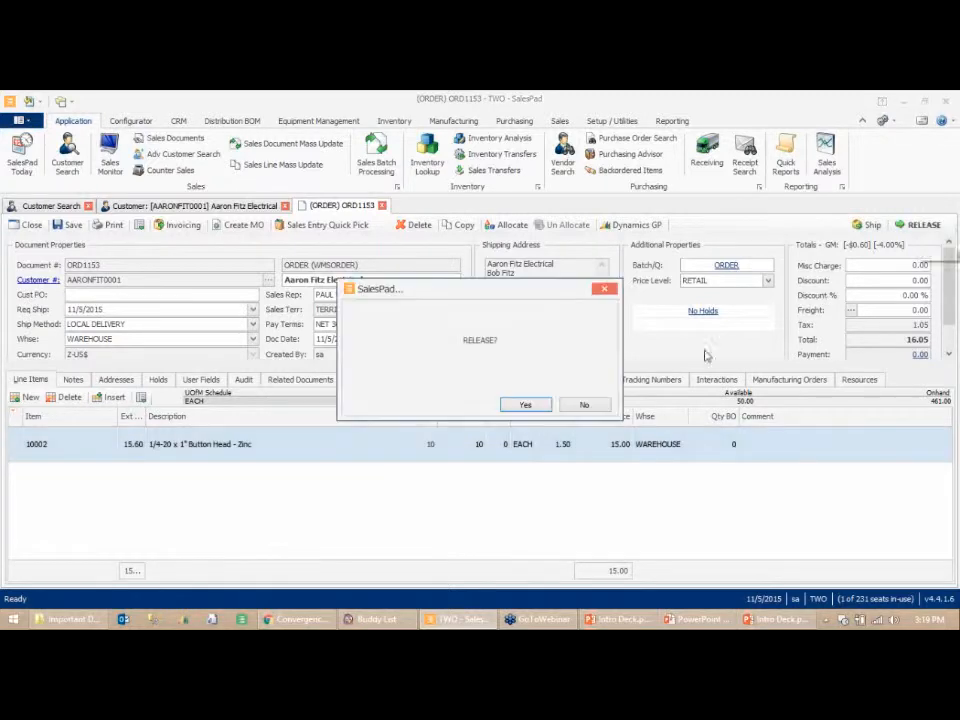
{"action": "left_click", "coordinate": [529, 407]}
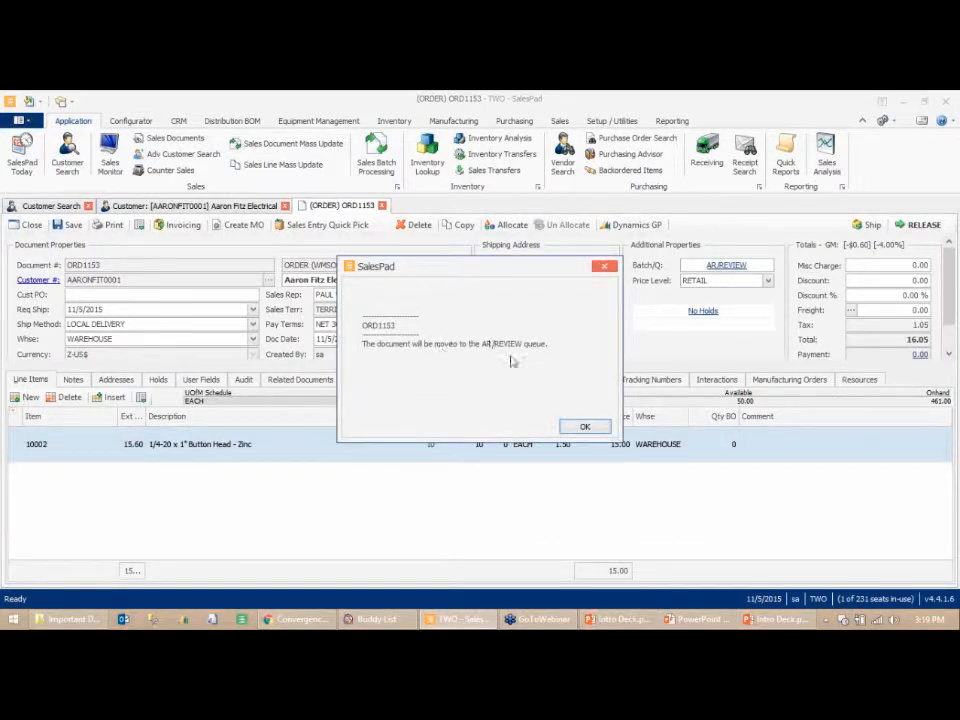
{"action": "left_click", "coordinate": [583, 427]}
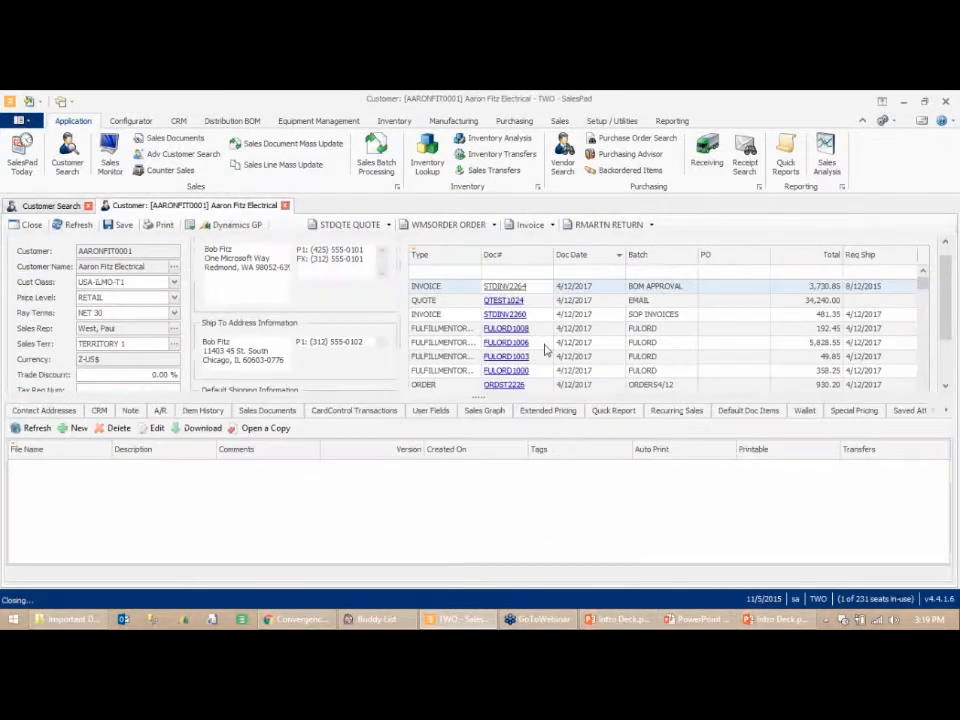
- Open the Sales Monitor and browse the WMSORDER queues and their order lists
{"action": "left_click", "coordinate": [112, 167]}
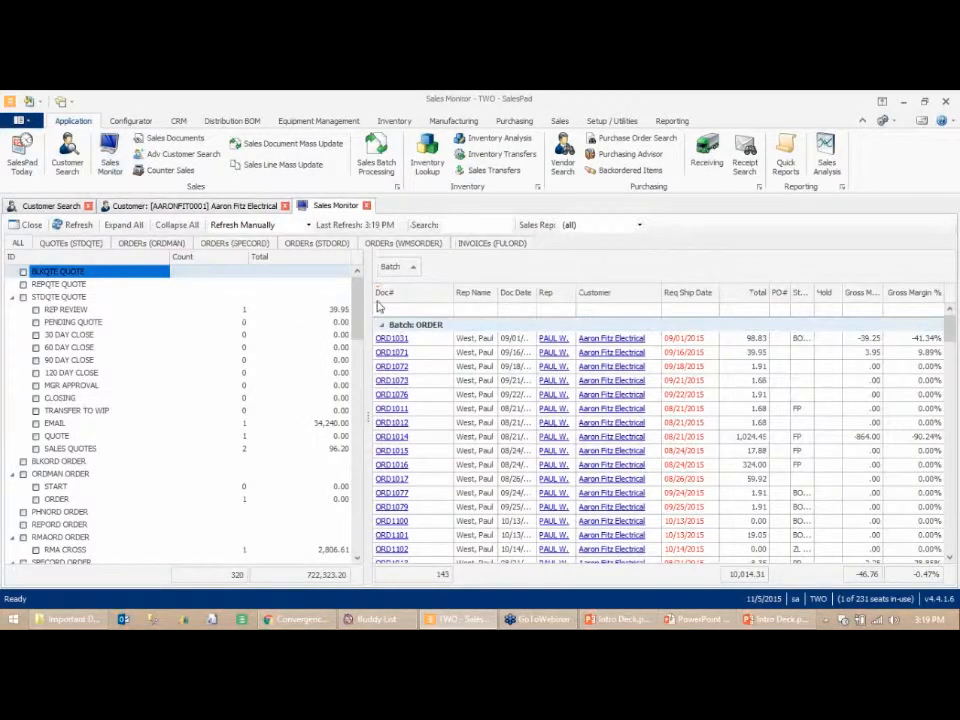
{"action": "left_click_drag", "start_coordinate": [357, 310], "coordinate": [353, 442]}
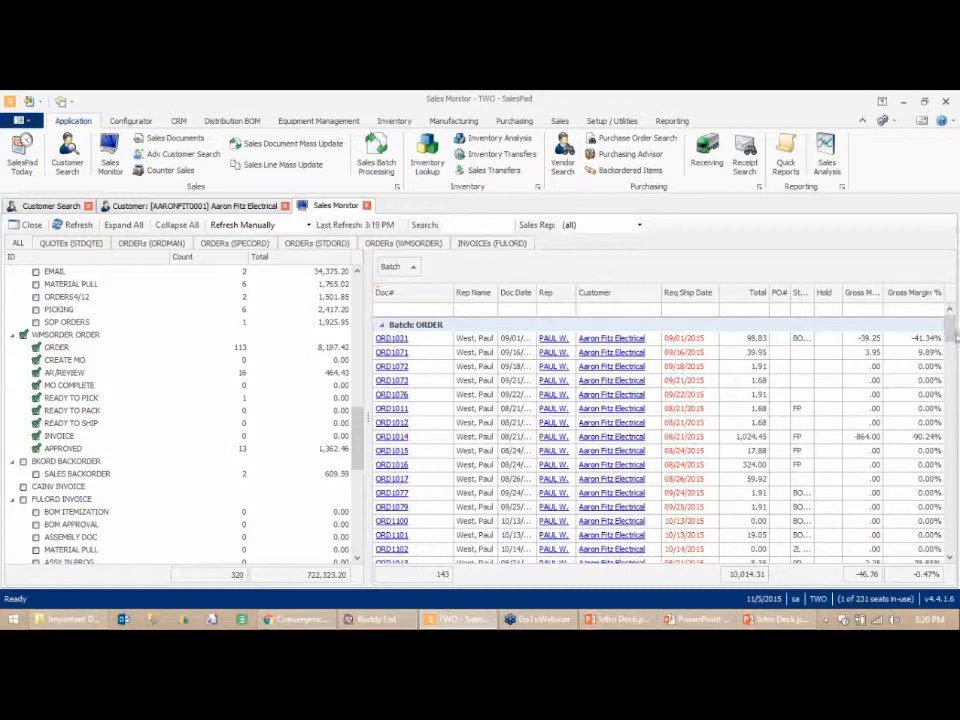
{"action": "mouse_move", "coordinate": [953, 337]}
{"action": "left_mouse_down"}
{"action": "mouse_move", "coordinate": [956, 444]}
{"action": "mouse_move", "coordinate": [954, 322]}
{"action": "left_mouse_up"}
{"action": "left_click_drag", "start_coordinate": [948, 333], "coordinate": [866, 413]}
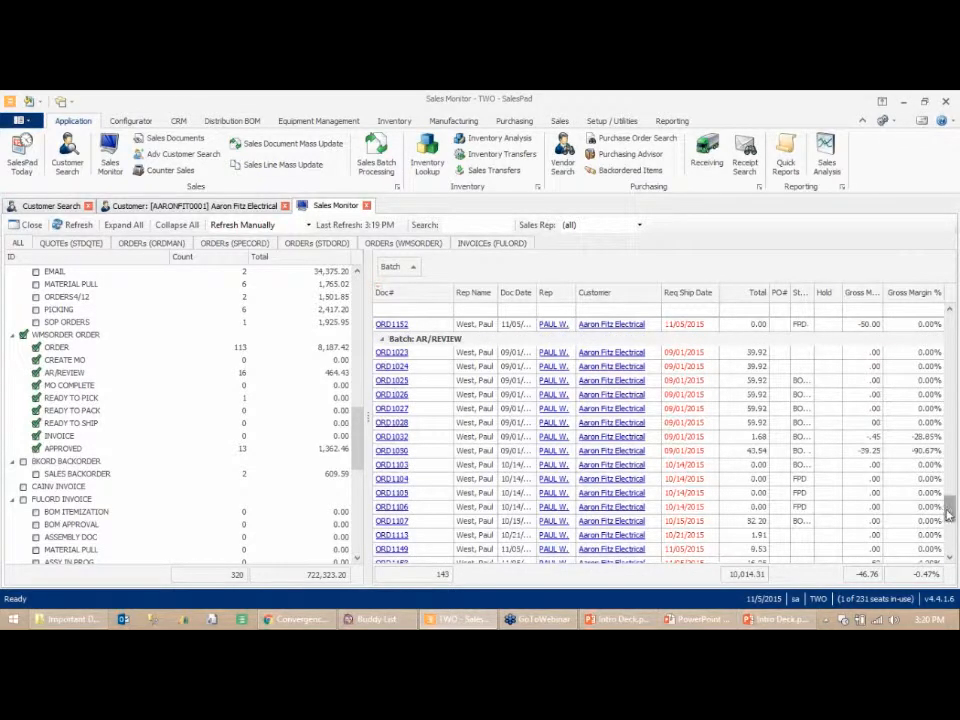
{"action": "mouse_move", "coordinate": [945, 508]}
{"action": "left_mouse_down"}
{"action": "mouse_move", "coordinate": [945, 520]}
{"action": "mouse_move", "coordinate": [951, 499]}
{"action": "left_mouse_up"}
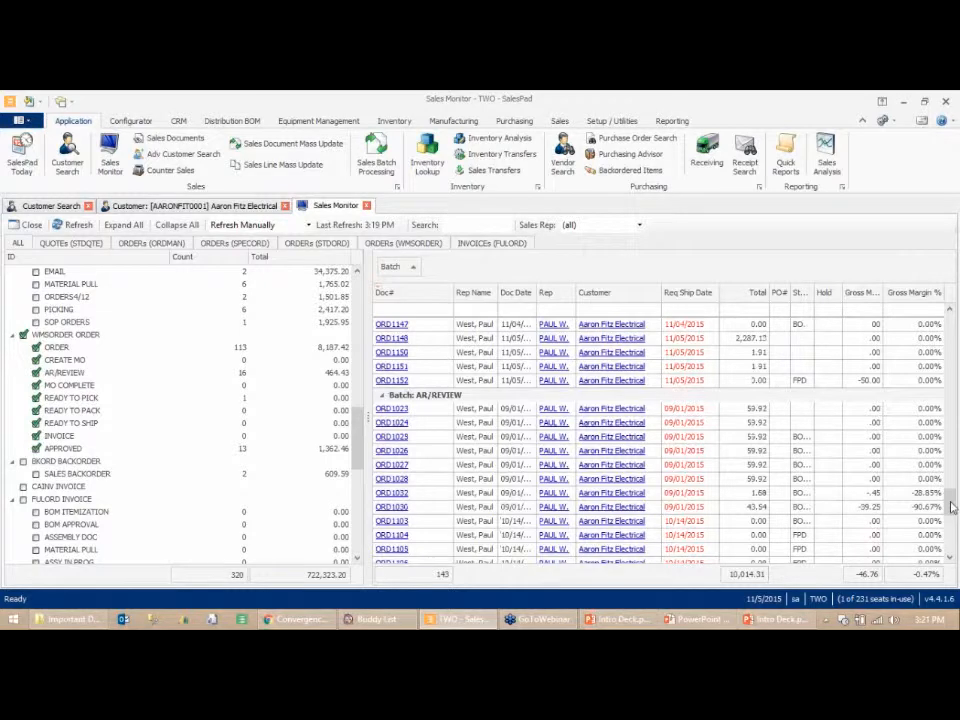
{"action": "left_click_drag", "start_coordinate": [950, 502], "coordinate": [949, 334]}
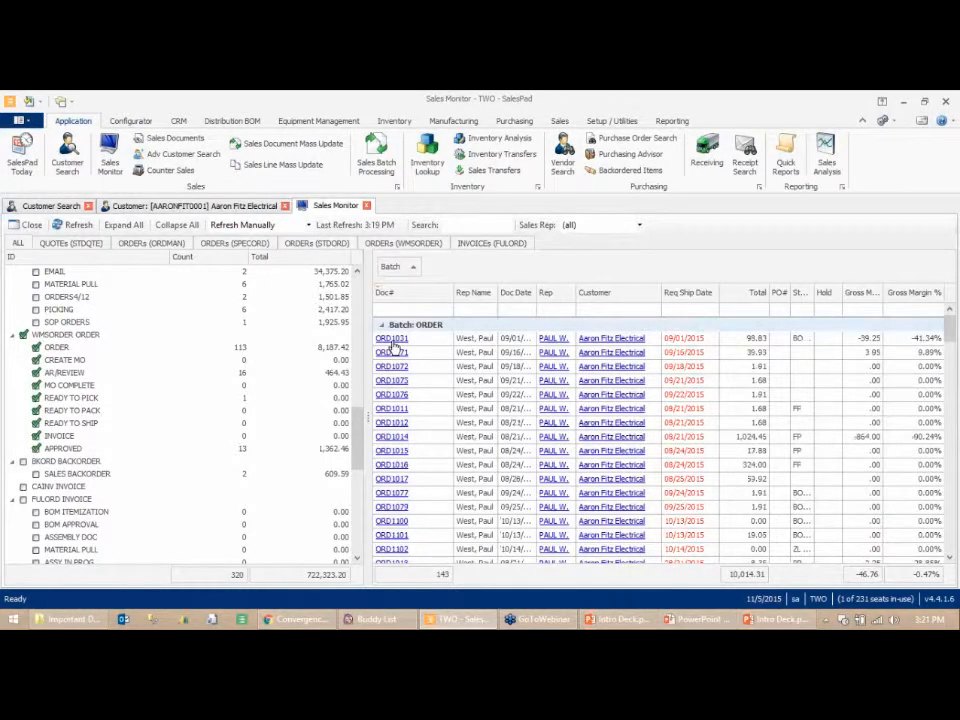
- Release order ORD1031 from the Sales Monitor and refresh the queue list
{"action": "left_click", "coordinate": [392, 340]}
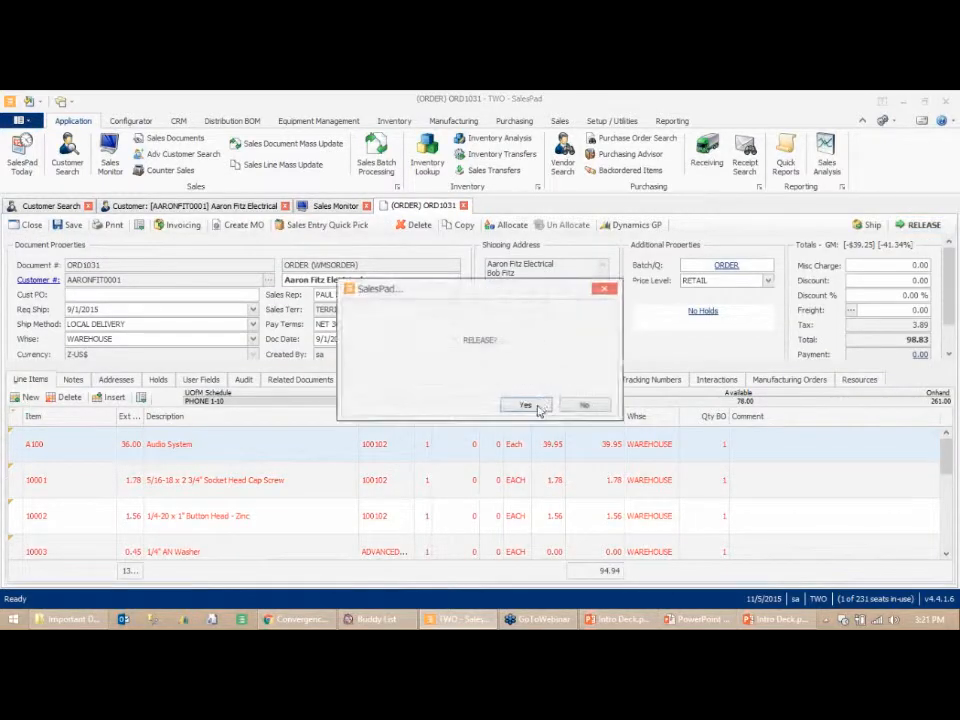
{"action": "left_click", "coordinate": [538, 406]}
{"action": "left_click", "coordinate": [586, 429]}
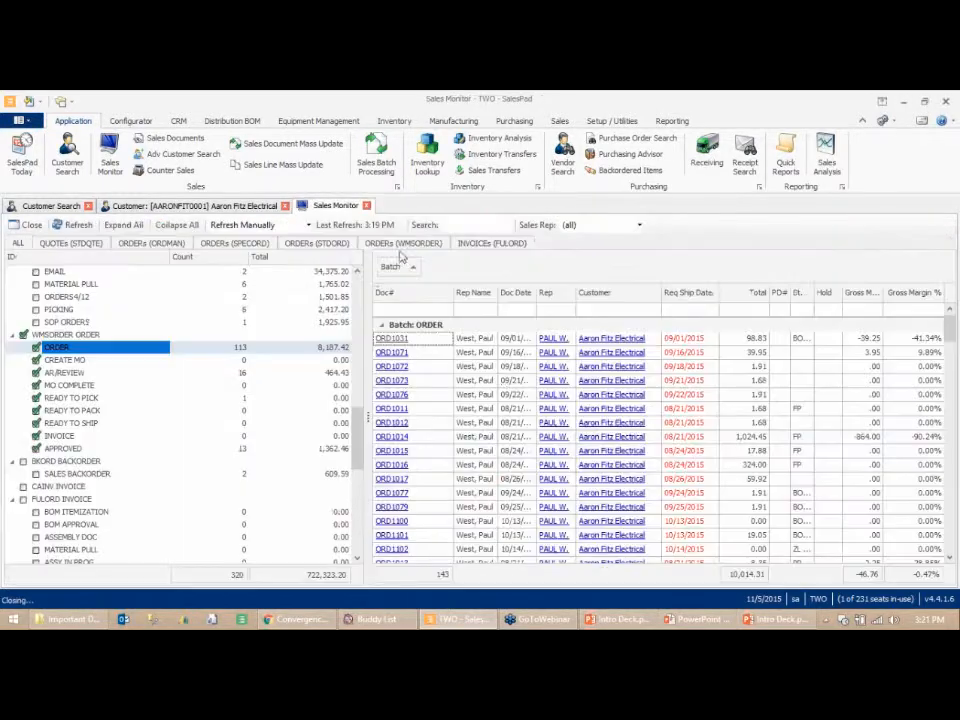
{"action": "left_click", "coordinate": [72, 224]}
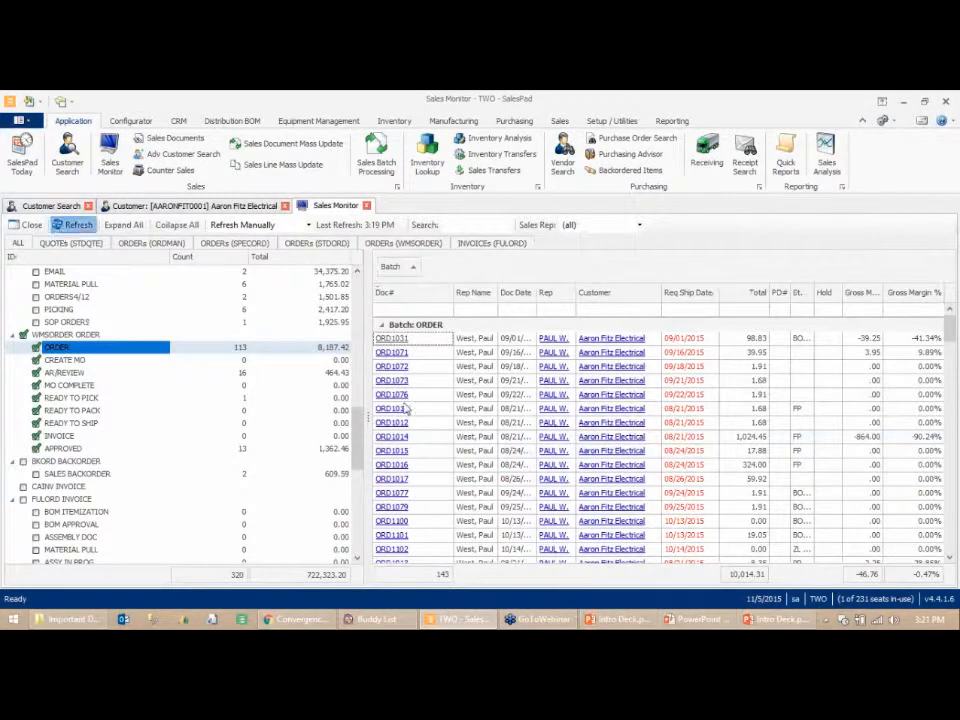
{"action": "scroll", "coordinate": [514, 407], "scroll_direction": "down", "scroll_amount": 10}
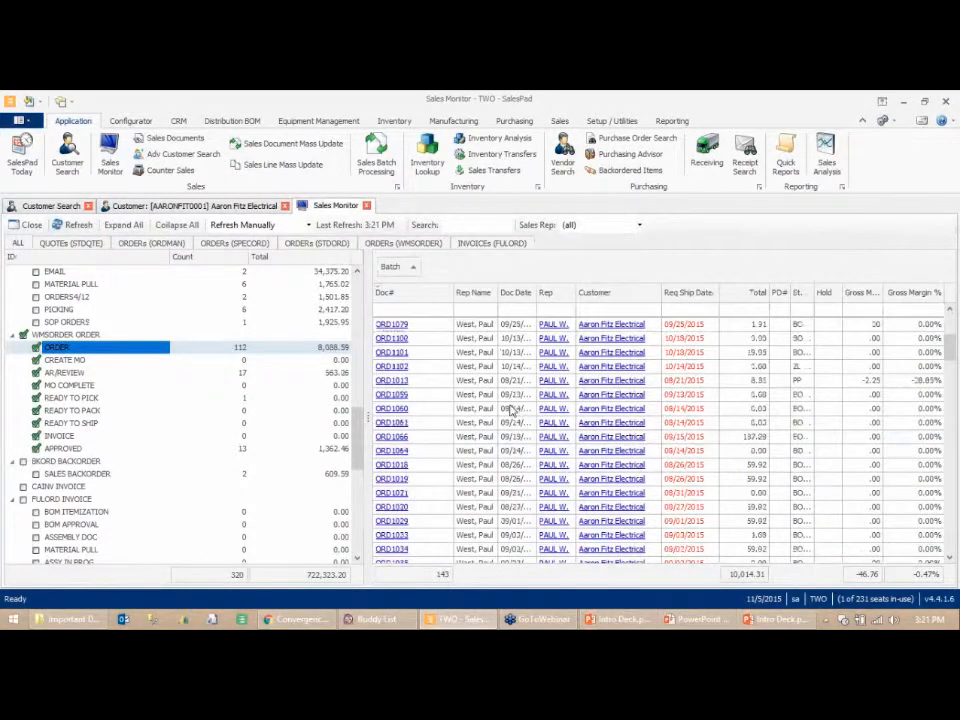
{"action": "scroll", "coordinate": [510, 463], "scroll_direction": "down", "scroll_amount": 10}
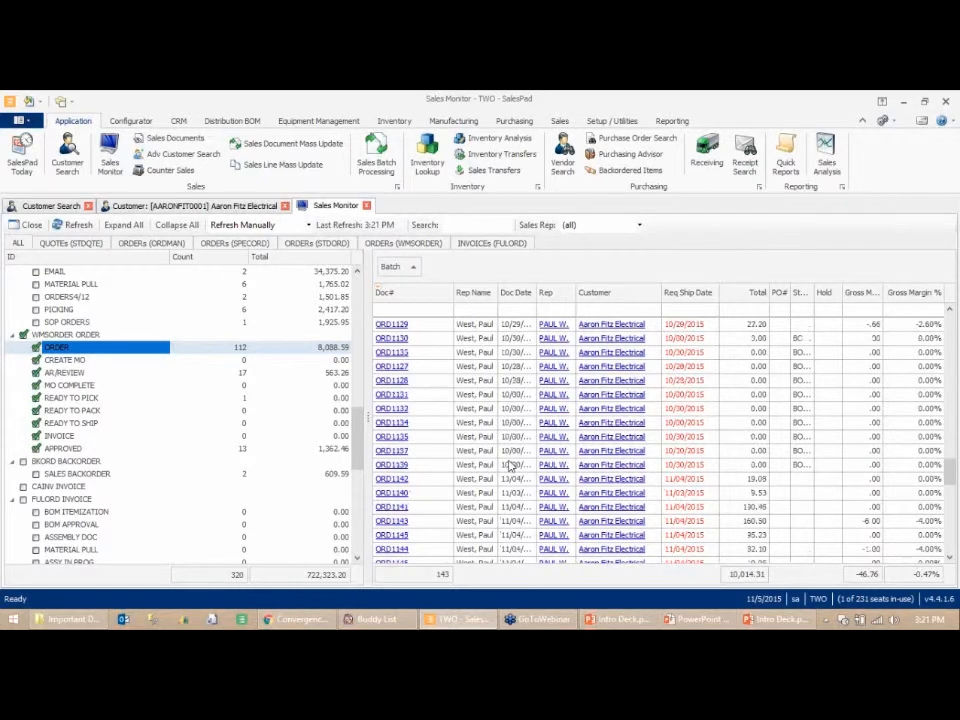
{"action": "scroll", "coordinate": [495, 445], "scroll_direction": "up", "scroll_amount": 4}
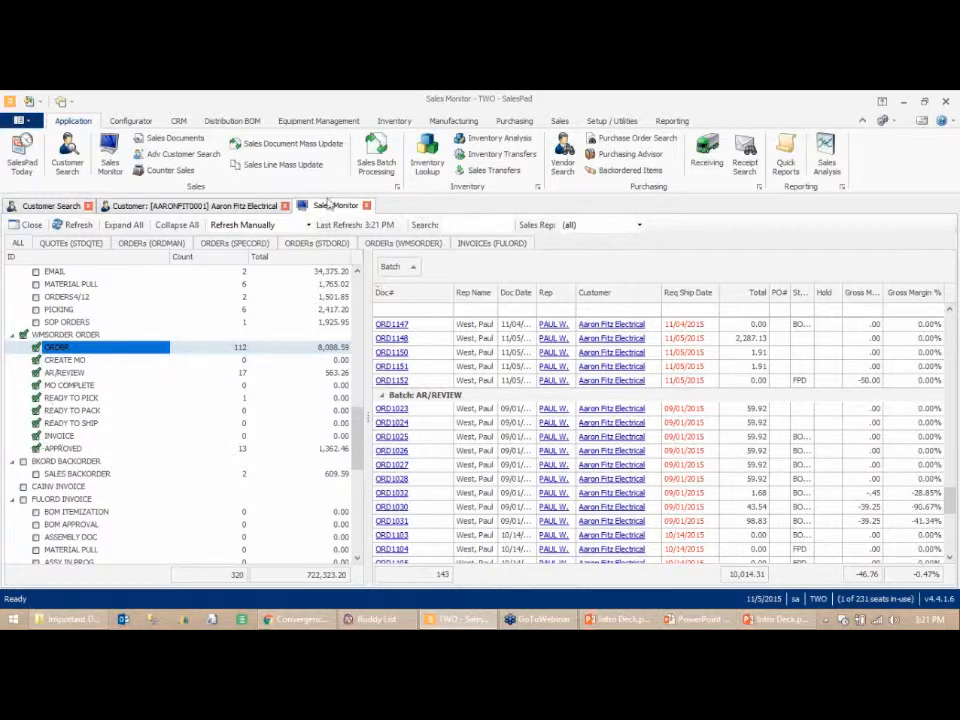
- Open Workflow Setup and examine the WMSORDER queues and their plugin options, then close it
{"action": "left_click", "coordinate": [610, 120]}
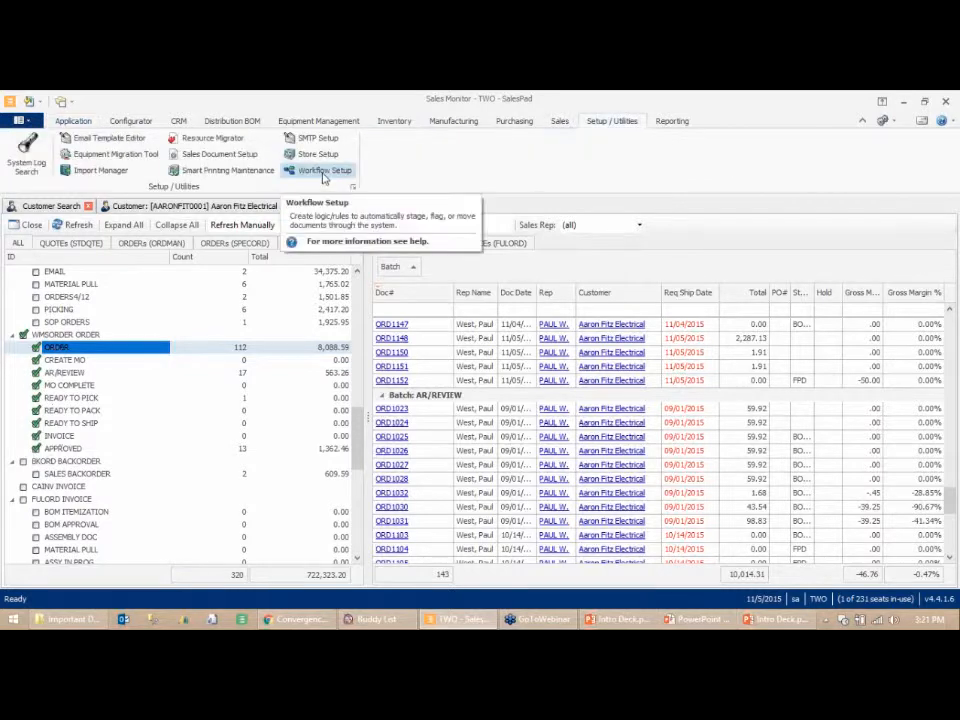
{"action": "left_click", "coordinate": [323, 174]}
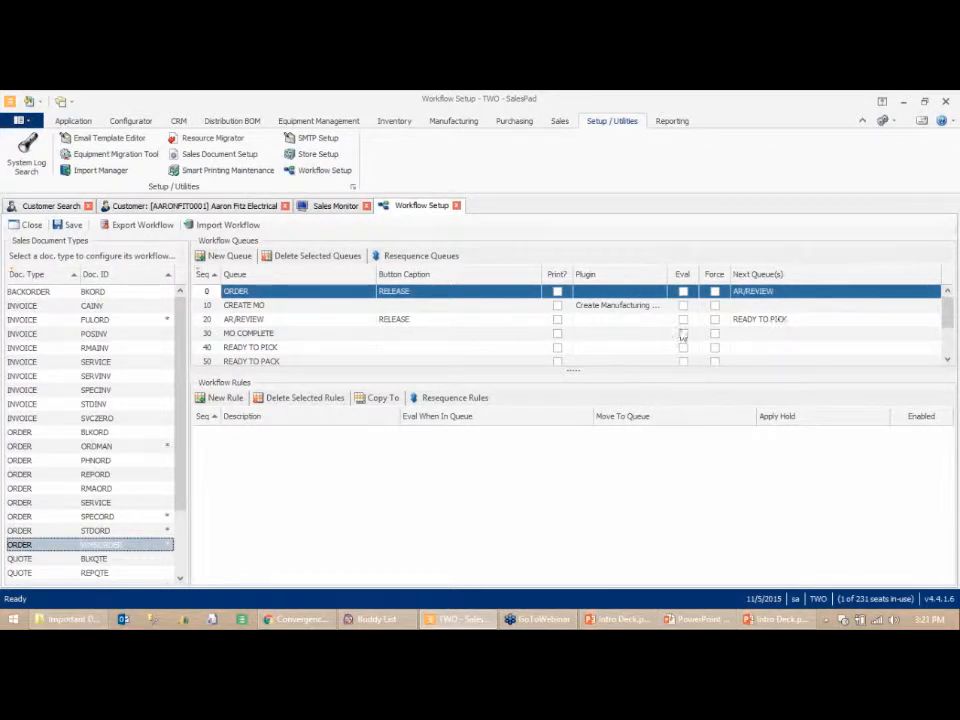
{"action": "left_click", "coordinate": [602, 321]}
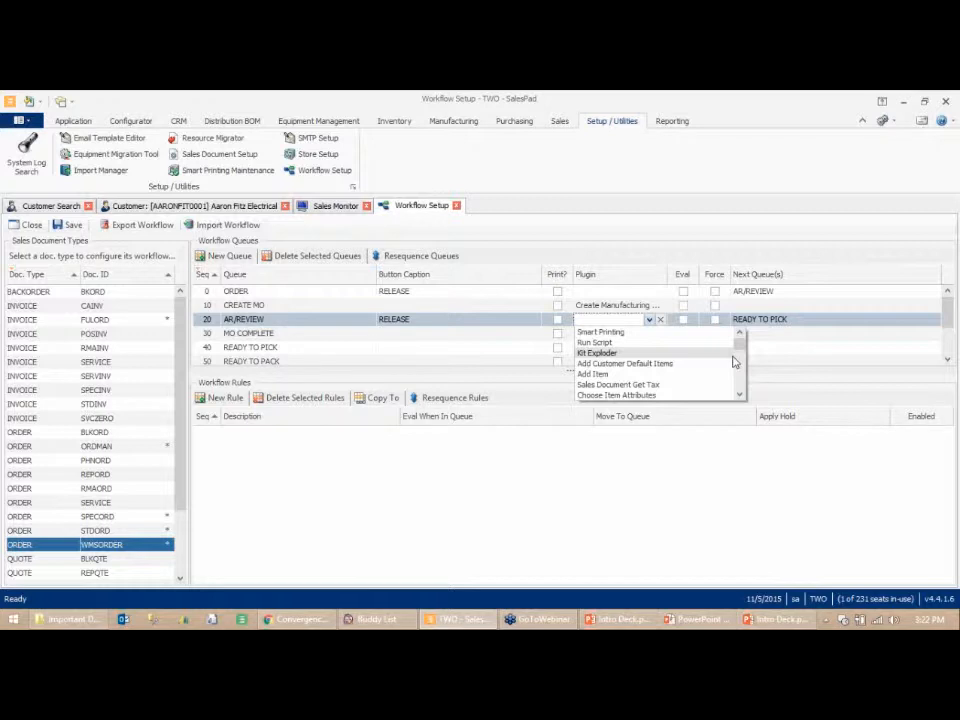
{"action": "left_click", "coordinate": [456, 205]}
{"action": "left_click", "coordinate": [456, 205]}
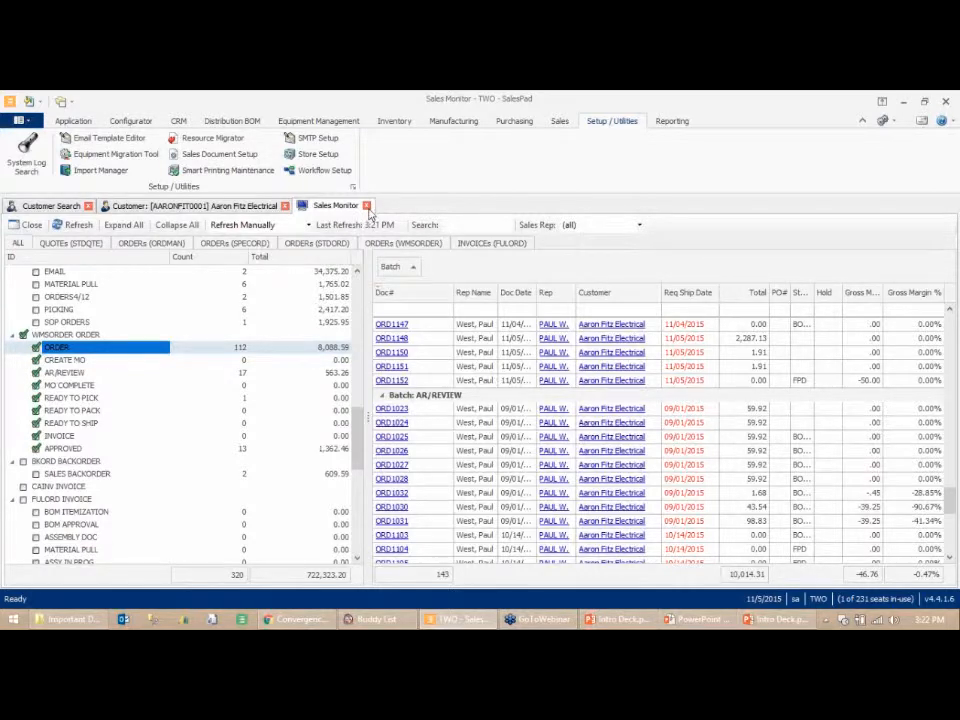
- Reopen the Sales Monitor to review the ORDER queue list, then close it
{"action": "left_click", "coordinate": [366, 205]}
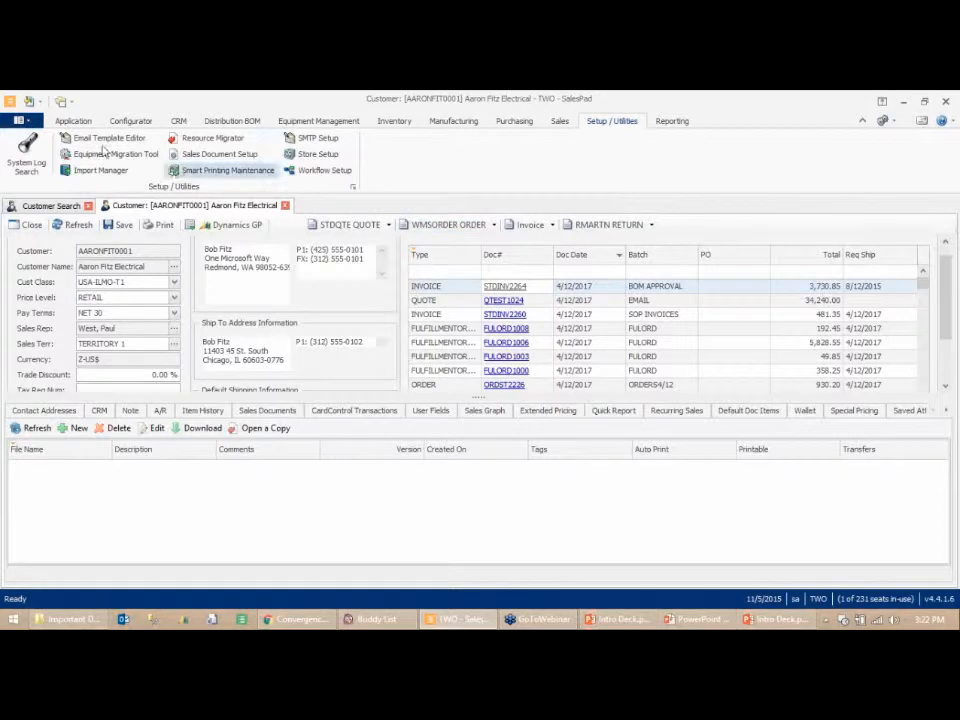
{"action": "left_click", "coordinate": [73, 120]}
{"action": "left_click", "coordinate": [113, 168]}
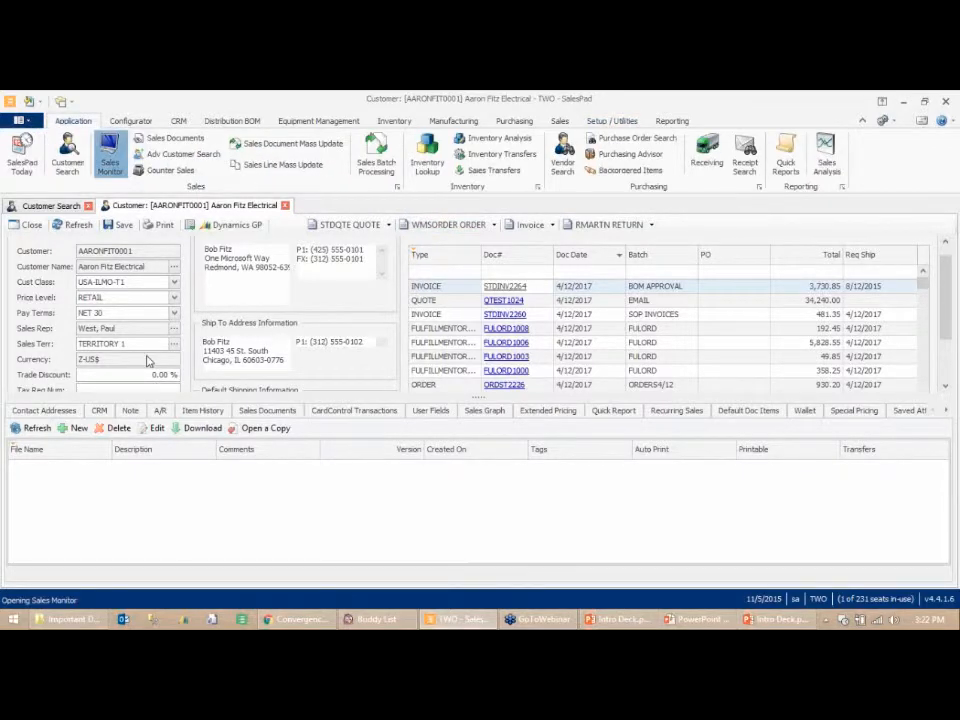
{"action": "scroll", "coordinate": [183, 425], "scroll_direction": "down", "scroll_amount": 15}
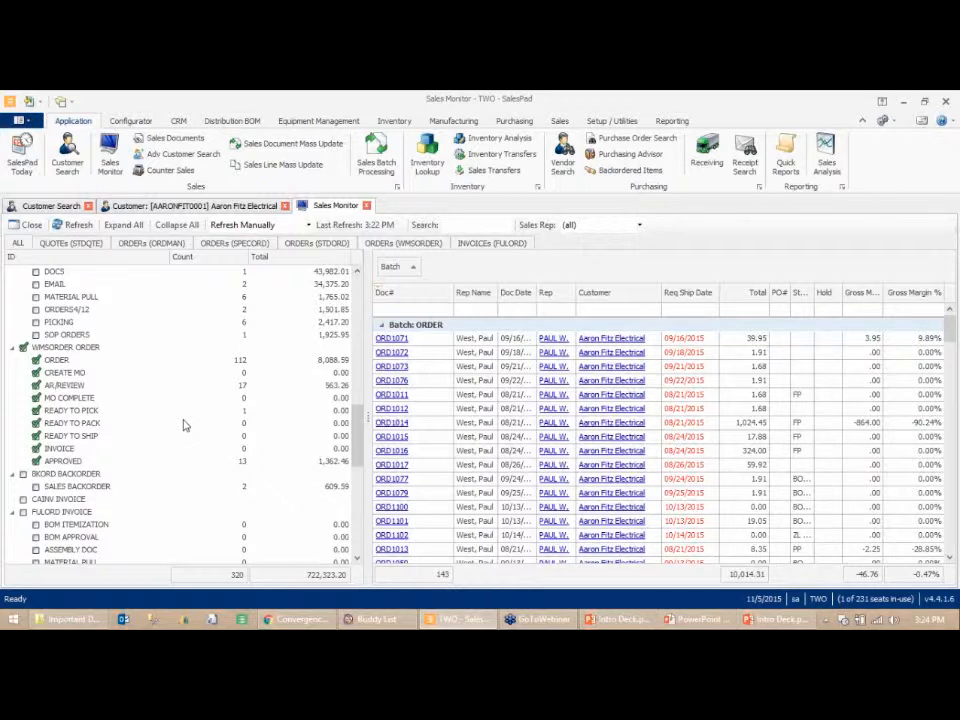
{"action": "left_click", "coordinate": [367, 205]}
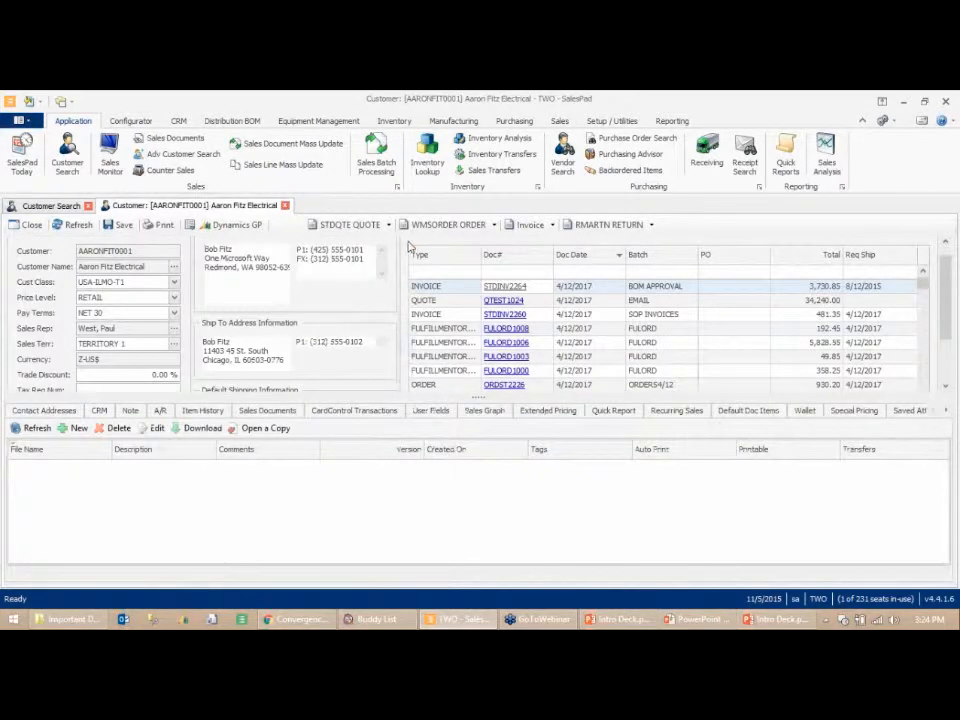
- Create a new WMSORDER order for the customer and add item 10001 with quantity 5
{"action": "left_click", "coordinate": [428, 226]}
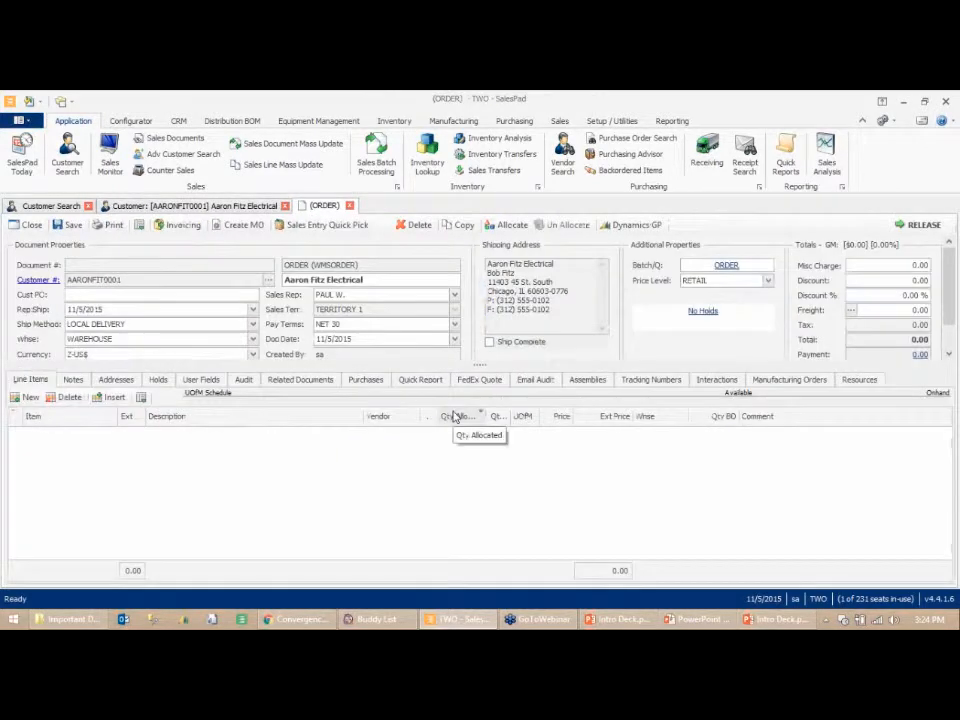
{"action": "left_click", "coordinate": [54, 447]}
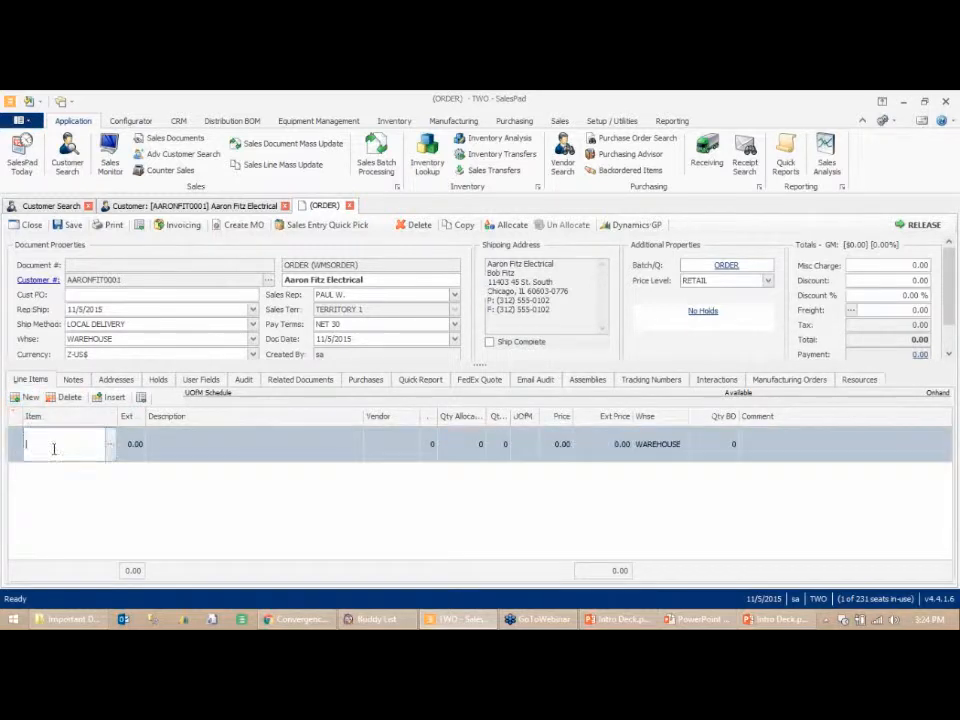
{"action": "type", "text": "10001"}
{"action": "key", "text": "Tab"}
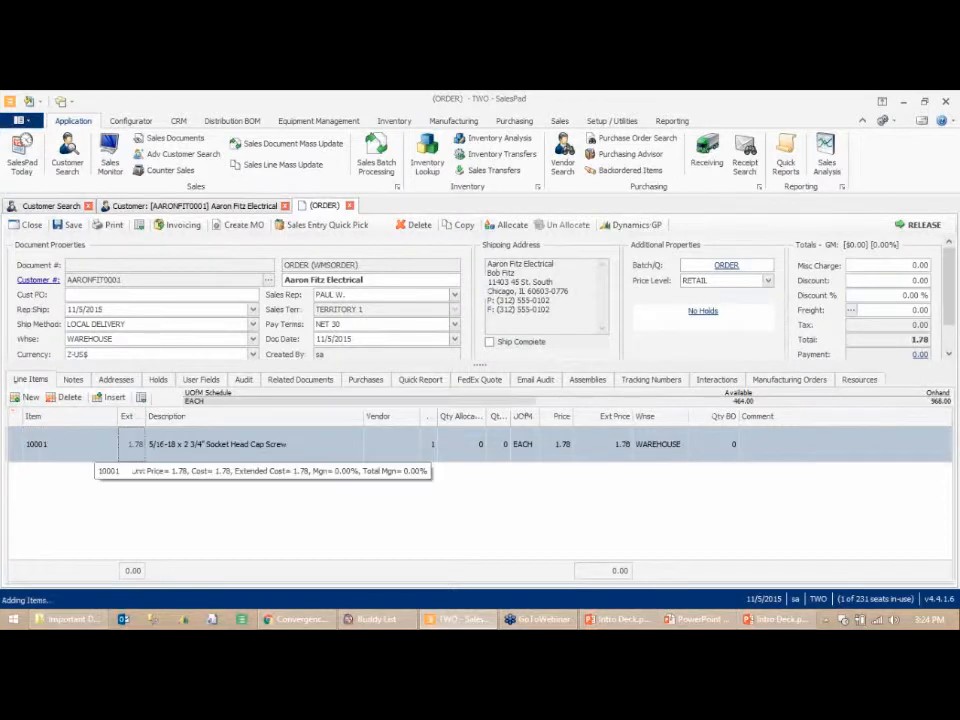
{"action": "left_click", "coordinate": [432, 445]}
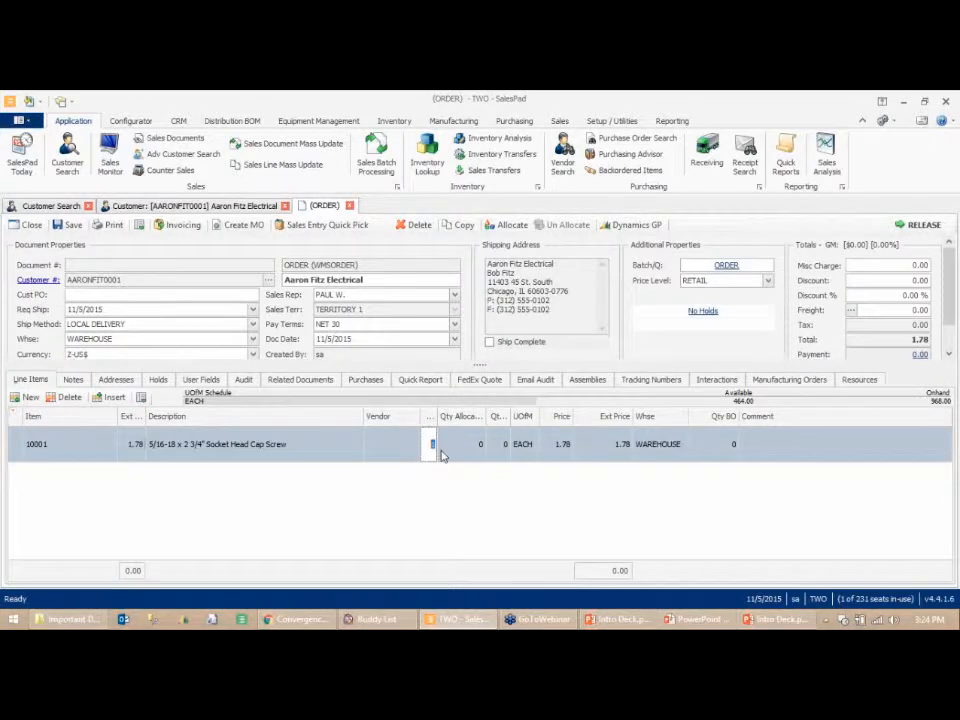
{"action": "type", "text": "5"}
- Add item 10002 to the order with quantity 5
{"action": "left_click", "coordinate": [20, 398]}
{"action": "type", "text": "1000"}
{"action": "type", "text": "1"}
{"action": "key", "text": "Tab"}
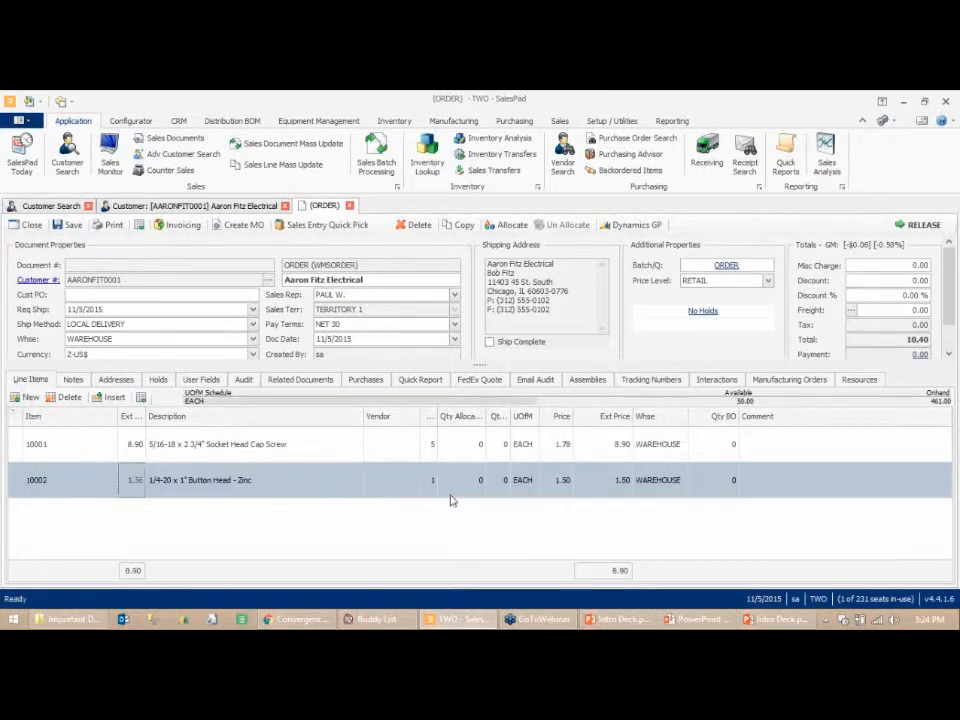
{"action": "type", "text": "5"}
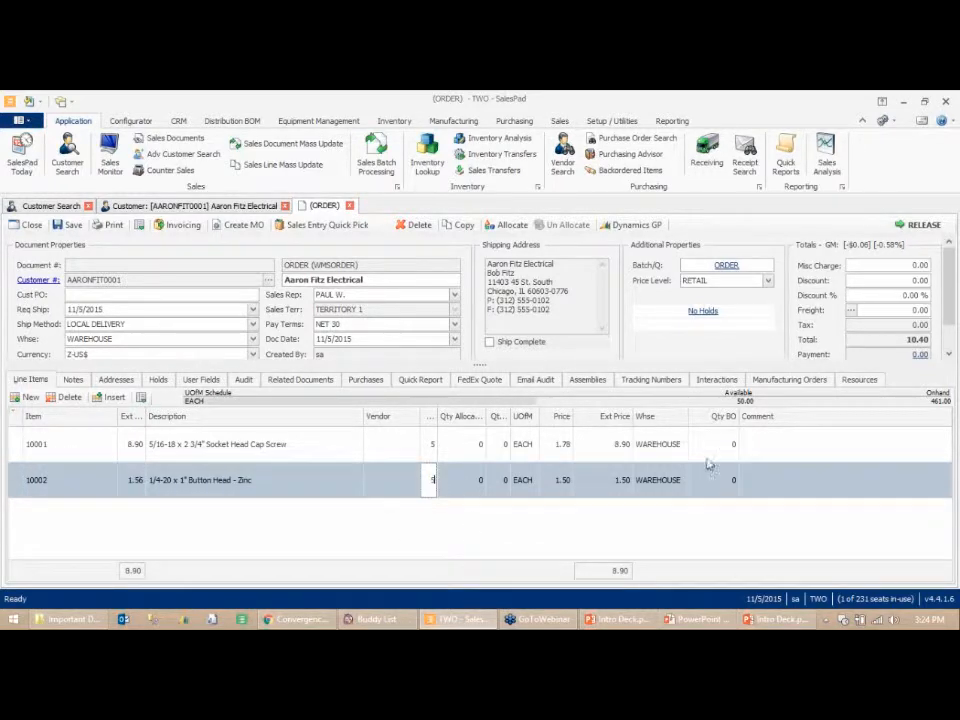
- Set the backorder quantity on both lines and save the order
{"action": "left_click", "coordinate": [708, 458]}
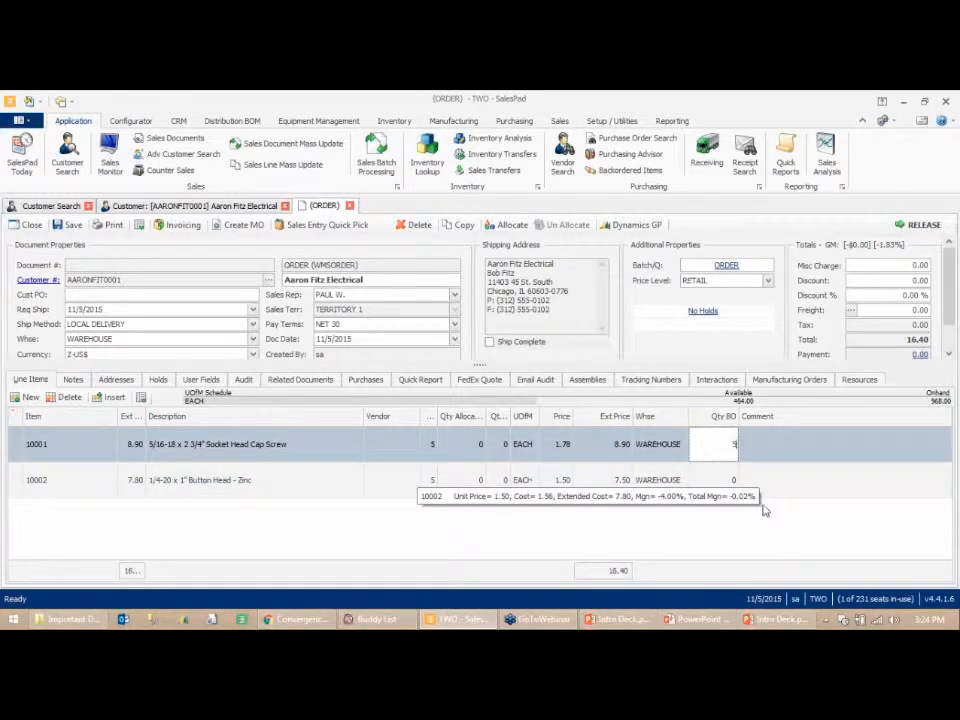
{"action": "key", "text": "Down"}
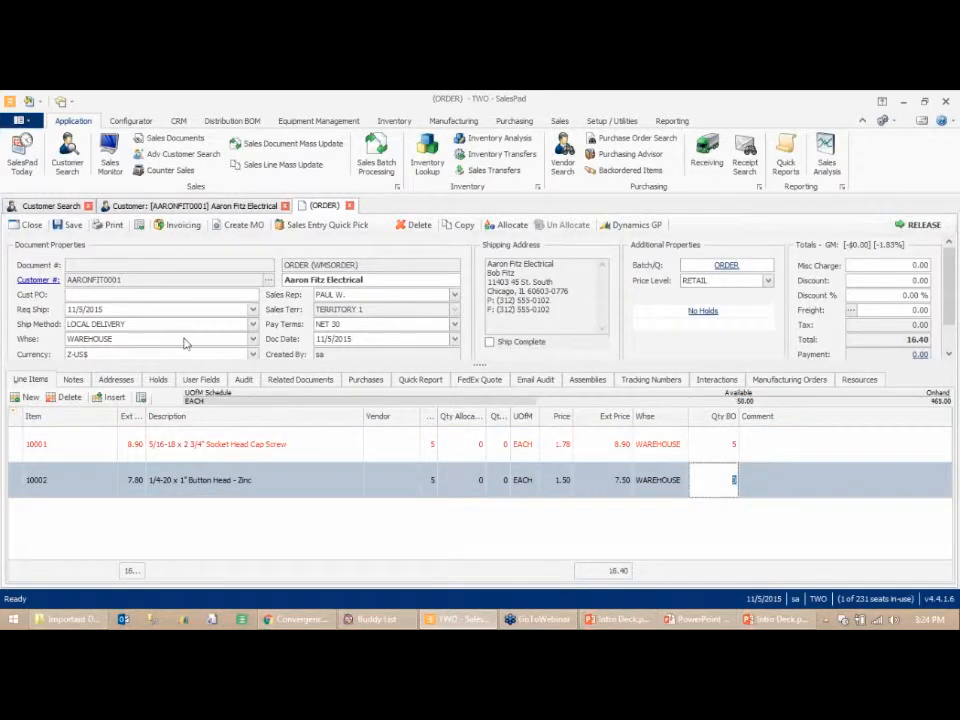
{"action": "key", "text": "ctrl+s"}
{"action": "key", "text": "Return"}
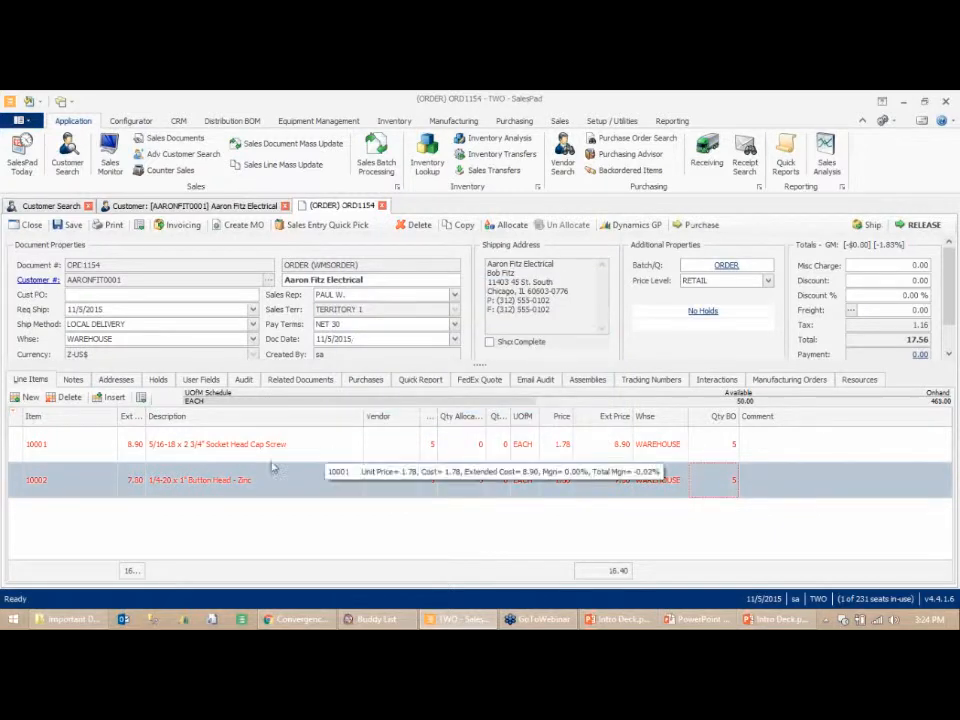
- Open the column chooser for the line items grid and browse the available columns
{"action": "right_click", "coordinate": [318, 418]}
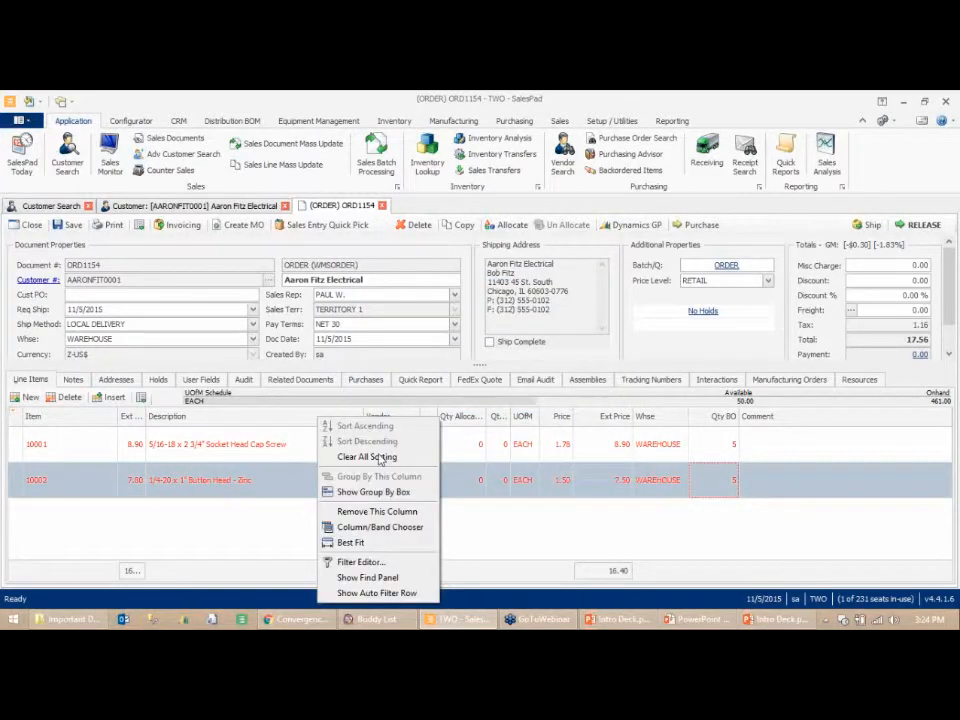
{"action": "left_click", "coordinate": [392, 527]}
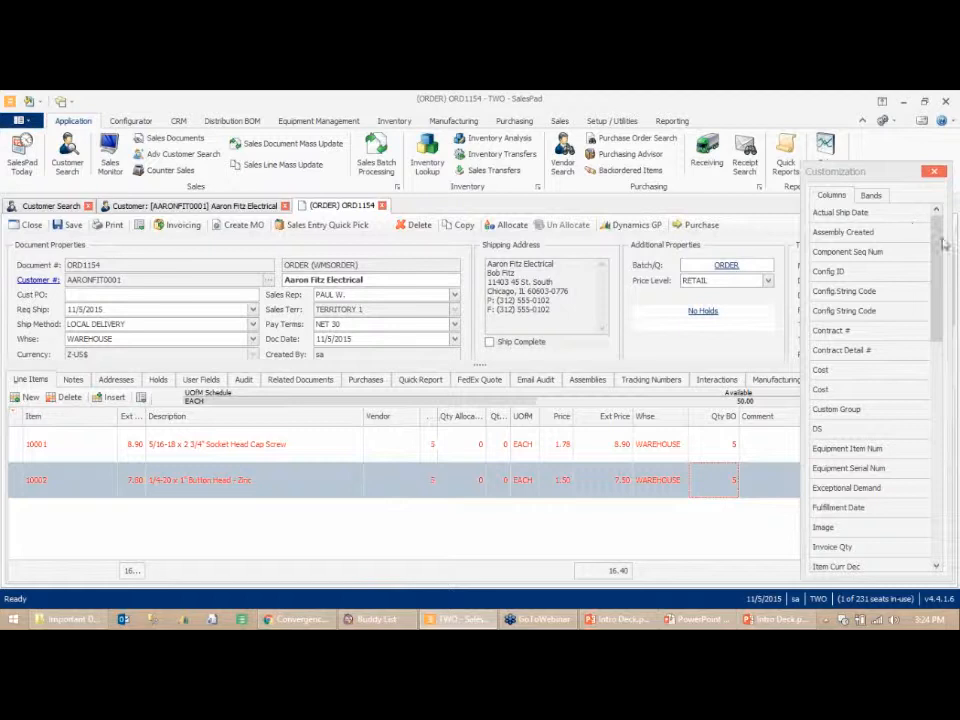
{"action": "scroll", "coordinate": [940, 272], "scroll_direction": "down", "scroll_amount": 3}
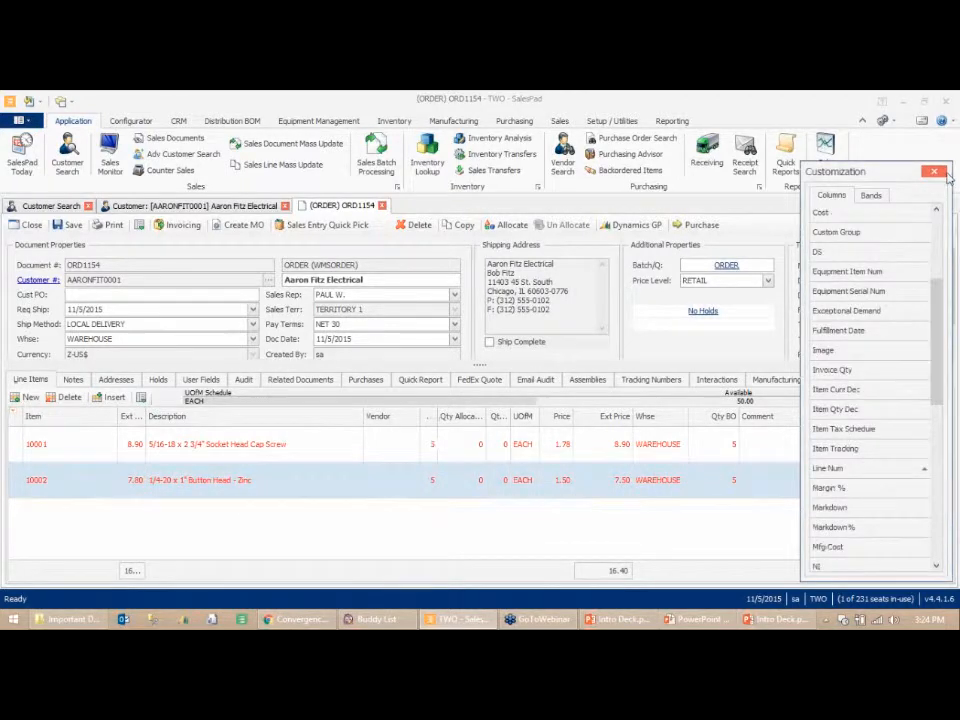
{"action": "left_click", "coordinate": [933, 171]}
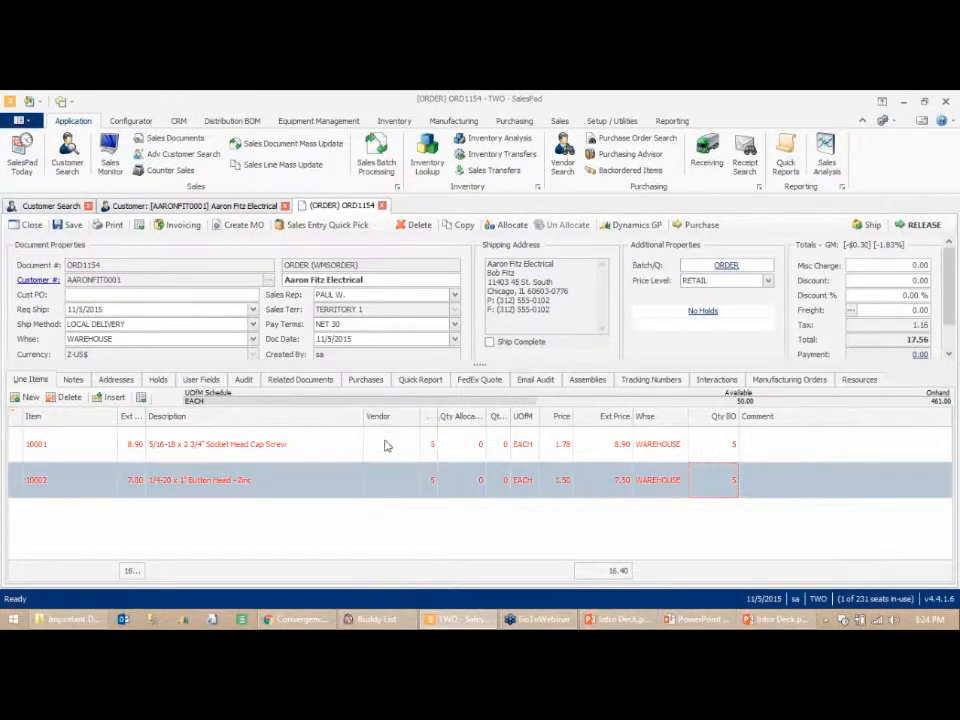
- Assign vendor AMERICAN0001 to item 10001 and ADVANCED0001 to item 10002, then save the order
{"action": "left_click", "coordinate": [392, 444]}
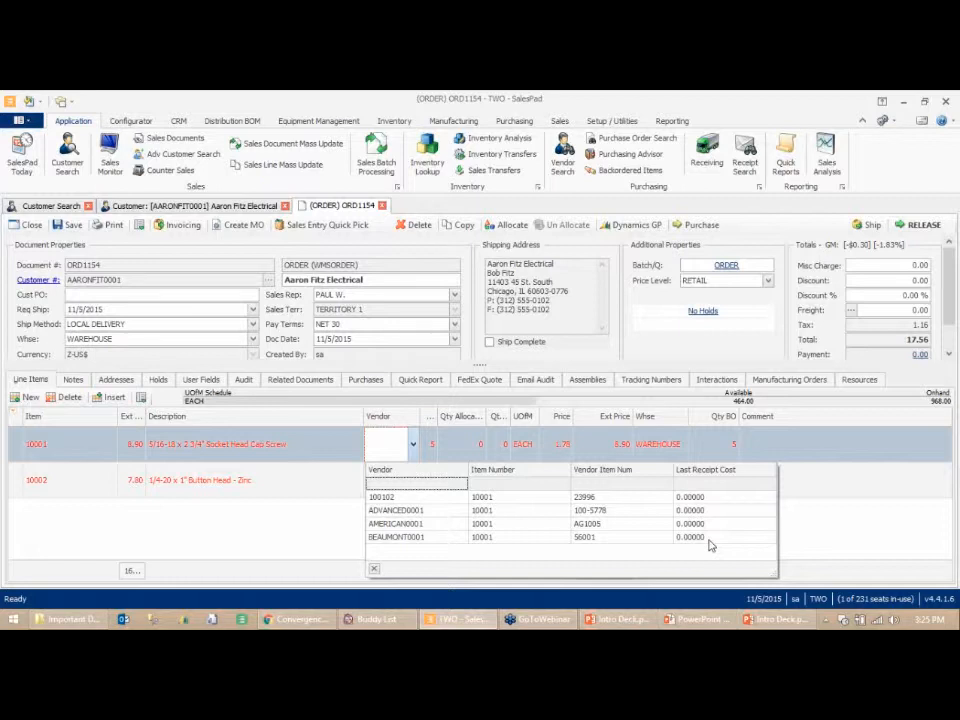
{"action": "left_click", "coordinate": [408, 528]}
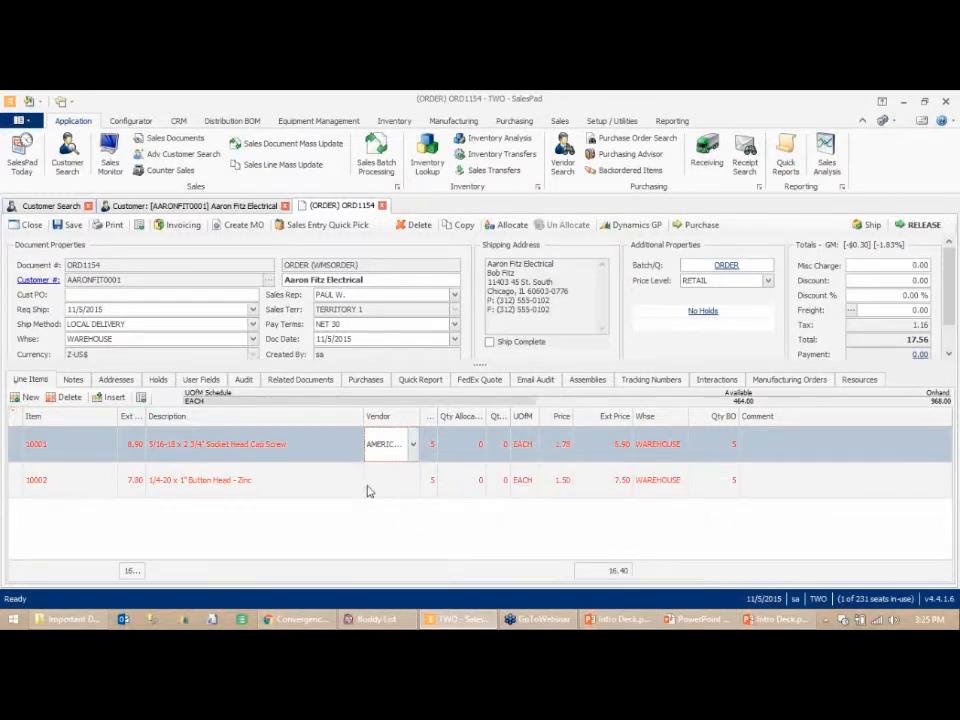
{"action": "left_click", "coordinate": [410, 482]}
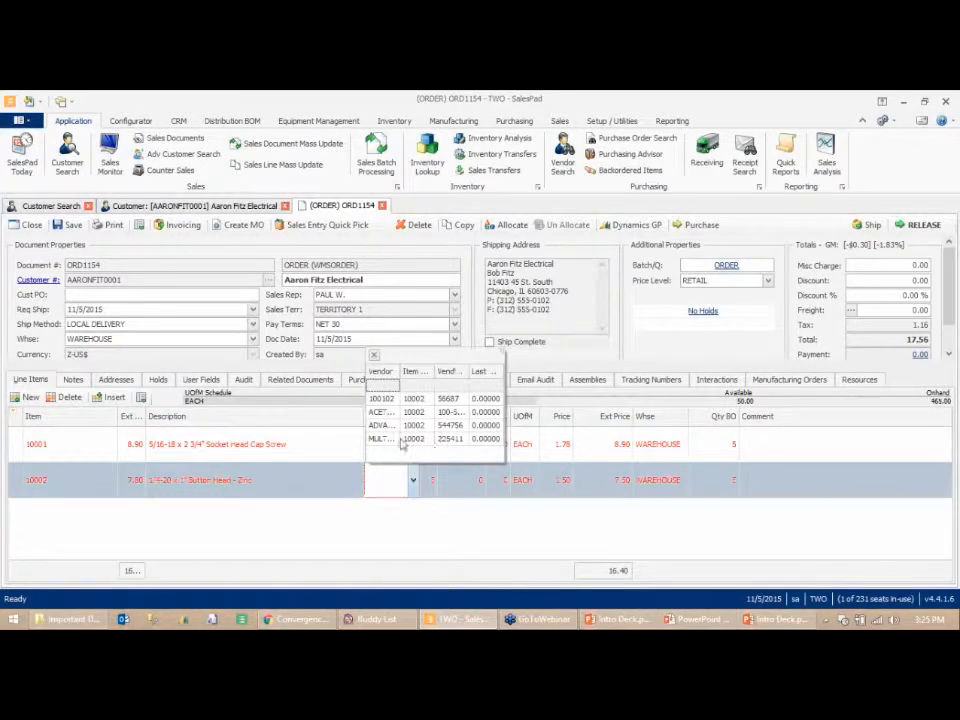
{"action": "left_click", "coordinate": [385, 425]}
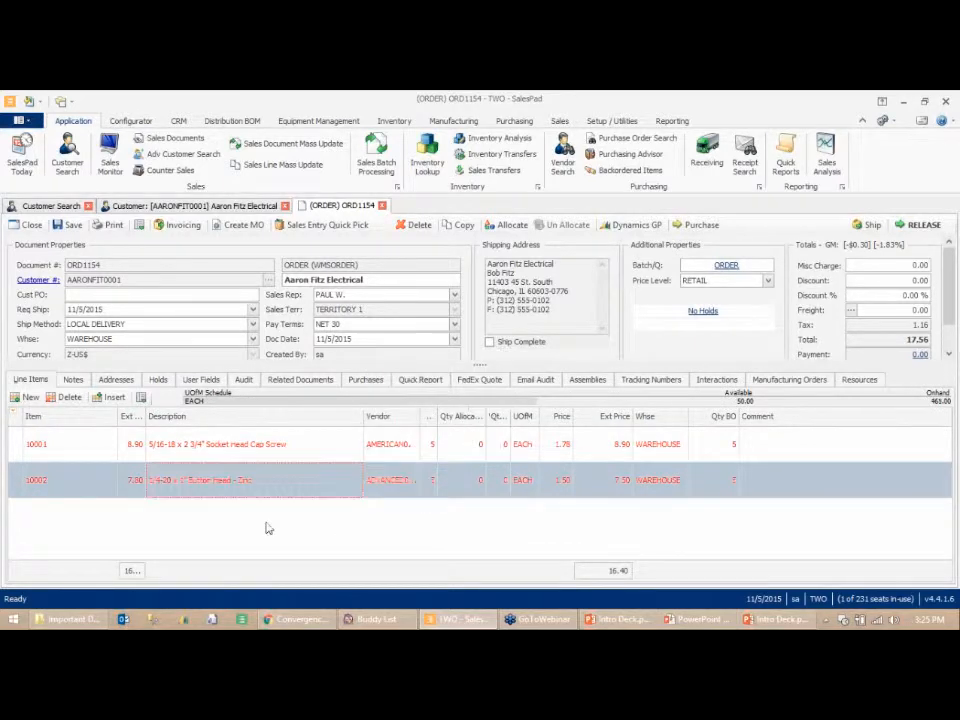
{"action": "mouse_move", "coordinate": [296, 456]}
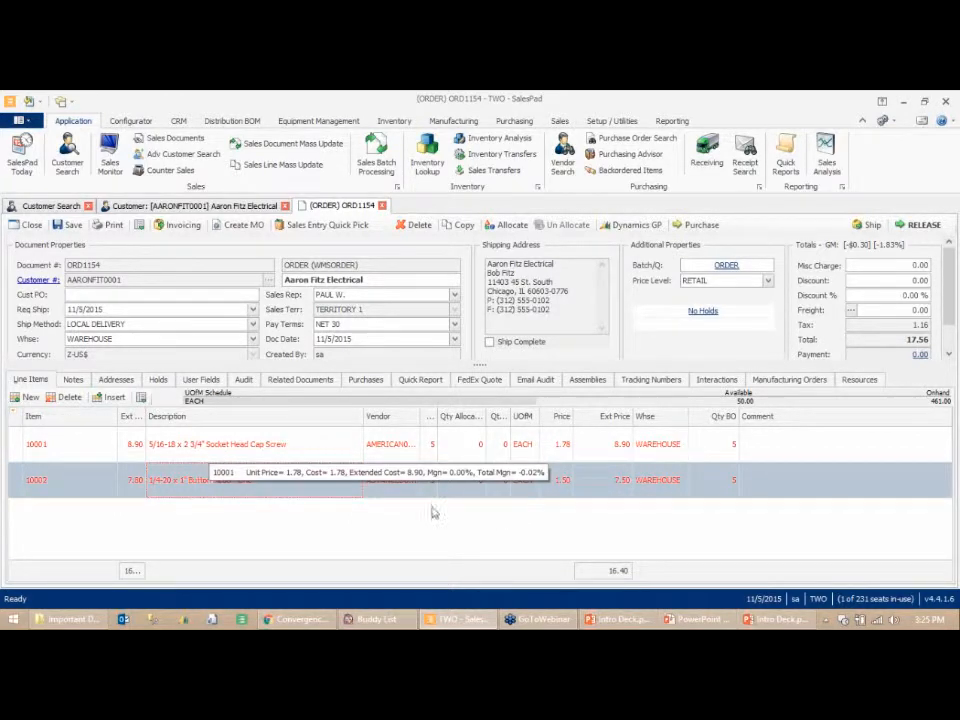
{"action": "left_click", "coordinate": [70, 225]}
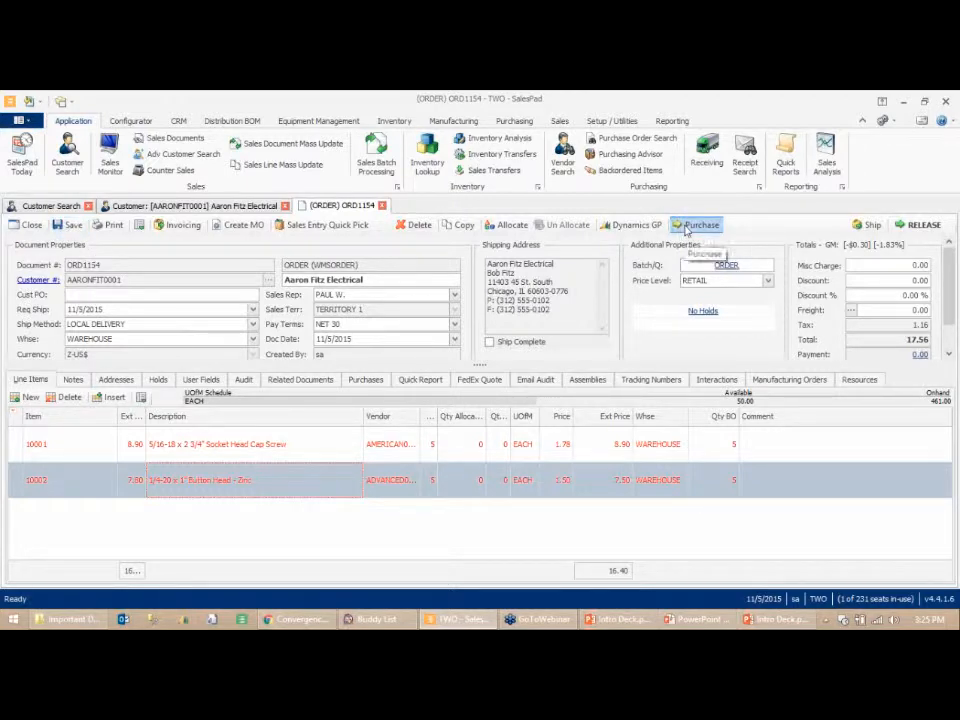
- From the order's purchase plan, create and save a purchase order for item 10002 from Advanced Office Systems
{"action": "left_click", "coordinate": [698, 226]}
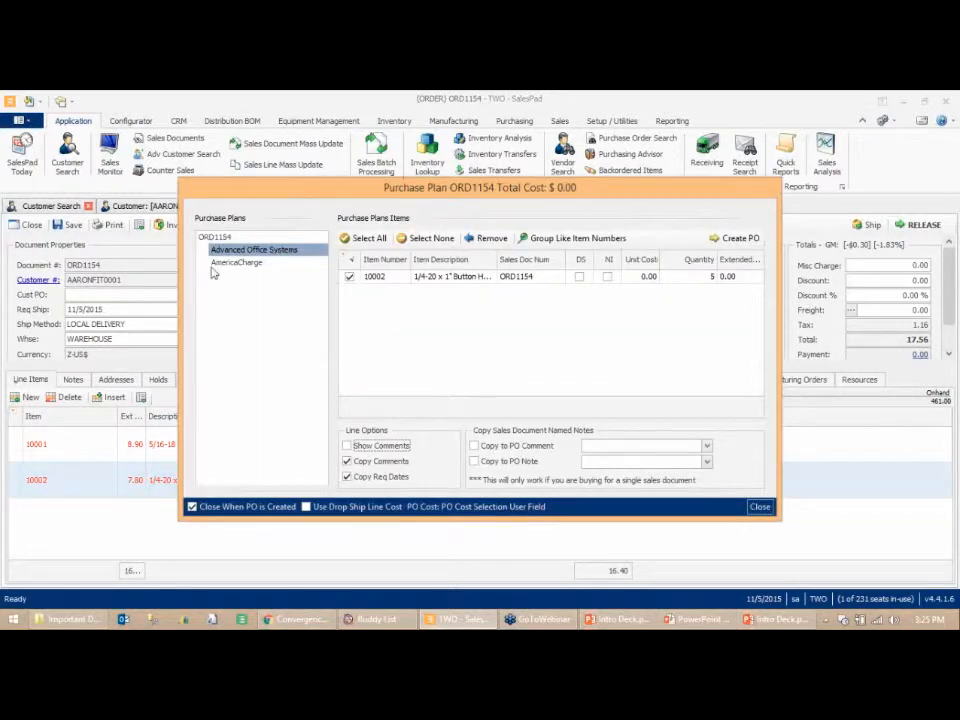
{"action": "left_click", "coordinate": [248, 264]}
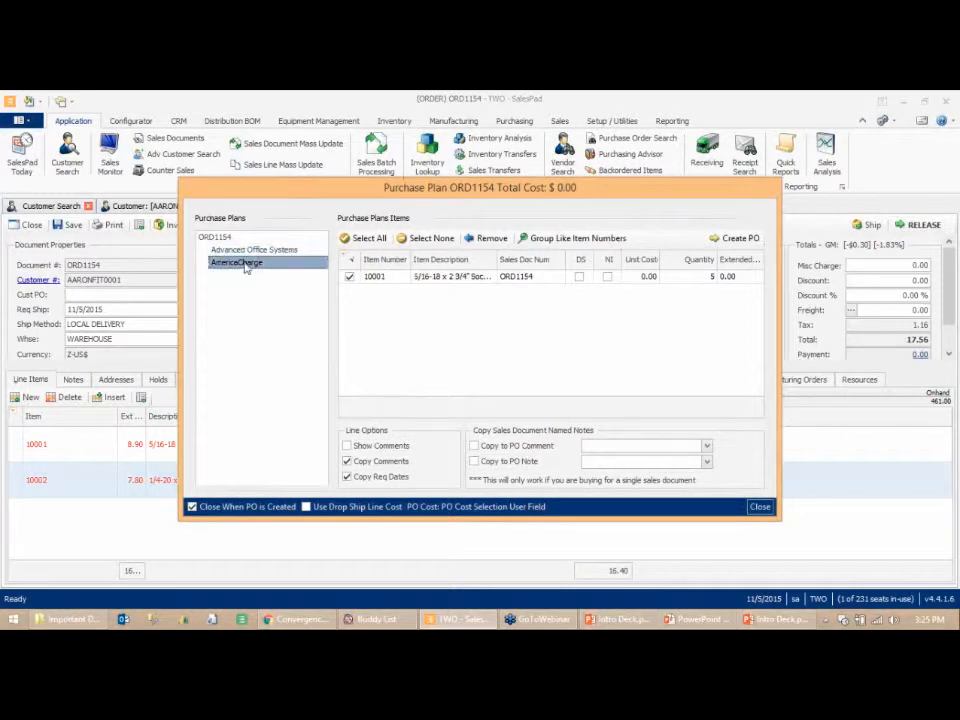
{"action": "left_click", "coordinate": [252, 251]}
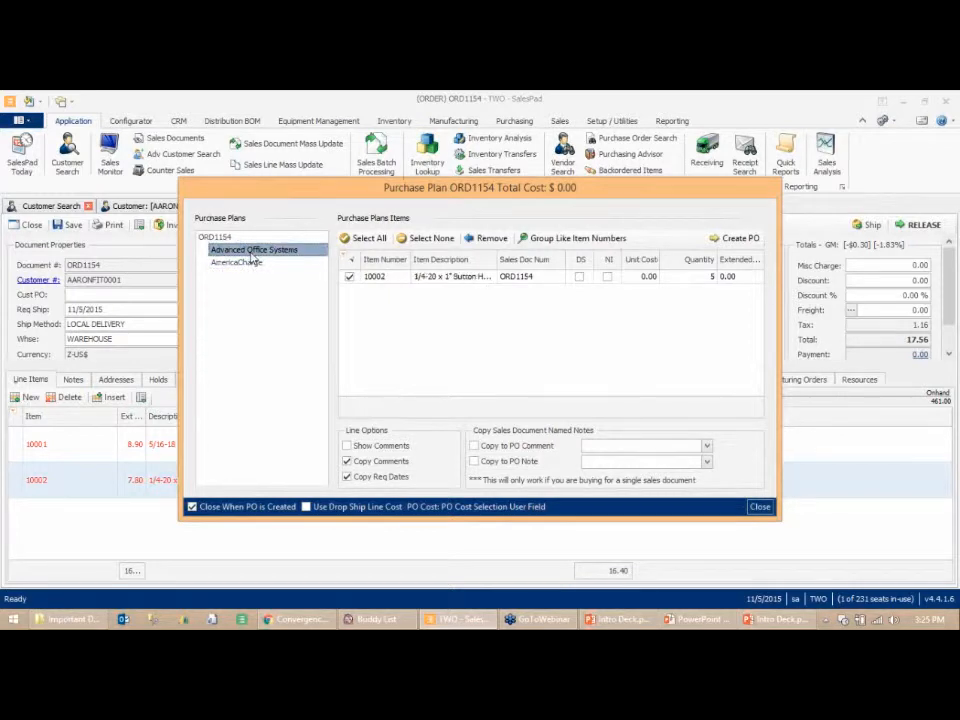
{"action": "left_click", "coordinate": [245, 264]}
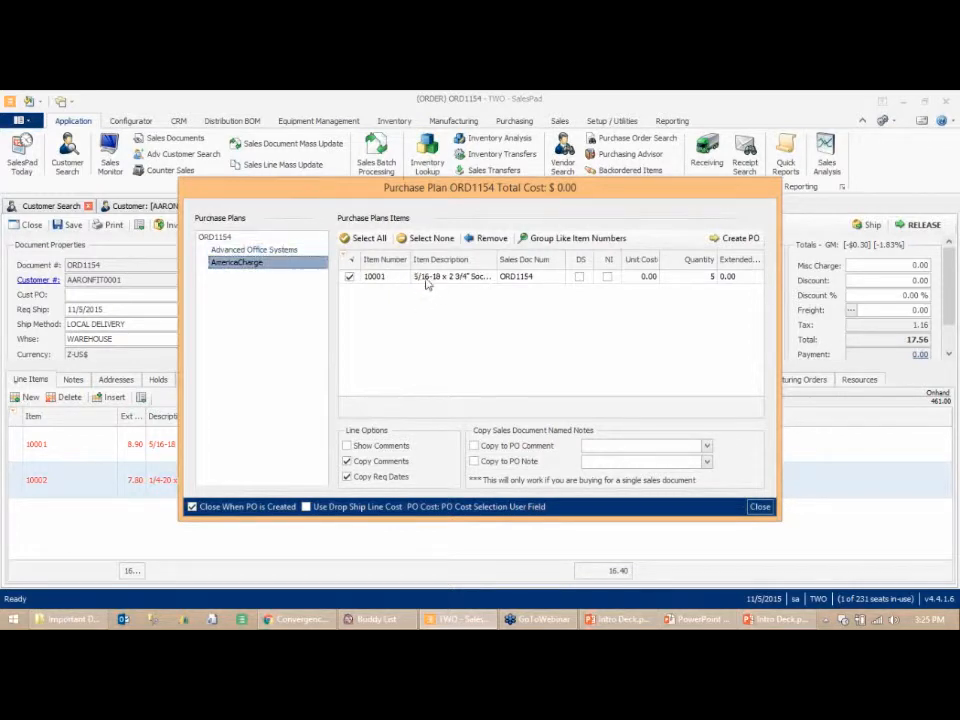
{"action": "left_click", "coordinate": [255, 250]}
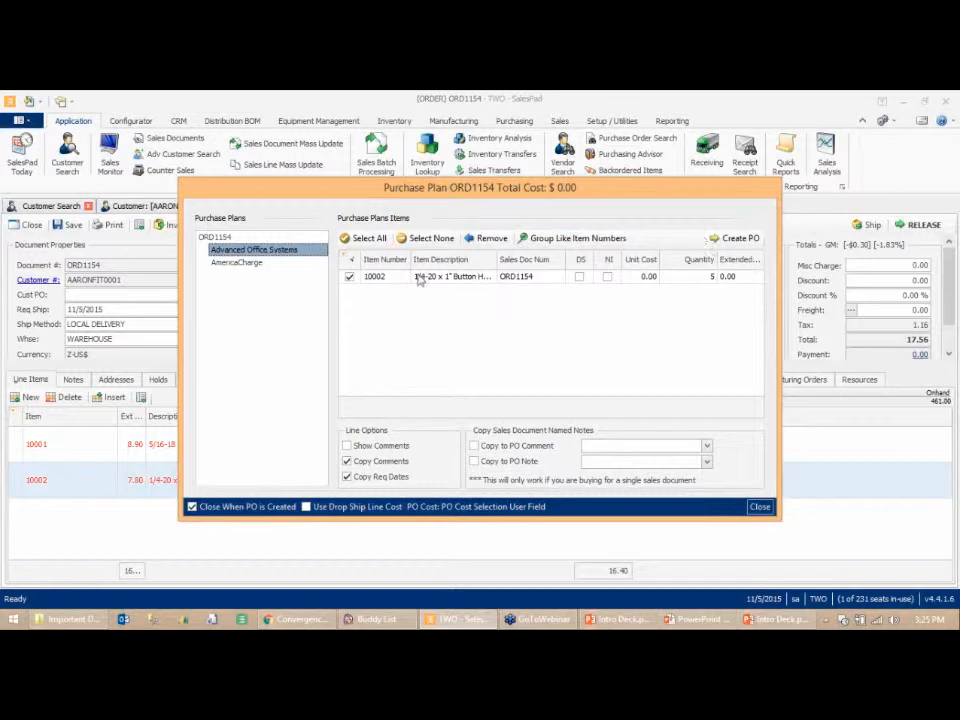
{"action": "left_click", "coordinate": [742, 240]}
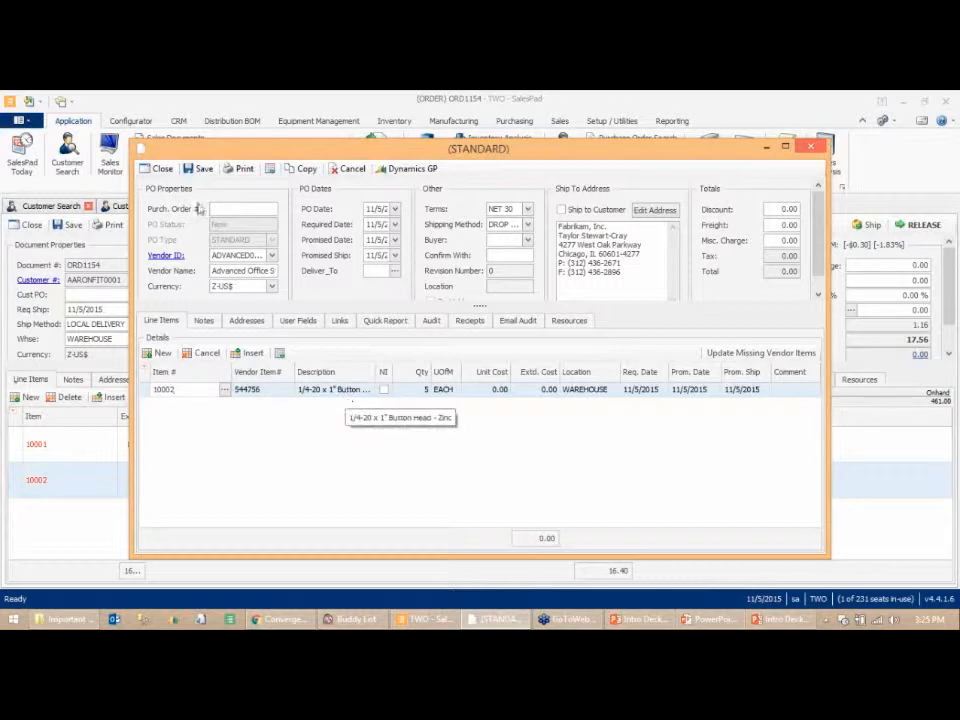
{"action": "left_click", "coordinate": [196, 169]}
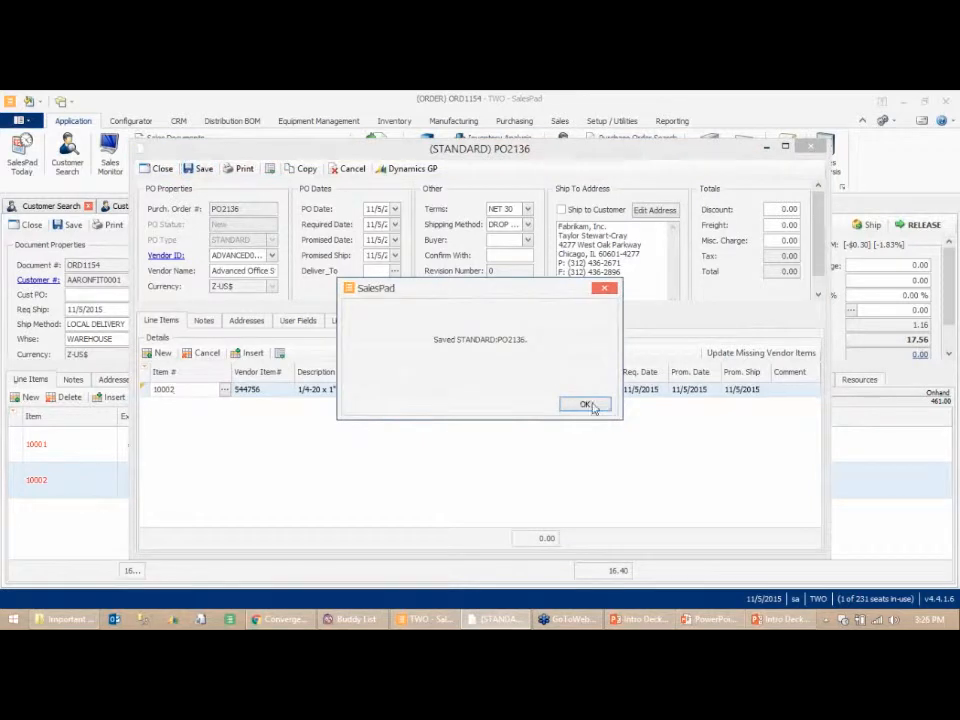
{"action": "left_click", "coordinate": [588, 405]}
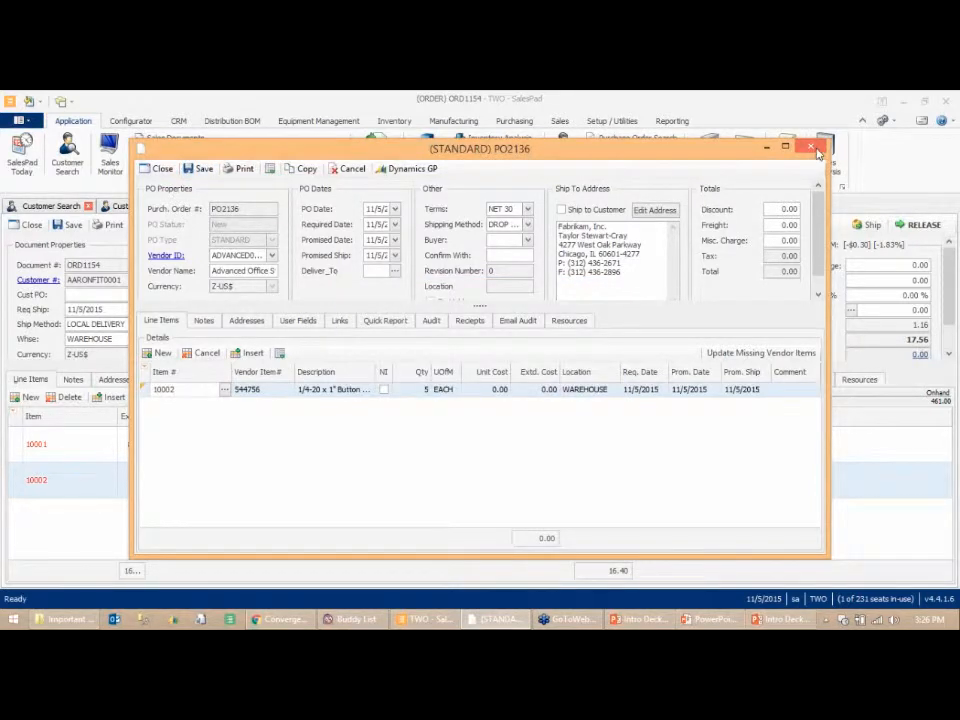
{"action": "left_click", "coordinate": [814, 149]}
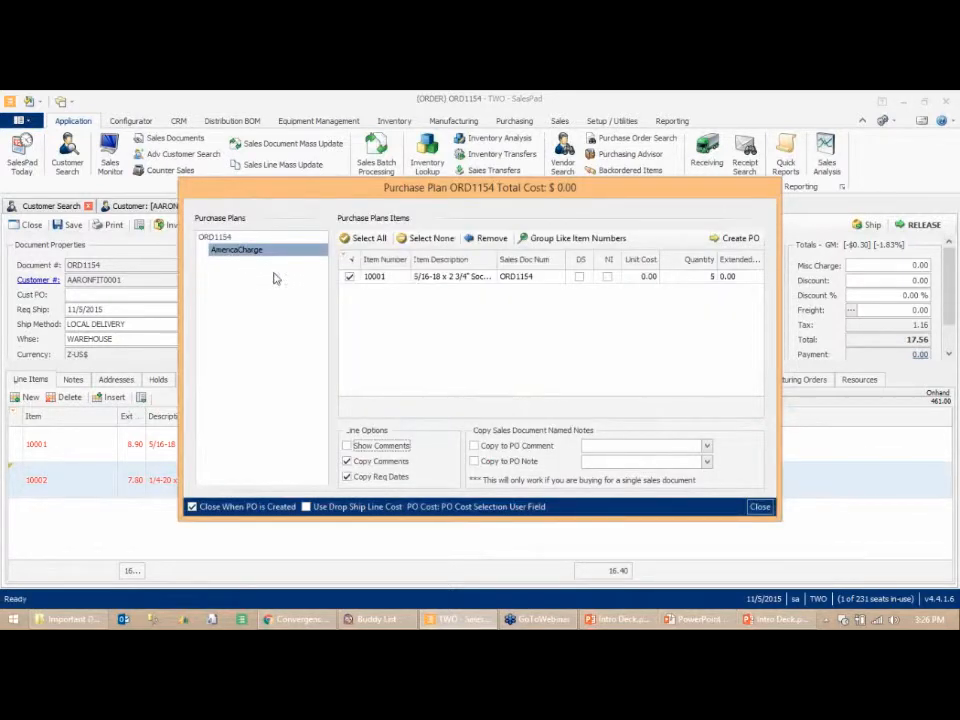
- From the purchase plan, create and save a purchase order for item 10001 from AmericaCharge, then close it
{"action": "left_click", "coordinate": [745, 240]}
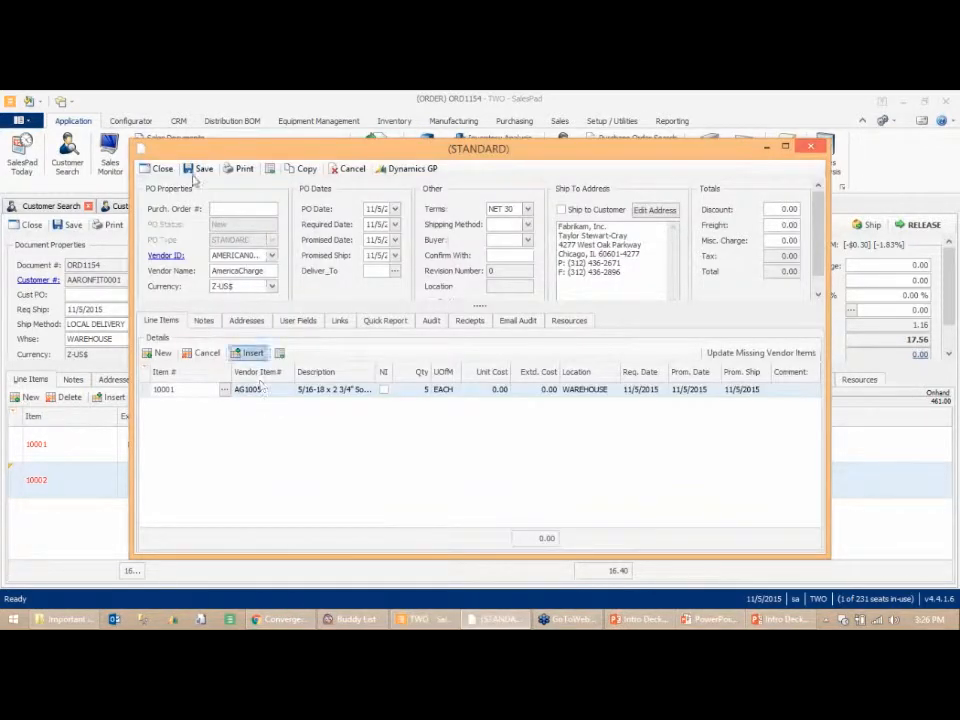
{"action": "left_click", "coordinate": [191, 171]}
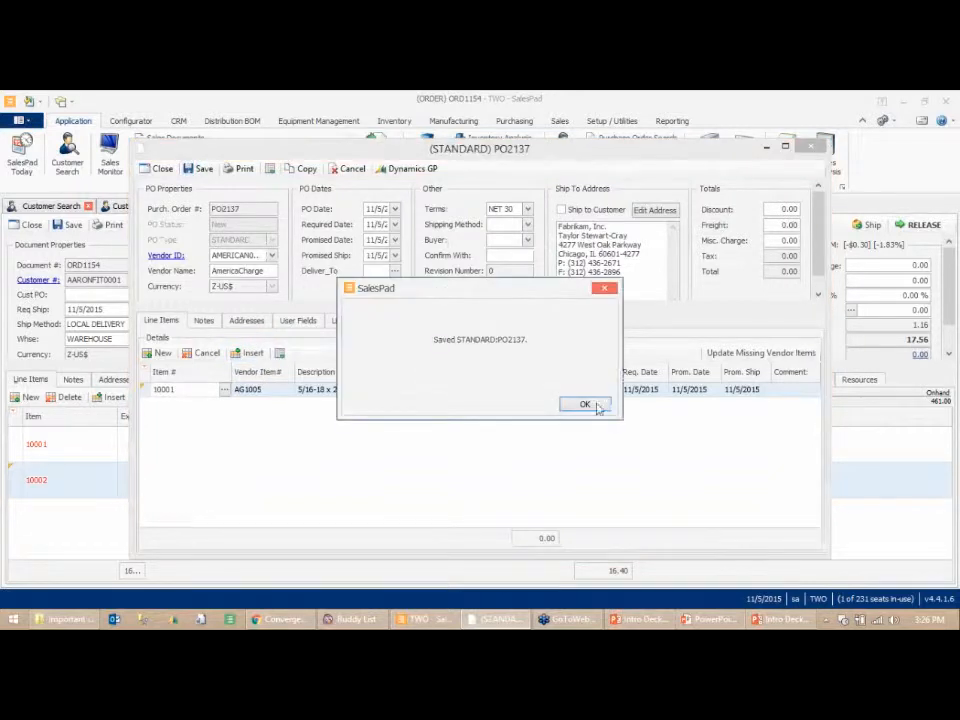
{"action": "left_click", "coordinate": [596, 404]}
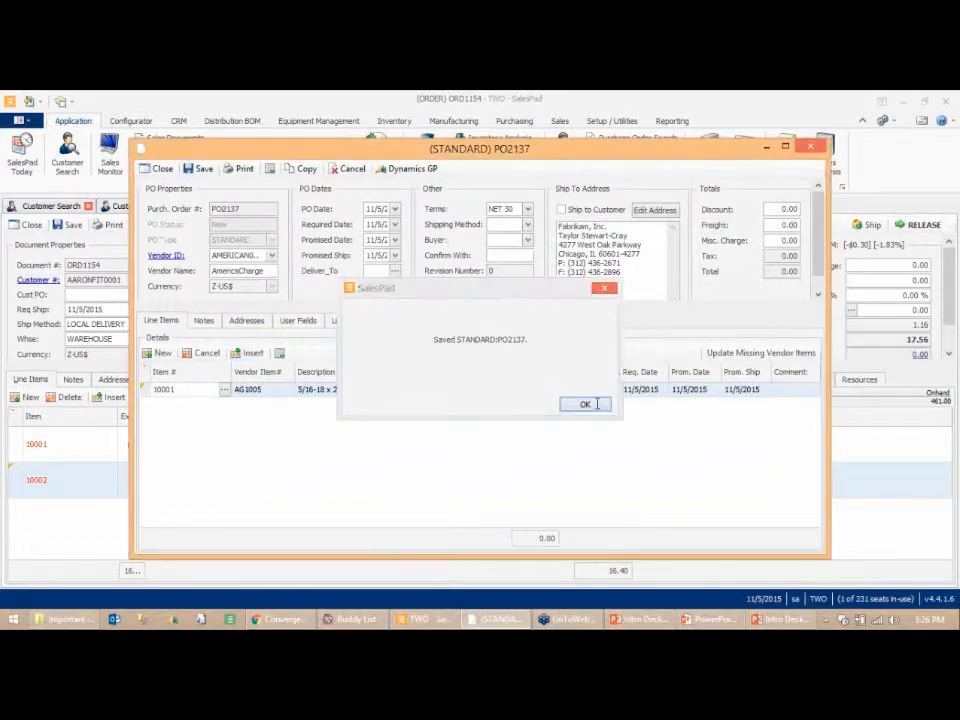
{"action": "left_click", "coordinate": [810, 148]}
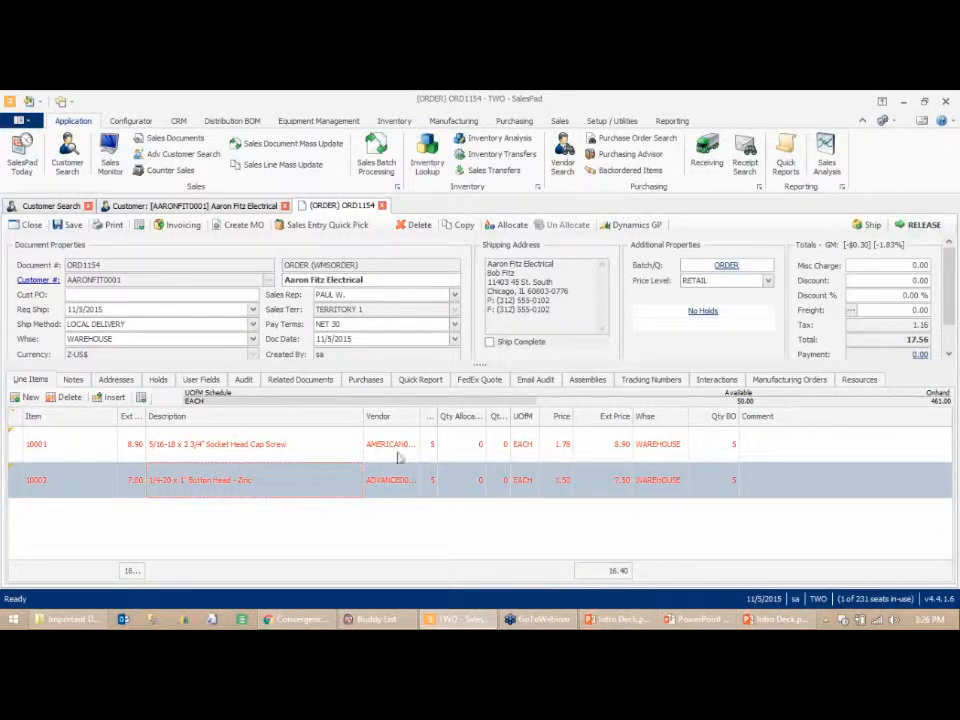
- Review the purchase orders linked to the sales order, expanding PO2136 and PO2137
{"action": "mouse_move", "coordinate": [398, 457]}
{"action": "left_click", "coordinate": [366, 381]}
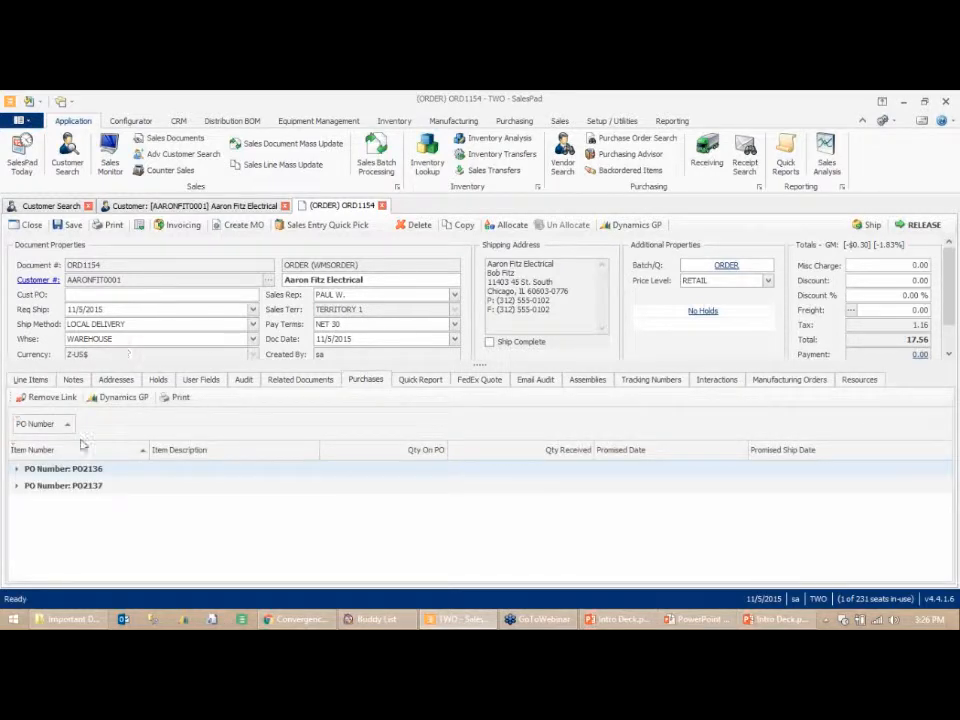
{"action": "left_click", "coordinate": [16, 470]}
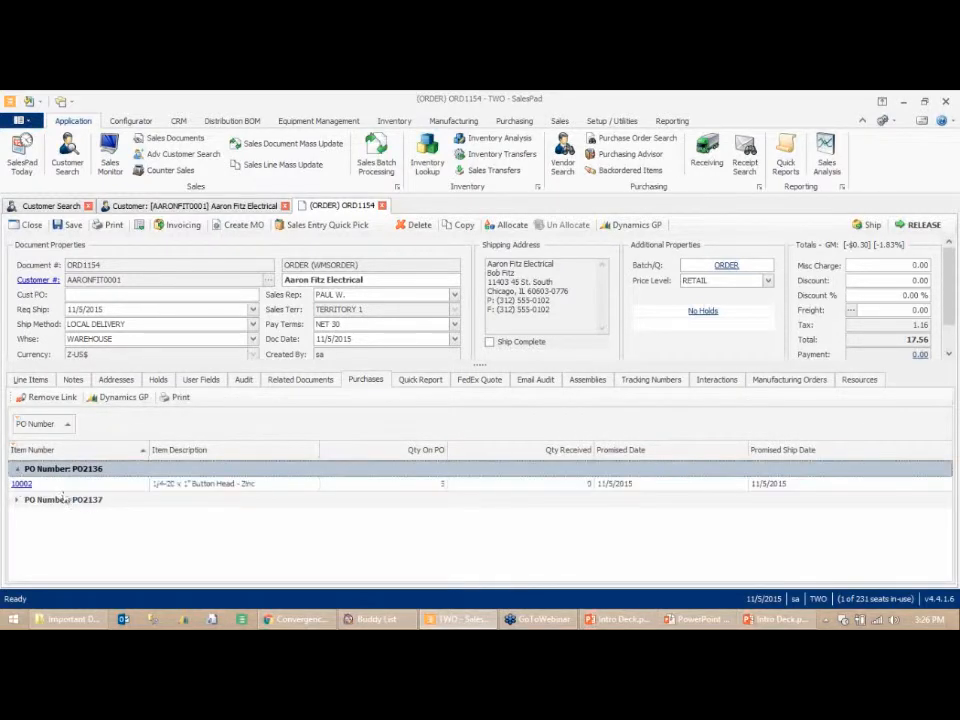
{"action": "left_click", "coordinate": [18, 500]}
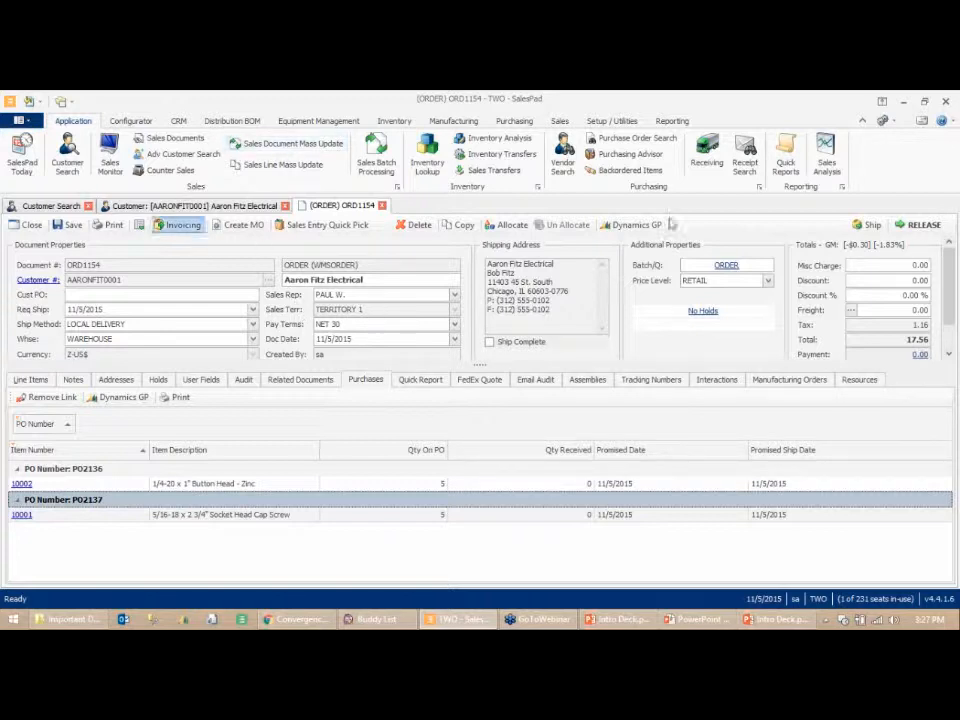
- Close the order and open vendor AMERICAN0001 from Vendor Search, filtering vendor IDs starting with Ame
{"action": "left_click", "coordinate": [382, 205]}
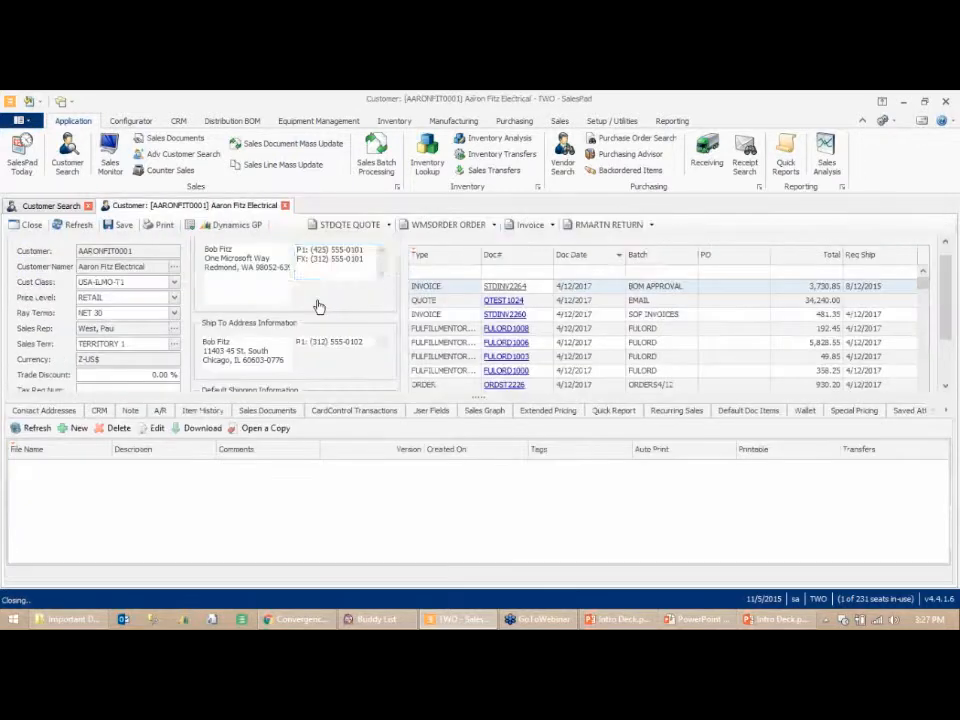
{"action": "left_click", "coordinate": [562, 158]}
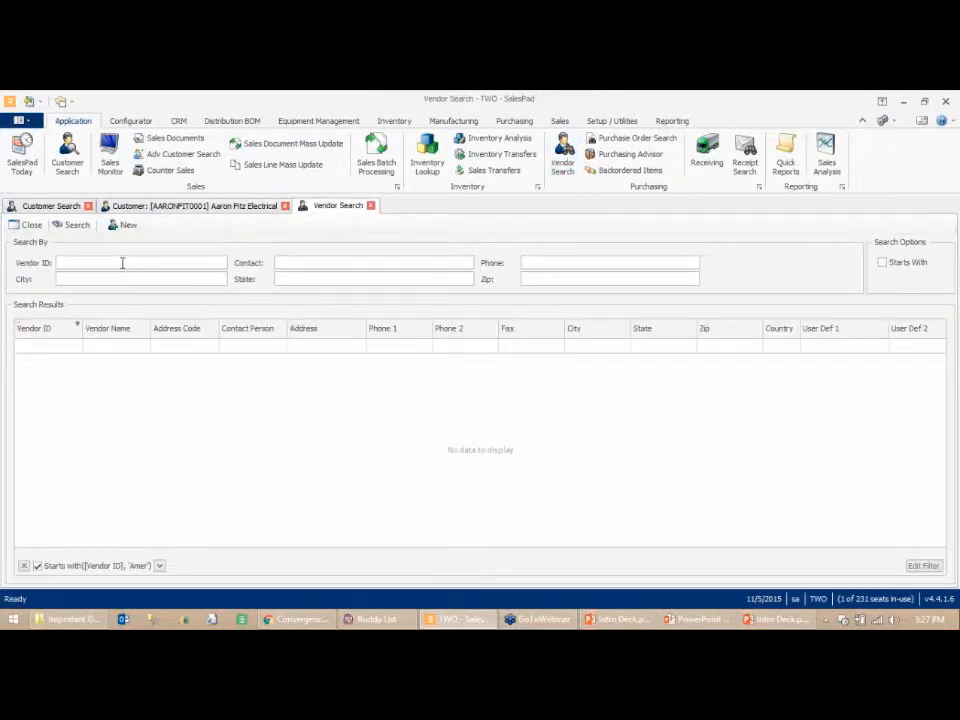
{"action": "left_click", "coordinate": [23, 566]}
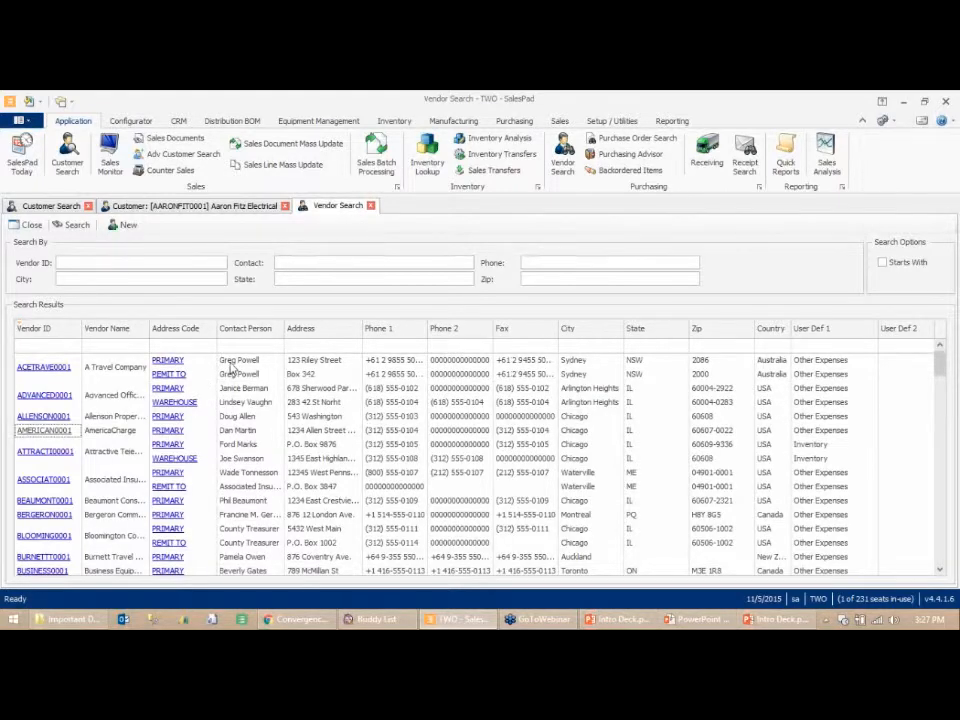
{"action": "left_click", "coordinate": [80, 264]}
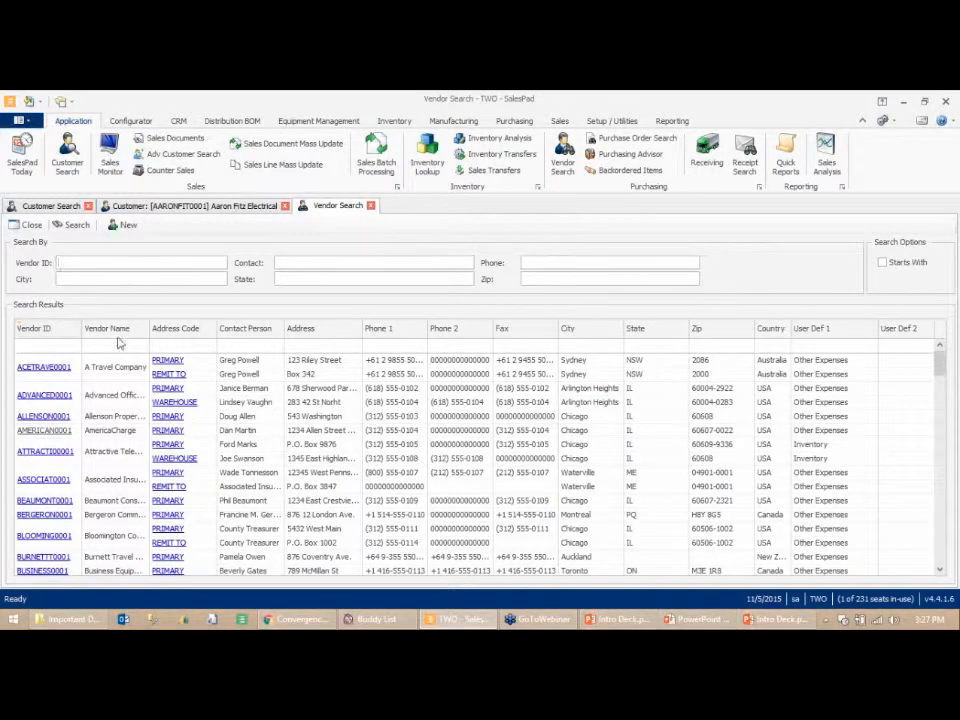
{"action": "left_click", "coordinate": [40, 345]}
{"action": "type", "text": "Ame"}
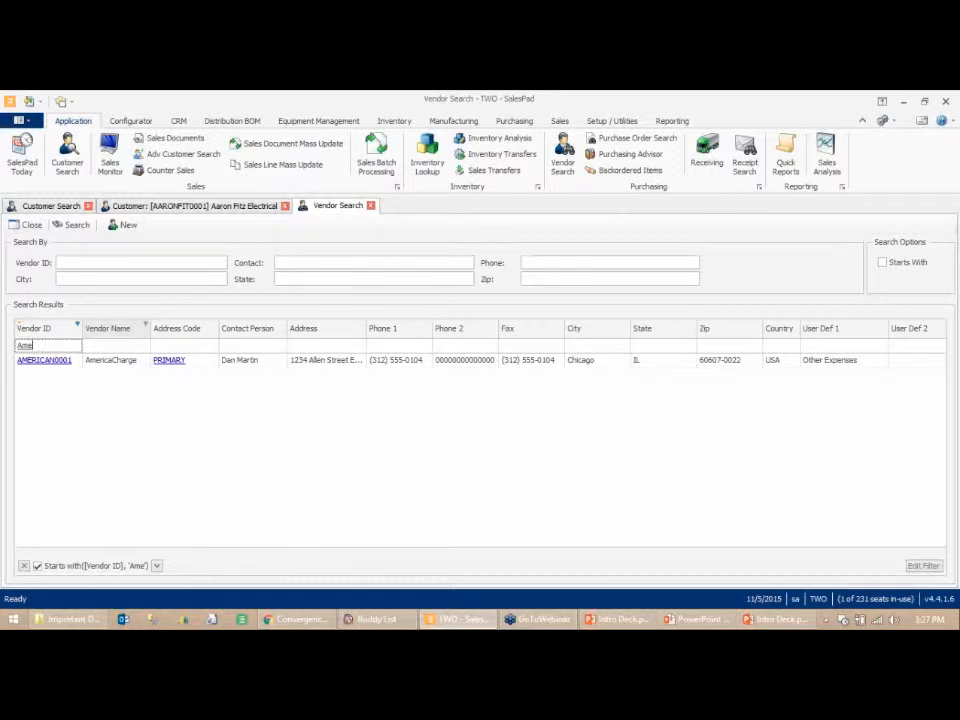
{"action": "left_click", "coordinate": [44, 360]}
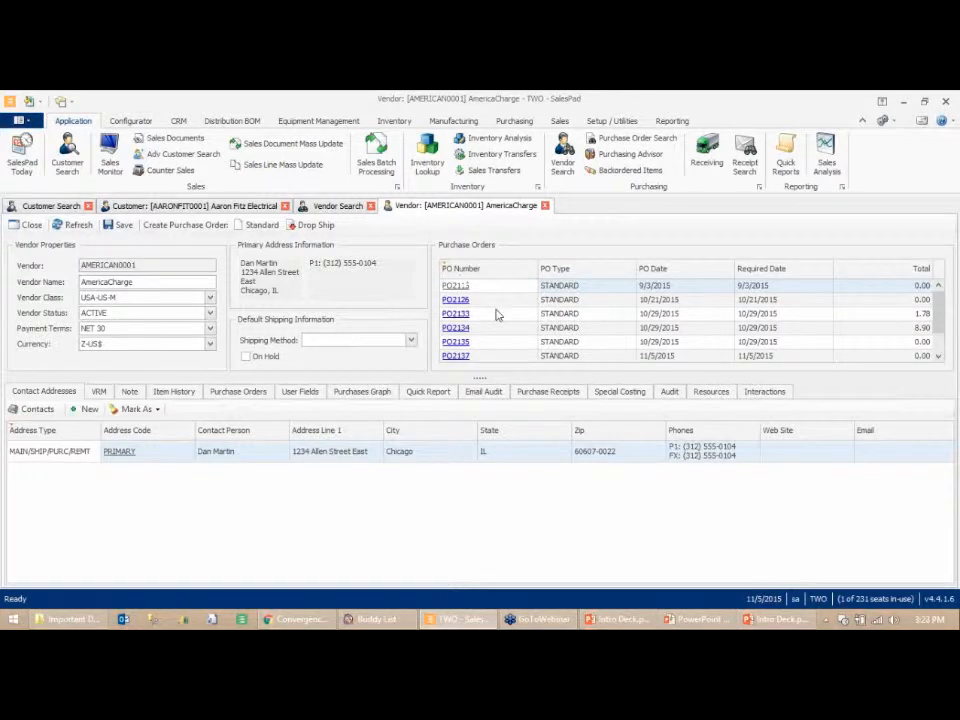
- Show the auto filter row on the vendor's purchase orders grid
{"action": "scroll", "coordinate": [945, 323], "scroll_direction": "down", "scroll_amount": 1}
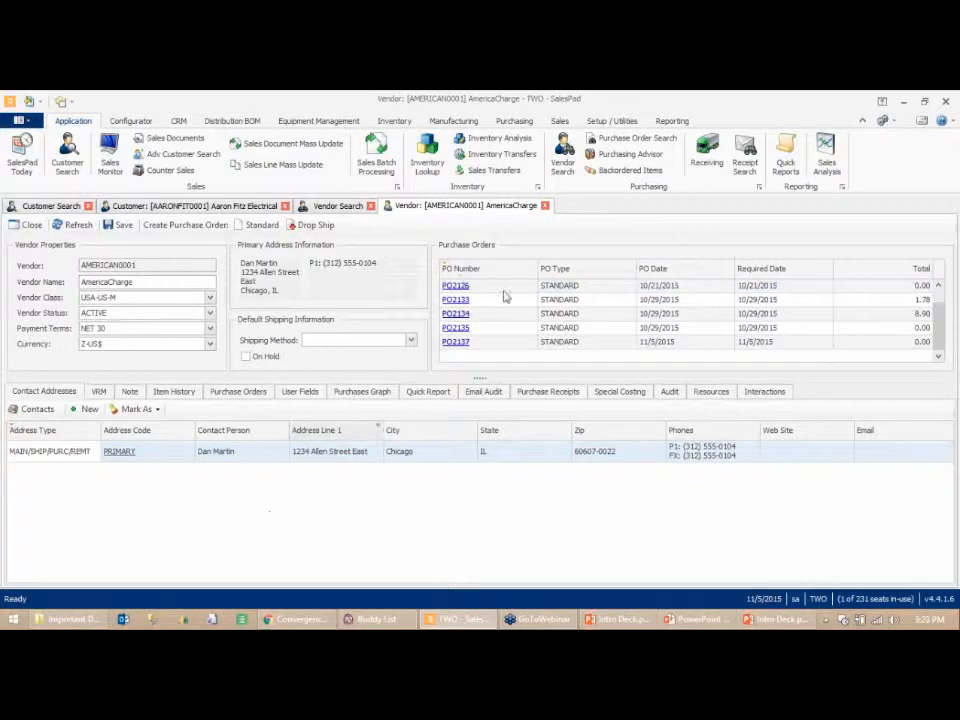
{"action": "right_click", "coordinate": [527, 274]}
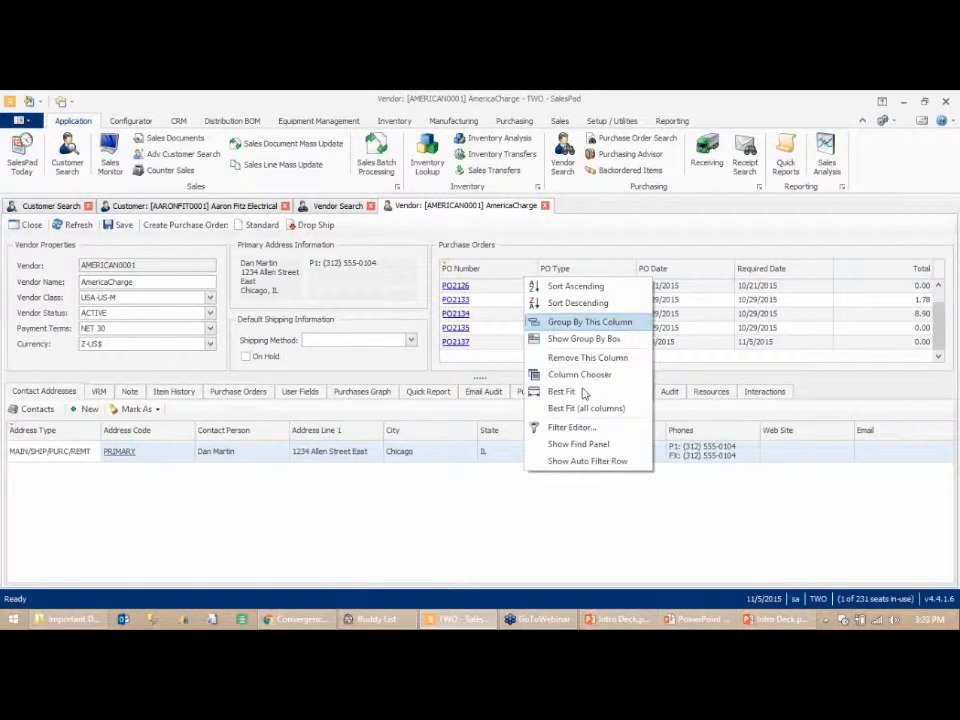
{"action": "left_click", "coordinate": [590, 462]}
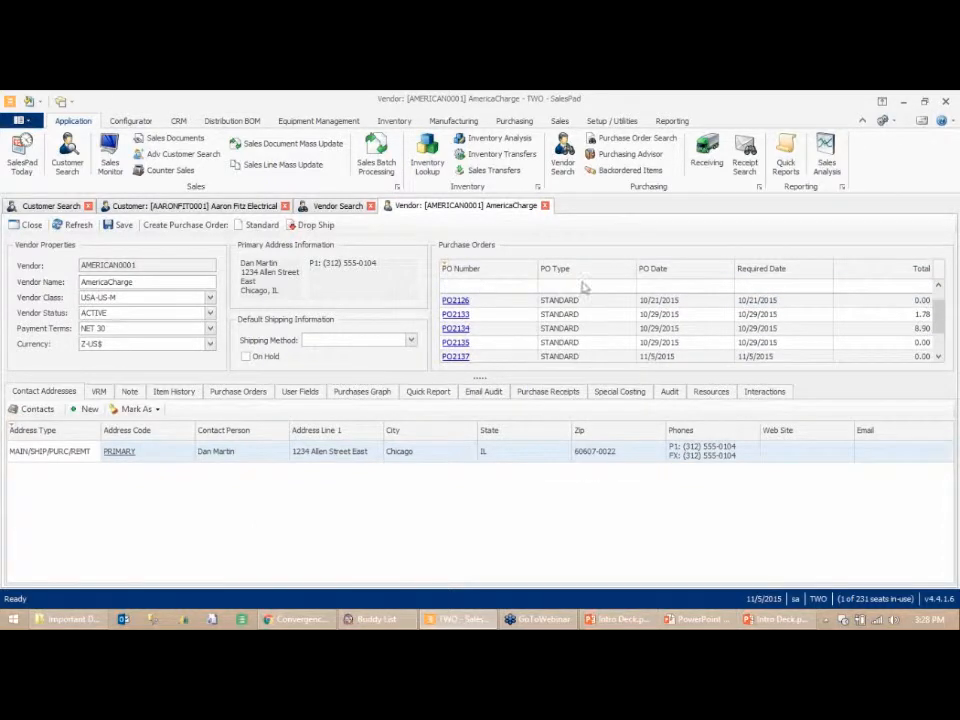
{"action": "left_click", "coordinate": [688, 286]}
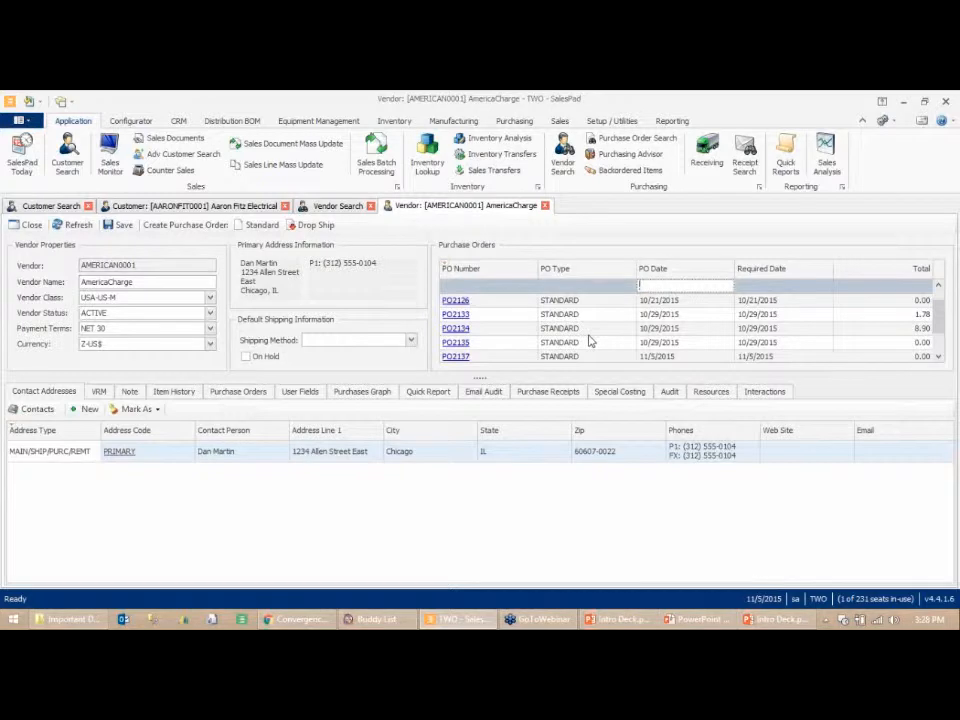
{"action": "left_click", "coordinate": [308, 519]}
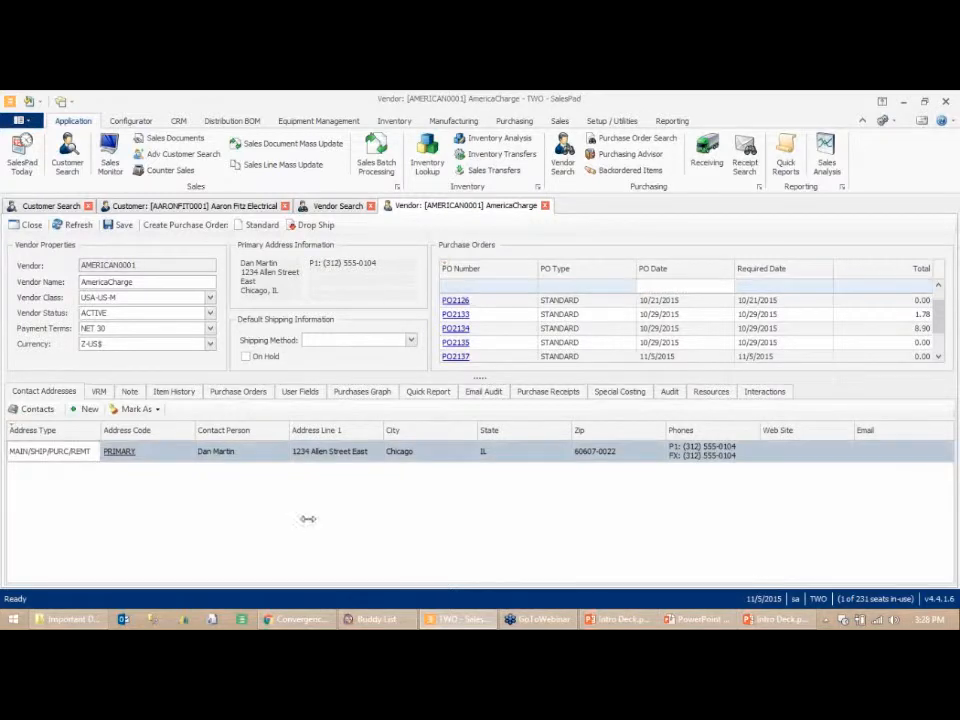
- Browse the vendor record's sections, including VRM notes, item history, purchase orders and resources
{"action": "left_click", "coordinate": [99, 391]}
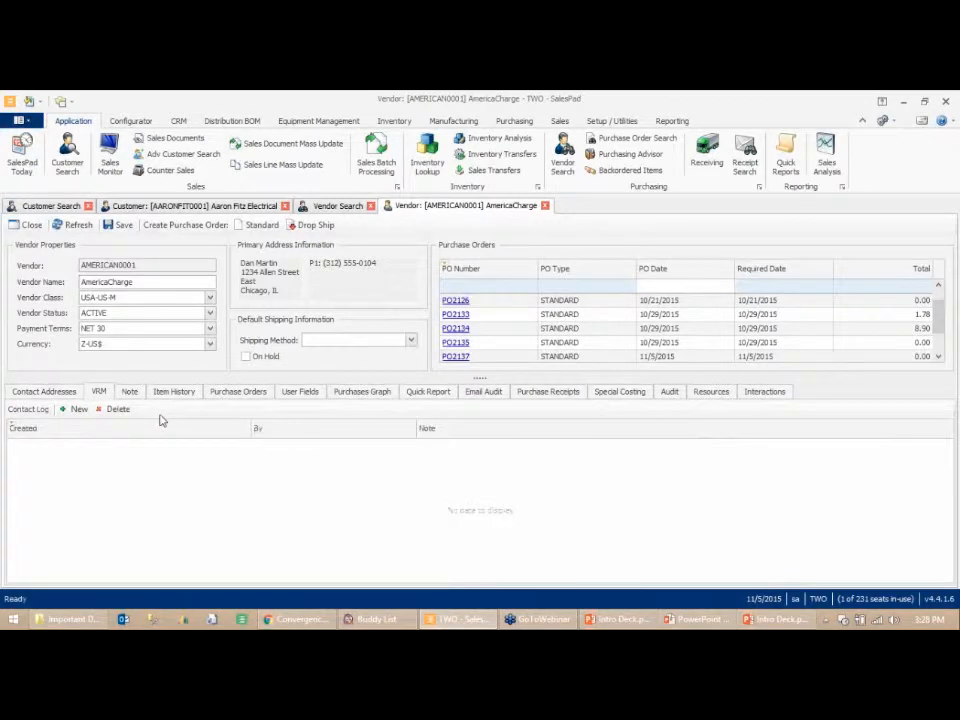
{"action": "left_click", "coordinate": [76, 409]}
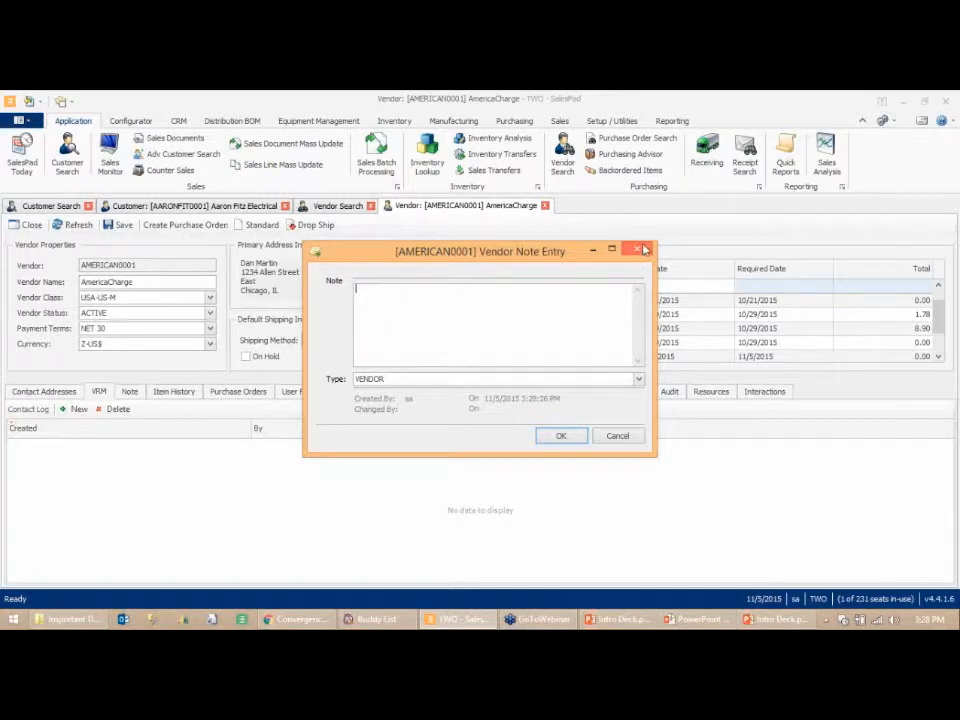
{"action": "key", "text": "Escape"}
{"action": "left_click", "coordinate": [240, 392]}
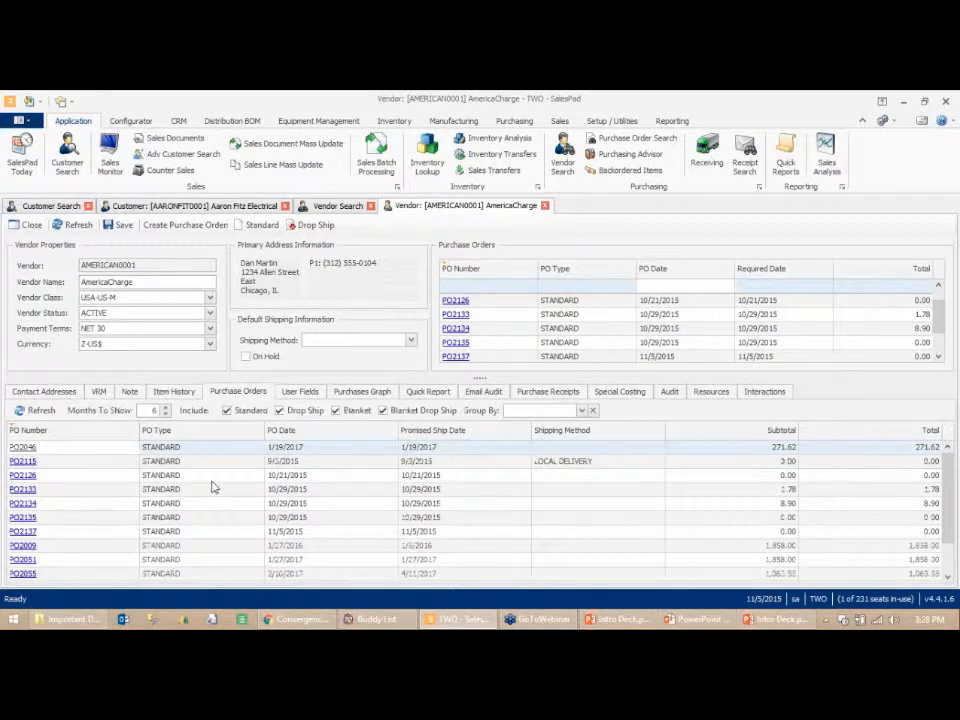
{"action": "left_click", "coordinate": [176, 392]}
{"action": "left_click", "coordinate": [247, 393]}
{"action": "left_click", "coordinate": [711, 391]}
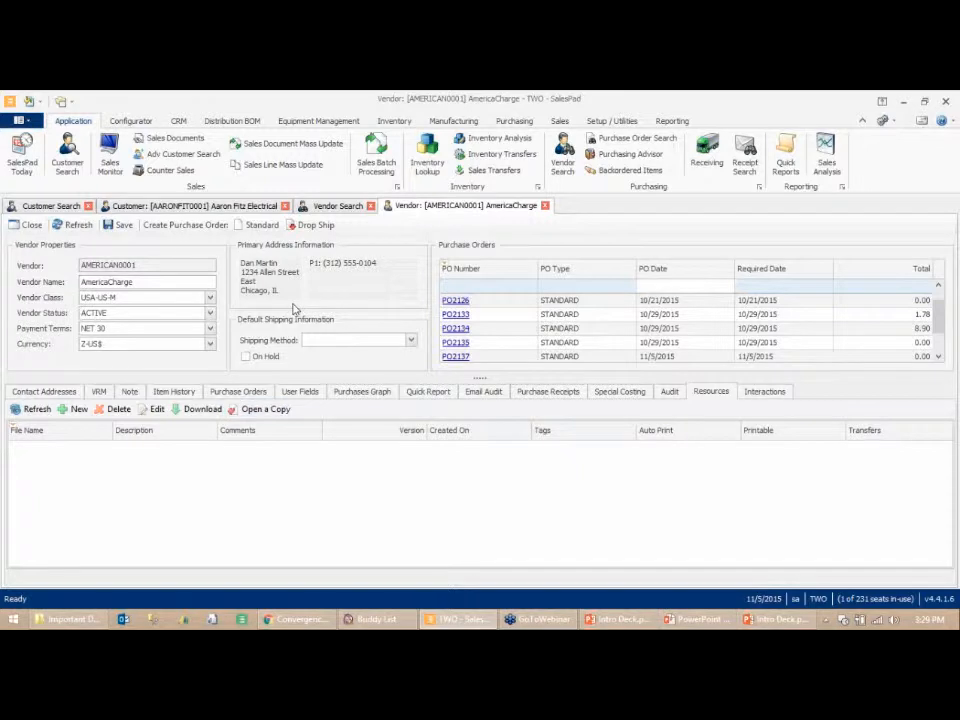
{"action": "left_click", "coordinate": [44, 391]}
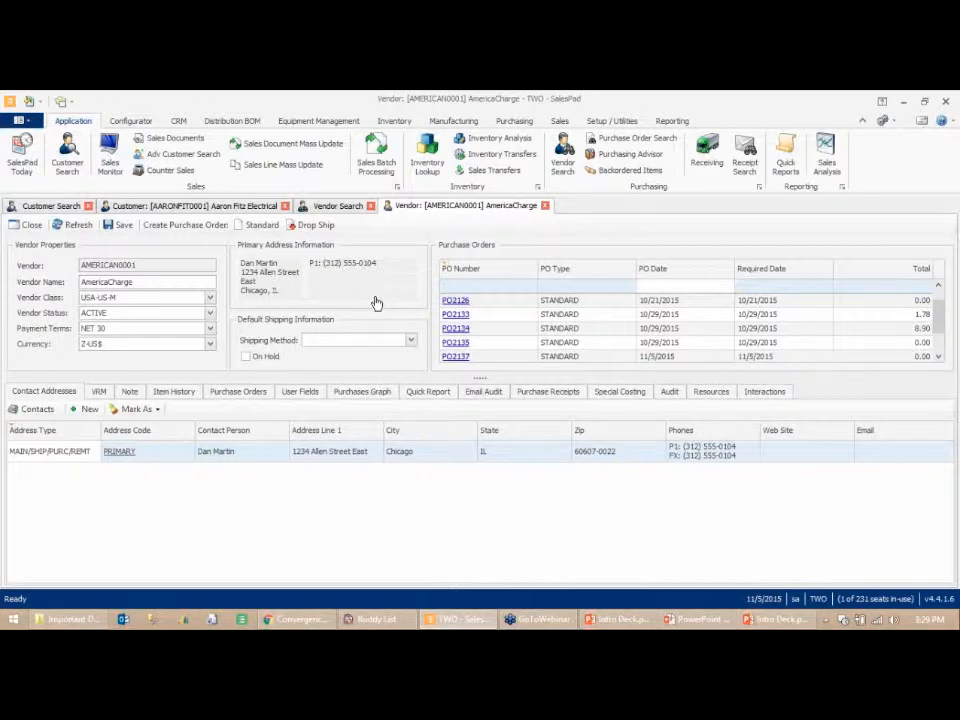
- Start a new standard purchase order for the vendor and add item 10001 as its first line
{"action": "left_click", "coordinate": [253, 226]}
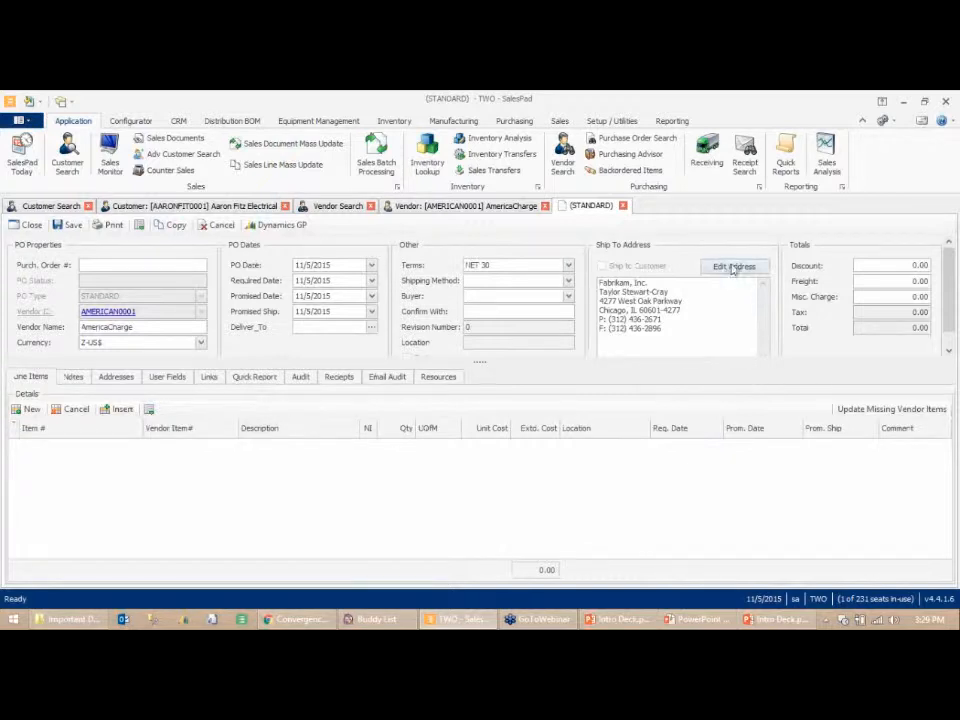
{"action": "double_click", "coordinate": [674, 336]}
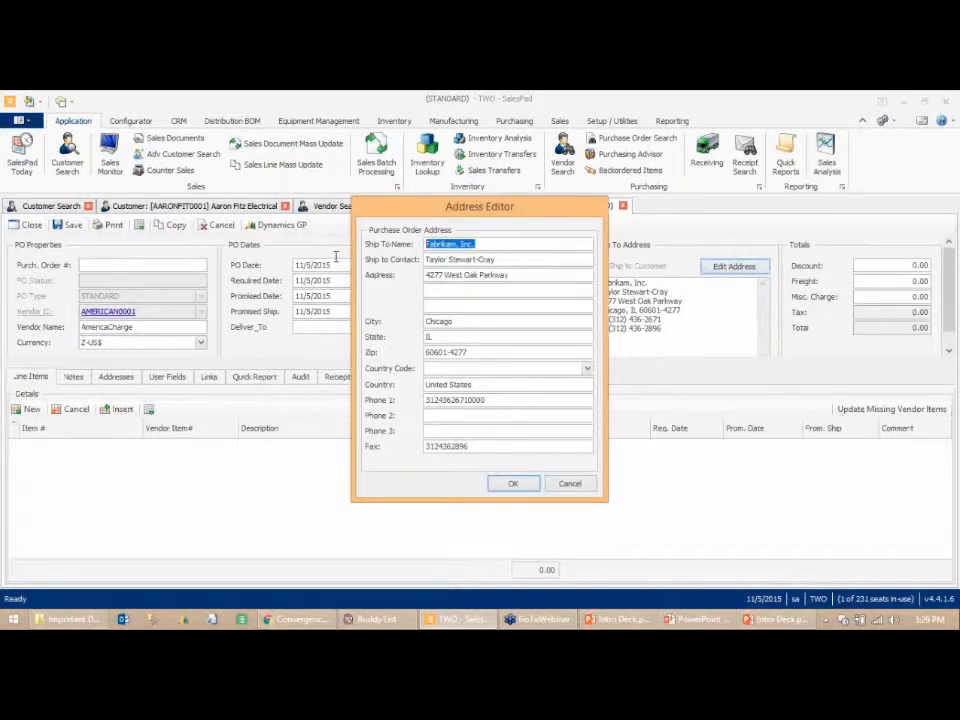
{"action": "left_click", "coordinate": [570, 484]}
{"action": "left_click", "coordinate": [80, 447]}
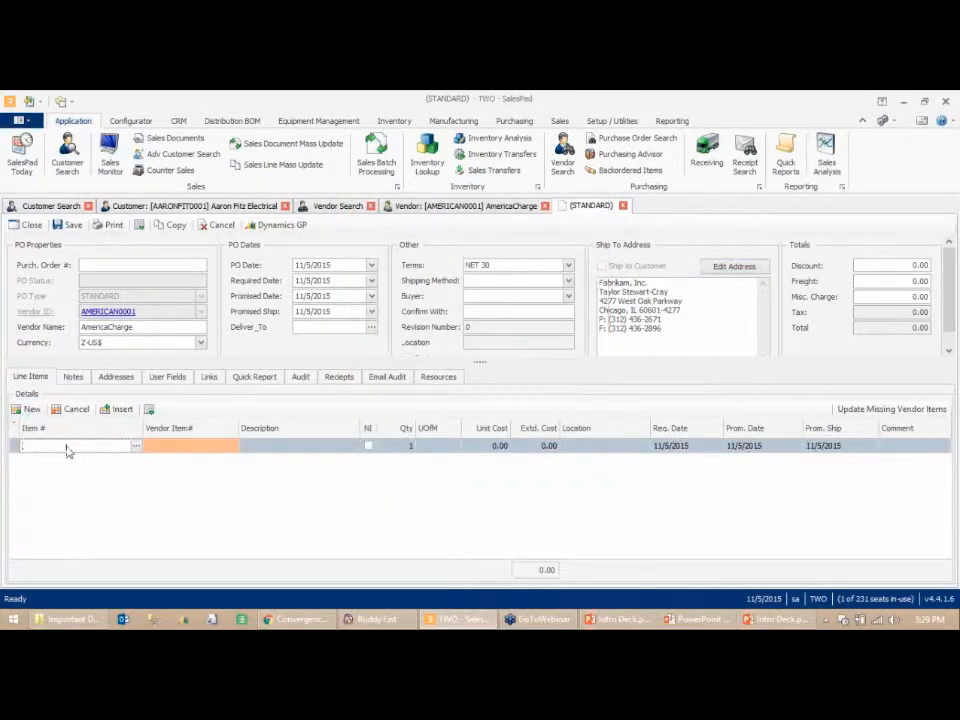
{"action": "type", "text": "A"}
{"action": "key", "text": "BackSpace"}
{"action": "type", "text": "10001"}
{"action": "key", "text": "Tab"}
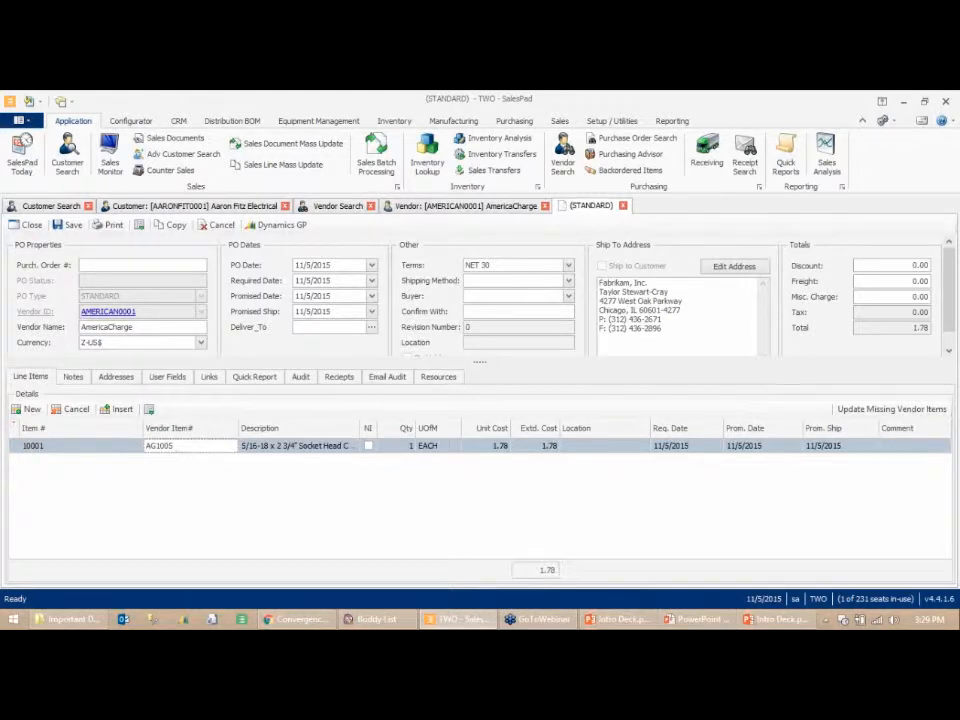
- Set the line's location to WAREHOUSE and save the purchase order
{"action": "left_click", "coordinate": [642, 447]}
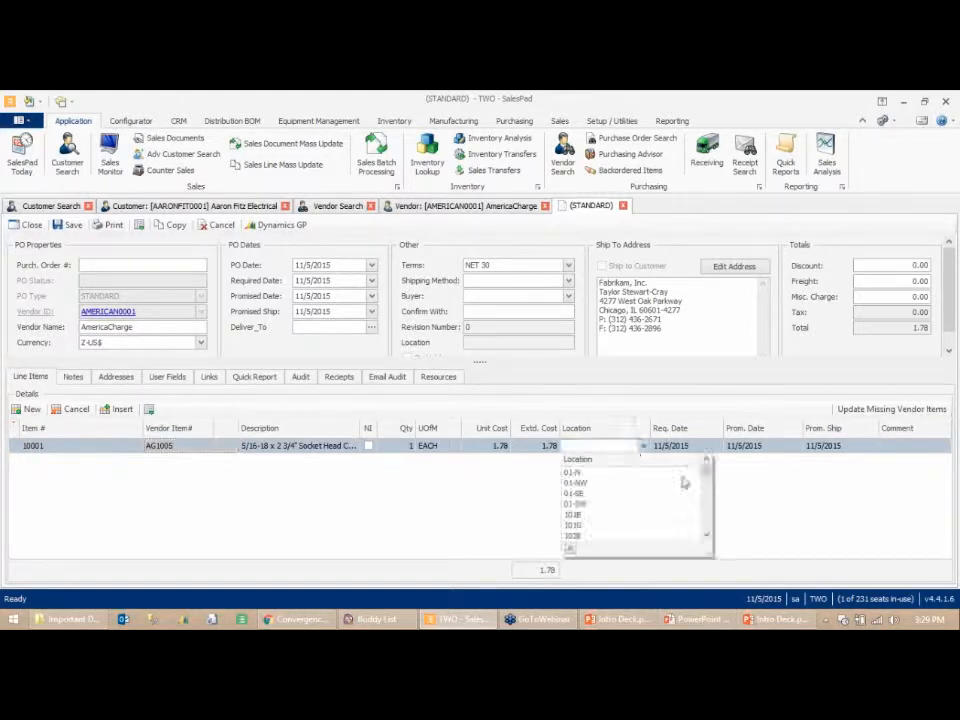
{"action": "left_click_drag", "start_coordinate": [707, 474], "coordinate": [718, 552]}
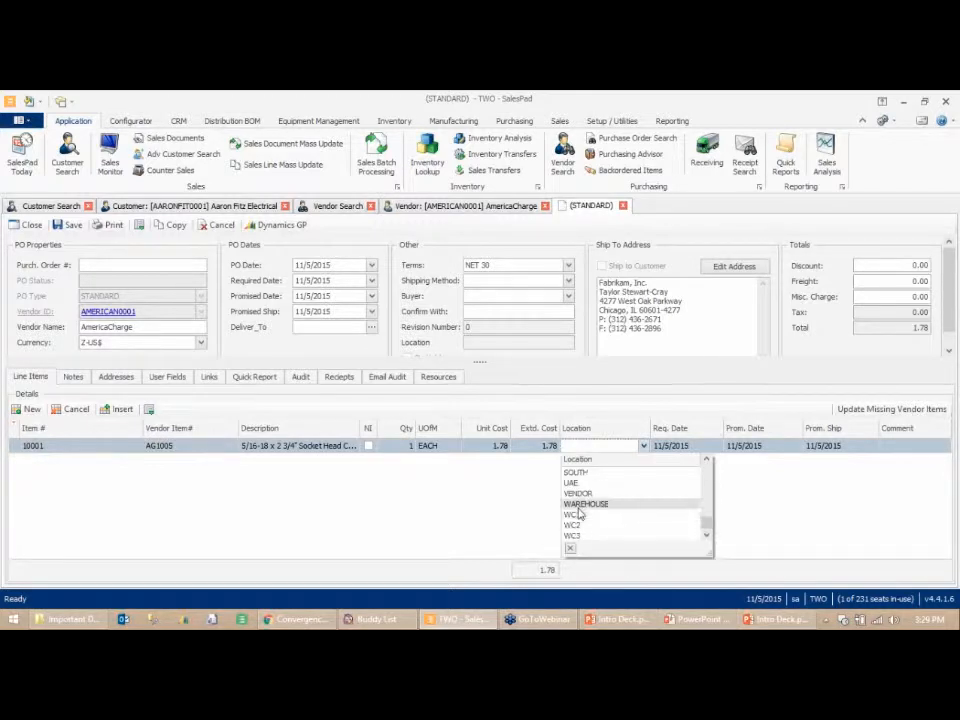
{"action": "left_click", "coordinate": [582, 504]}
{"action": "left_click", "coordinate": [68, 226]}
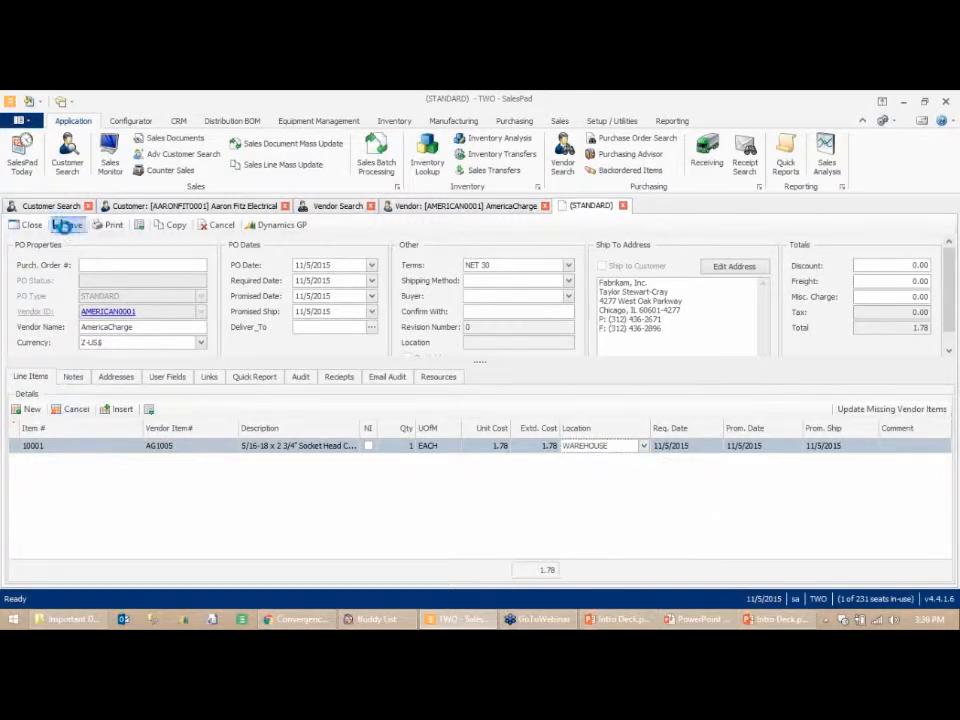
{"action": "left_click", "coordinate": [585, 406]}
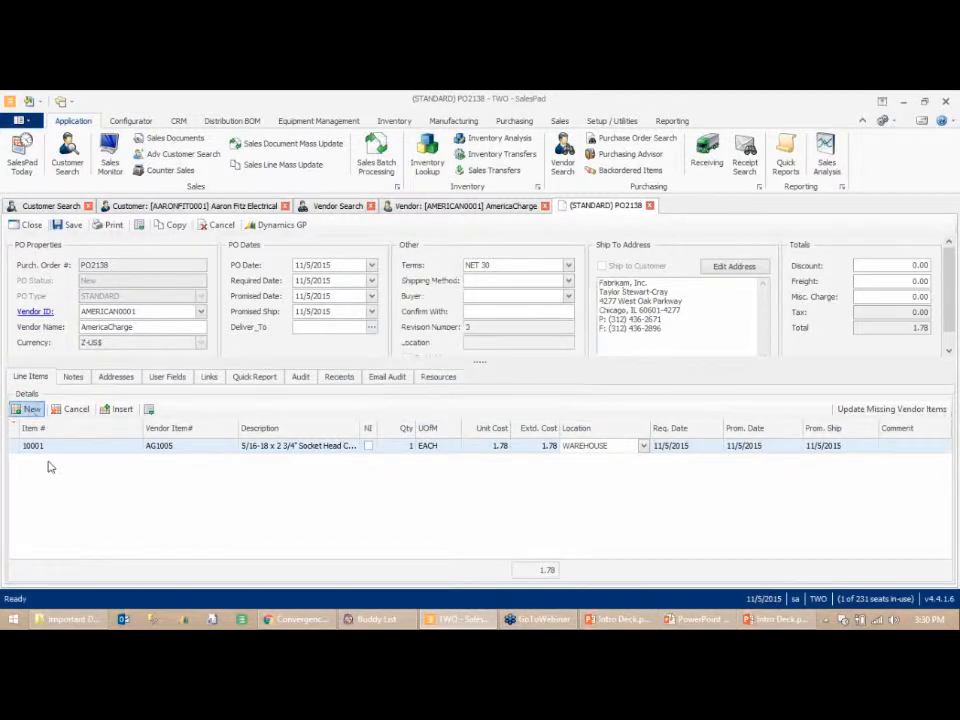
- Try adding a second line by looking up items matching A1, then close the lookup
{"action": "left_click", "coordinate": [30, 409]}
{"action": "type", "text": "A1"}
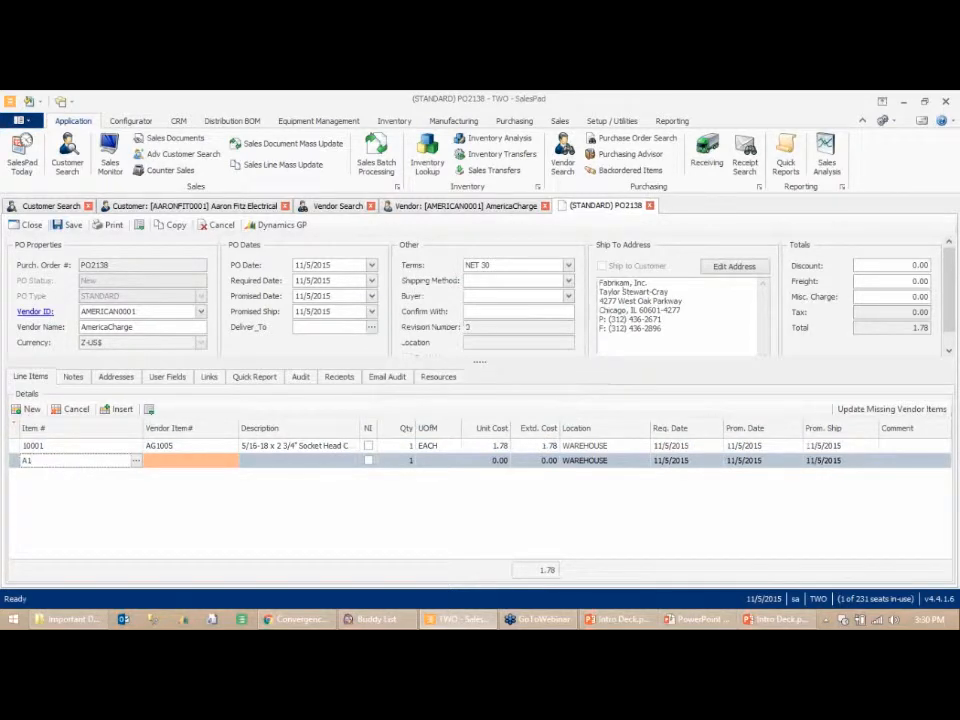
{"action": "key", "text": "Tab"}
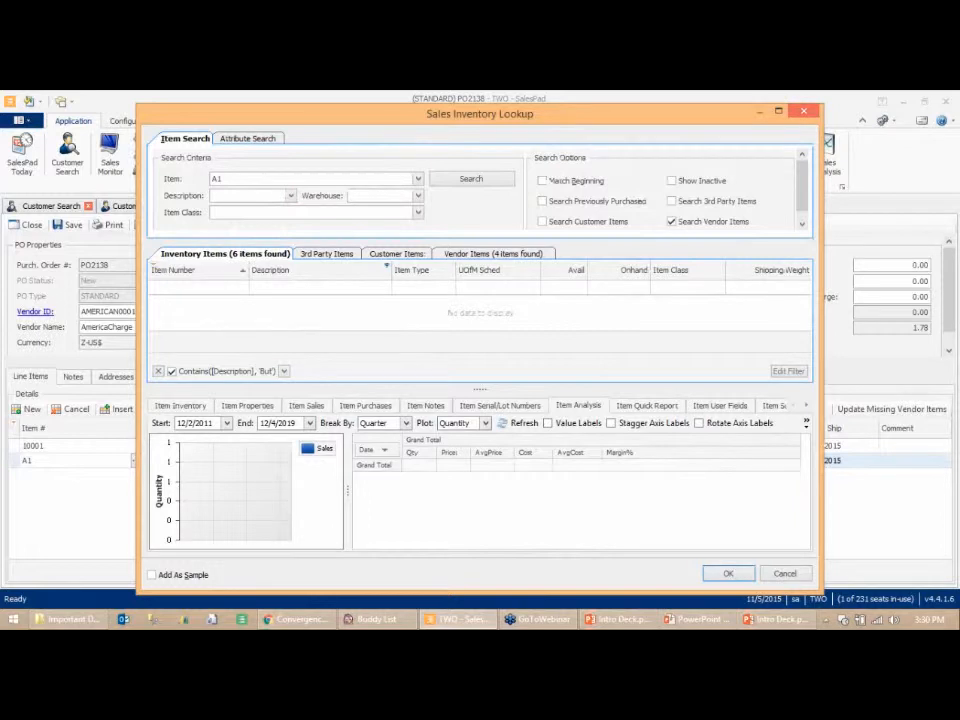
{"action": "left_click", "coordinate": [801, 113]}
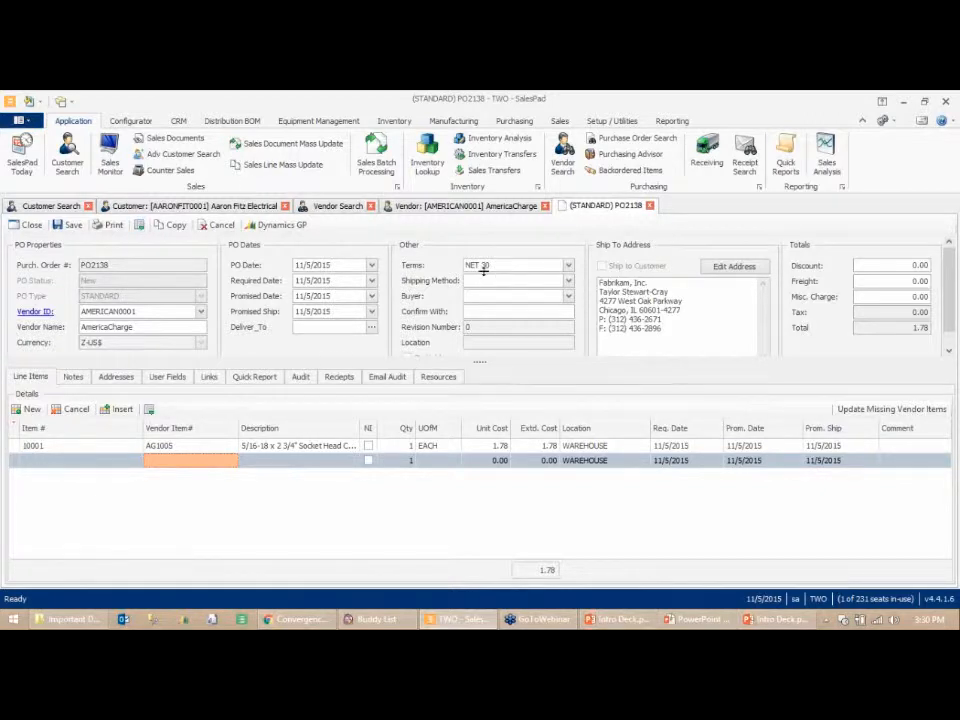
- Close the purchase order, vendor, vendor search, customer and customer search tabs
{"action": "left_click", "coordinate": [649, 205]}
{"action": "left_click", "coordinate": [521, 405]}
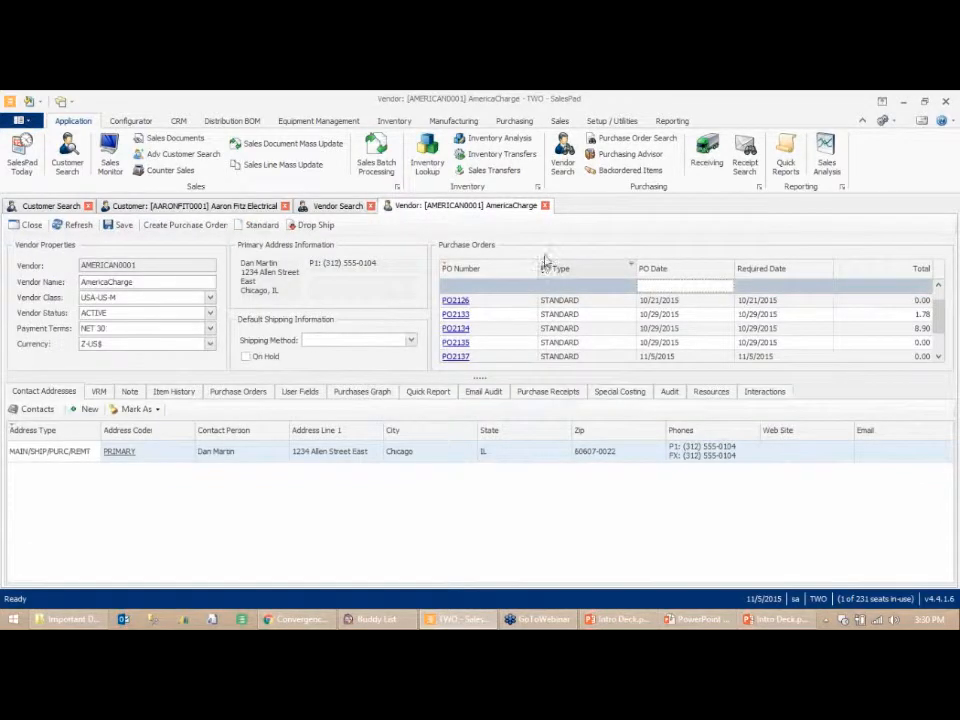
{"action": "left_click", "coordinate": [545, 206]}
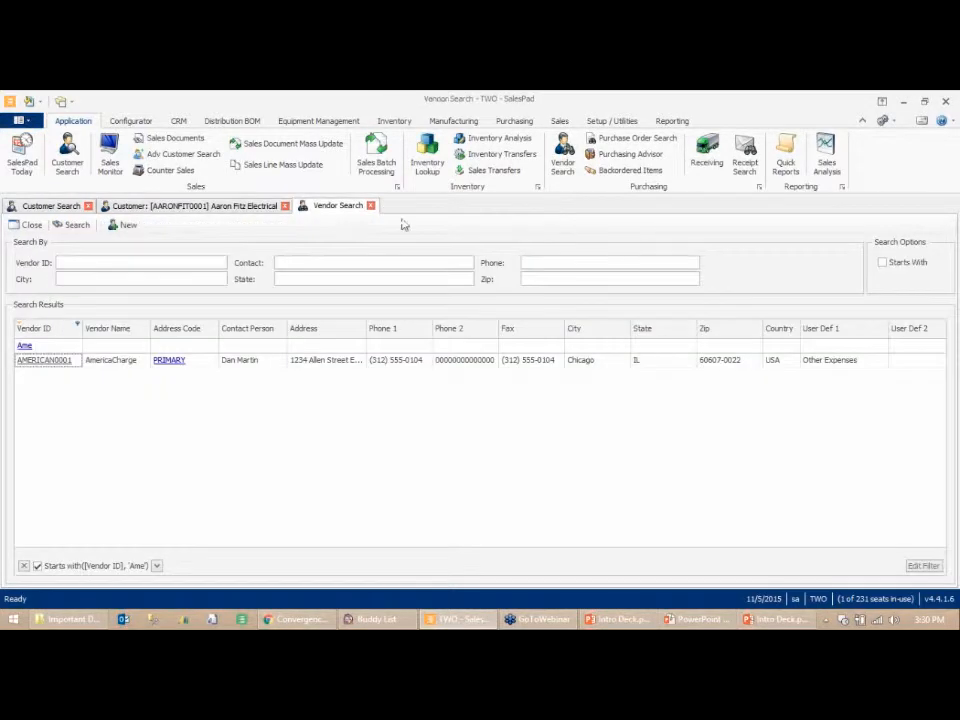
{"action": "left_click", "coordinate": [371, 206]}
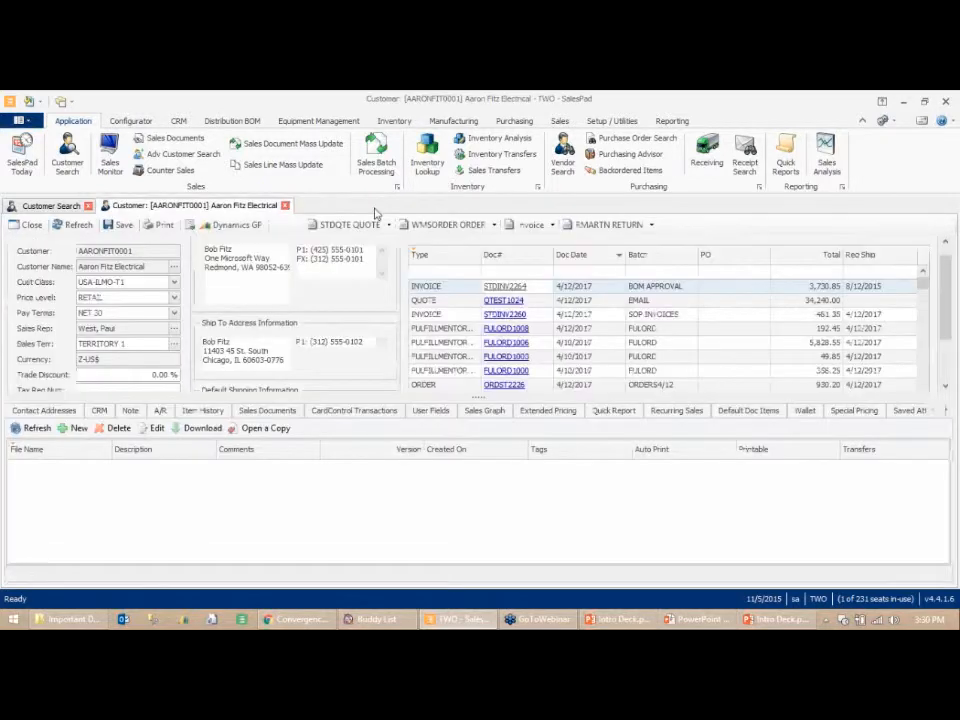
{"action": "left_click", "coordinate": [285, 206]}
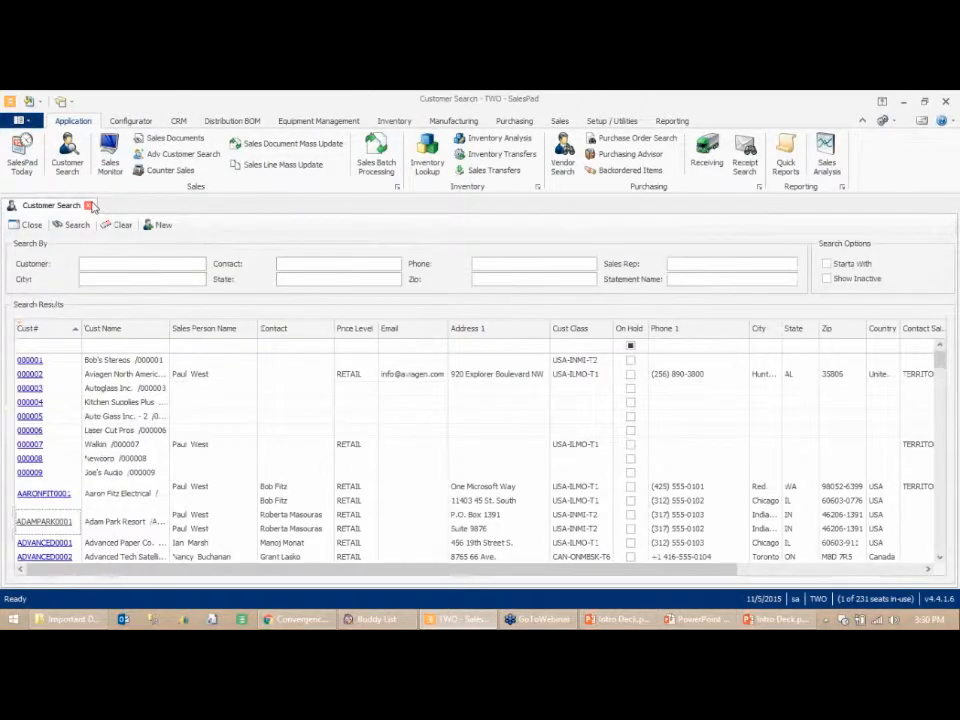
{"action": "left_click", "coordinate": [89, 206]}
- Open the Purchasing Advisor and enlarge its demand detail grid
{"action": "left_click", "coordinate": [630, 155]}
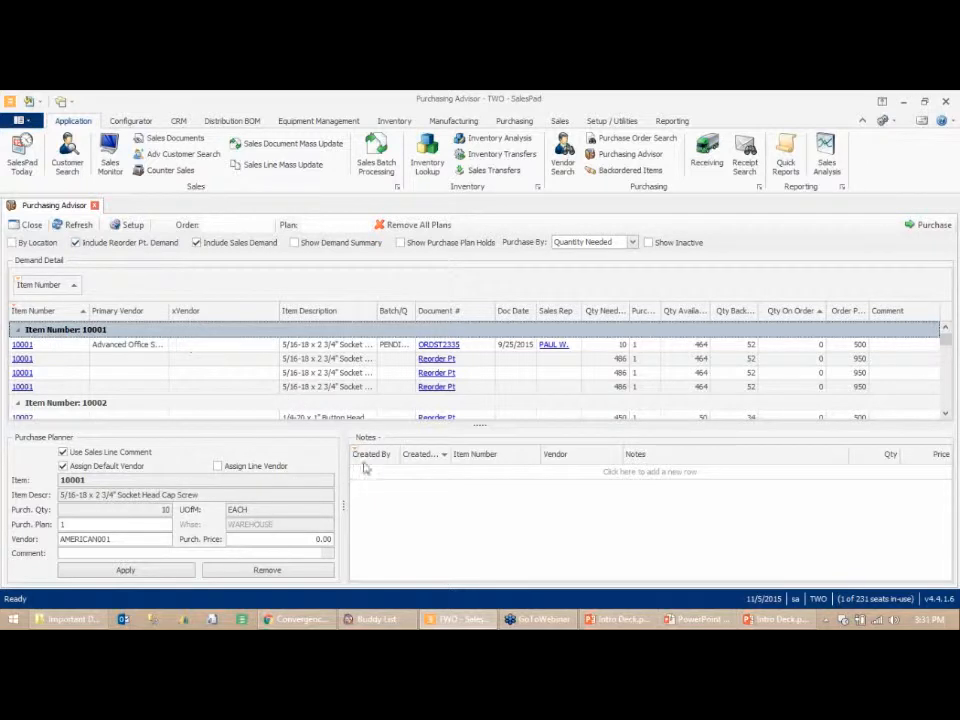
{"action": "left_click_drag", "start_coordinate": [479, 430], "coordinate": [476, 516]}
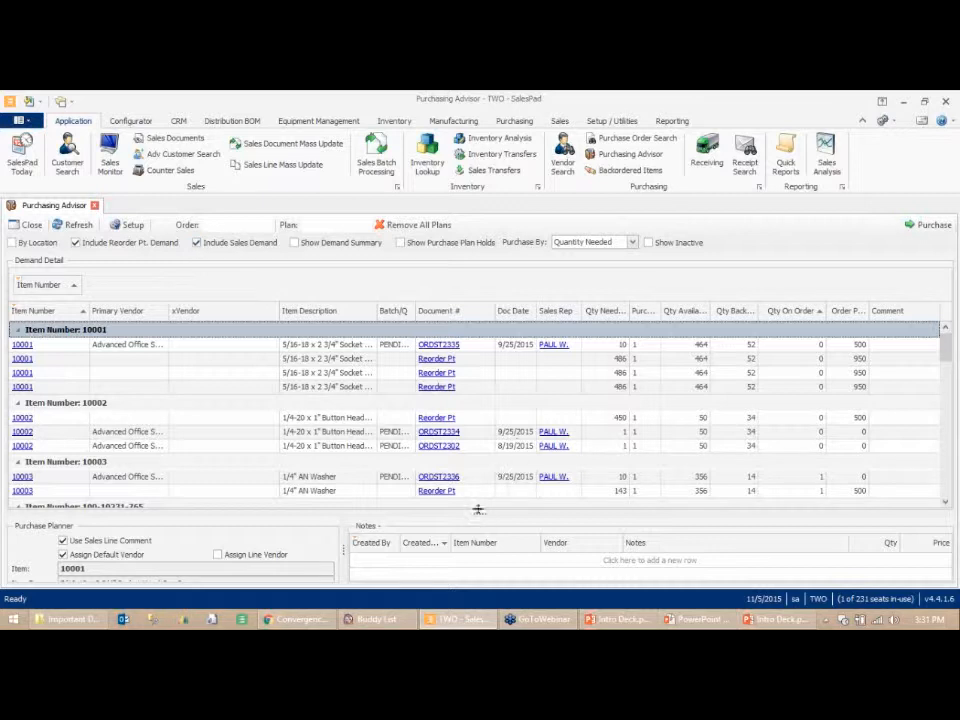
- Resize the demand grid to reveal the purchase planner and widen the Purch Plan column
{"action": "left_click_drag", "start_coordinate": [481, 487], "coordinate": [480, 305]}
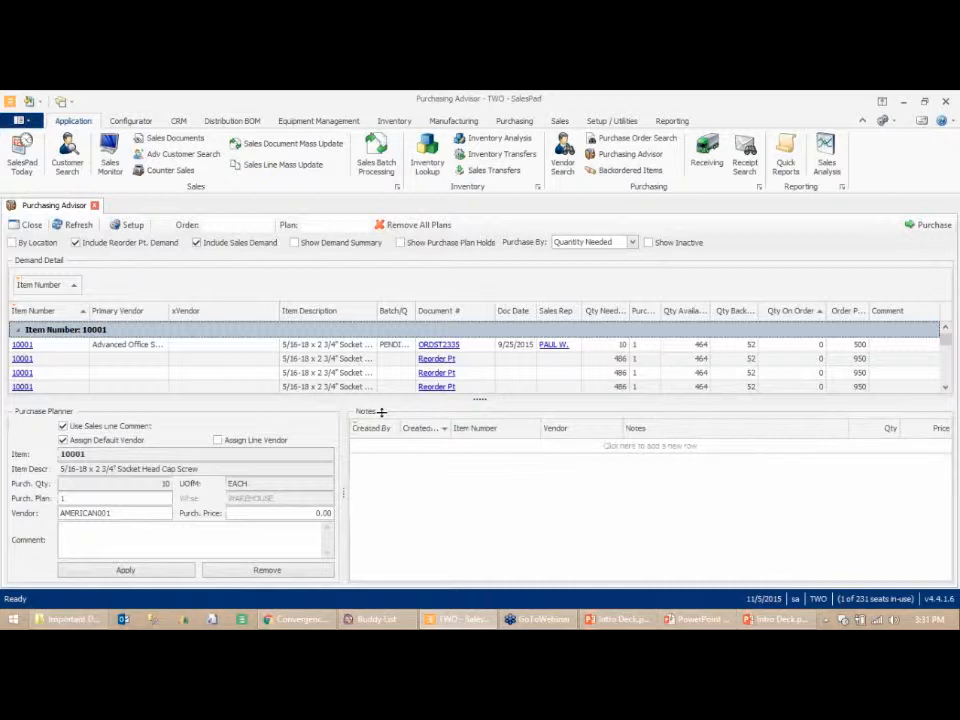
{"action": "left_click", "coordinate": [85, 498]}
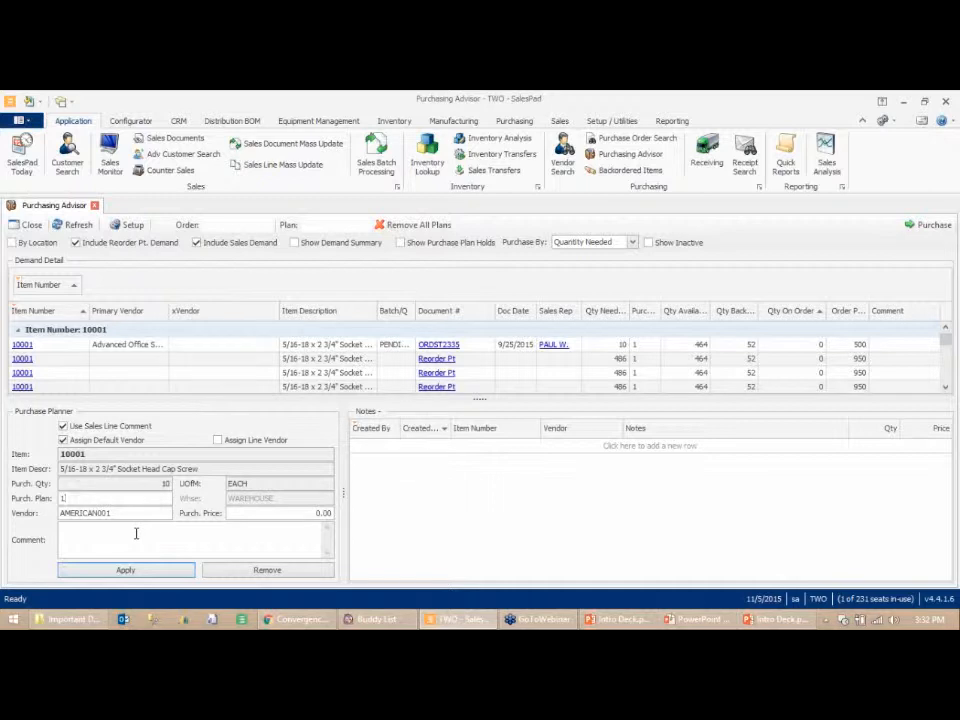
{"action": "left_click_drag", "start_coordinate": [657, 319], "coordinate": [707, 320]}
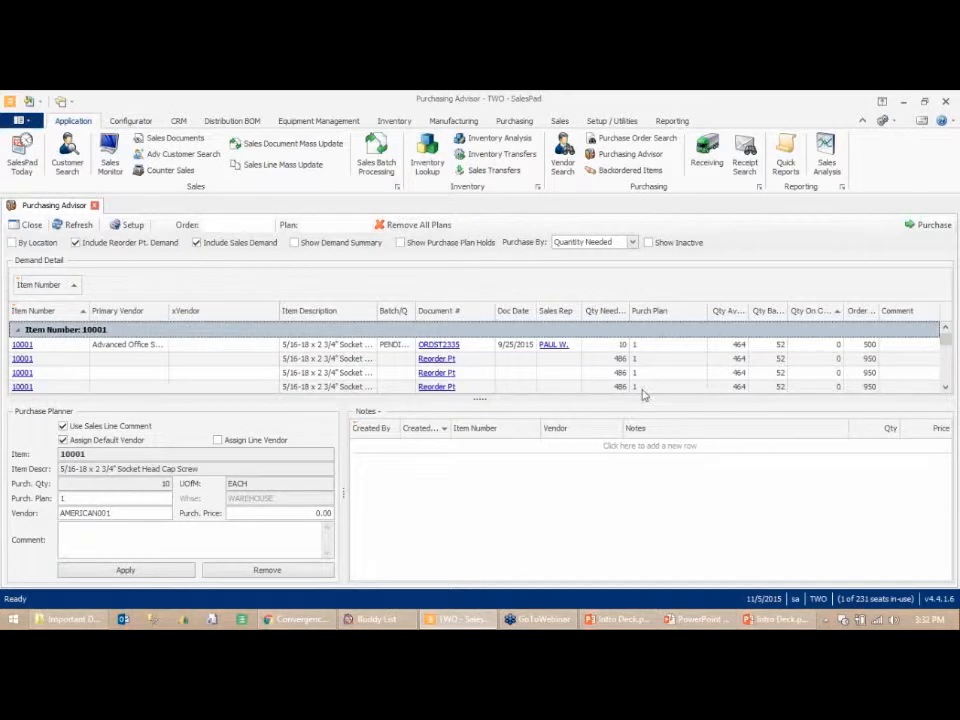
- Filter the advisor to plan 1 and open that purchase plan for buying
{"action": "left_click", "coordinate": [336, 225]}
{"action": "type", "text": "1"}
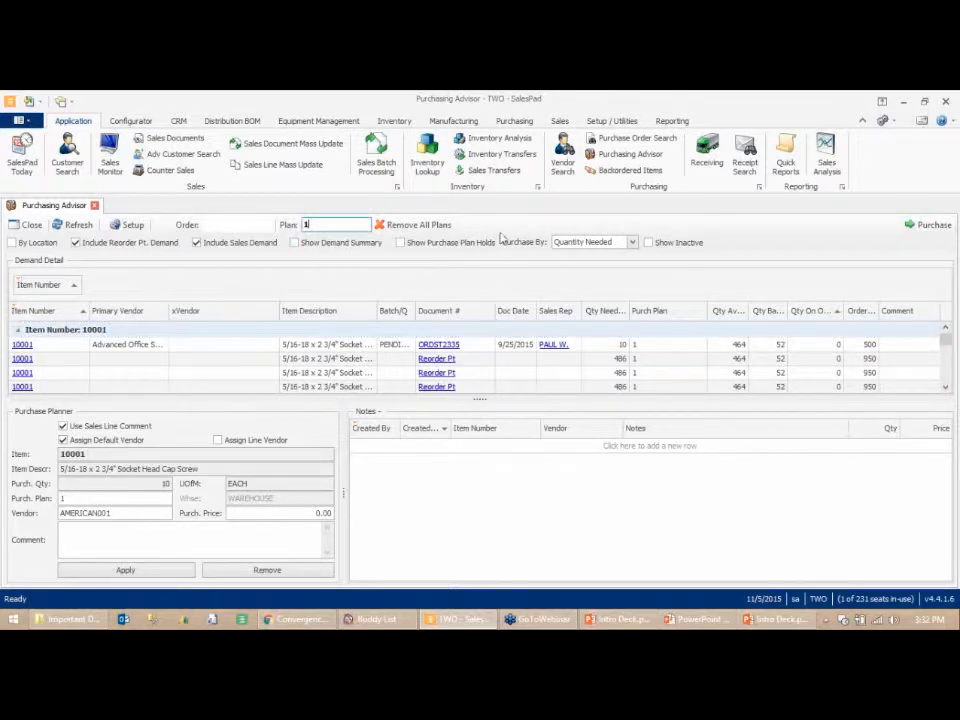
{"action": "left_click", "coordinate": [913, 231]}
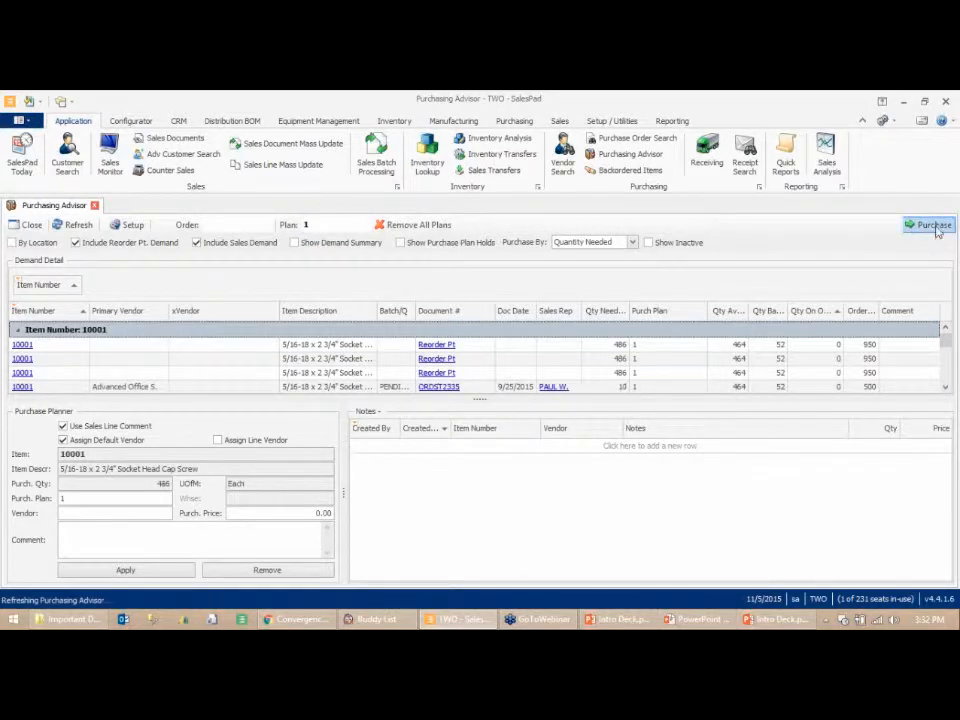
{"action": "left_click", "coordinate": [935, 226]}
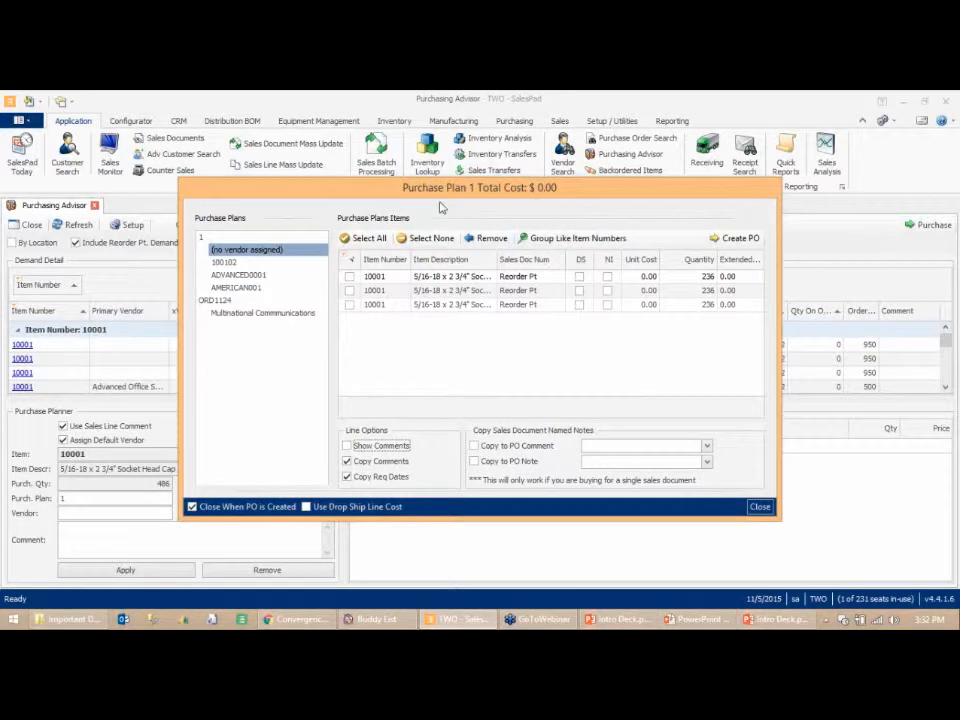
- Review the vendor plans, check all three 10002 lines under ADVANCED0001, and create a purchase order from them
{"action": "left_click", "coordinate": [225, 262]}
{"action": "left_click", "coordinate": [233, 275]}
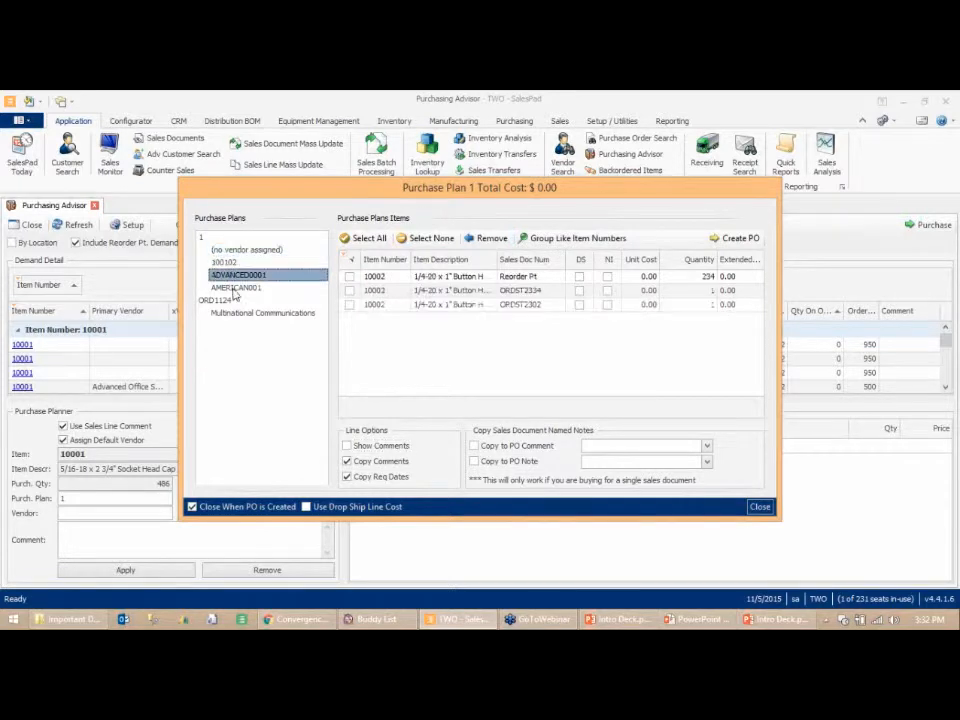
{"action": "left_click", "coordinate": [234, 288]}
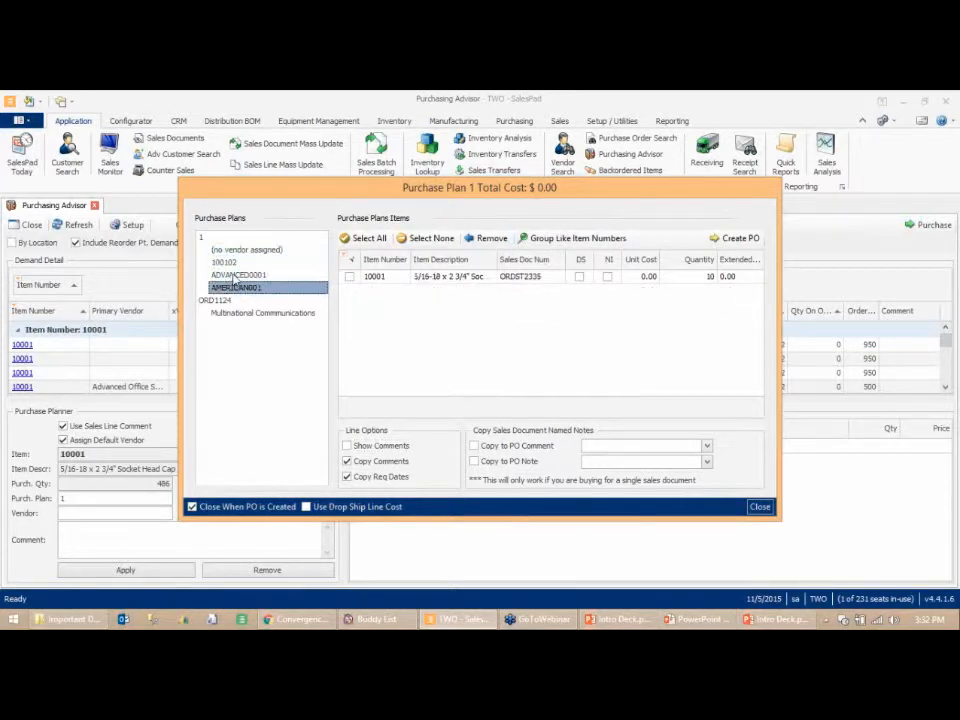
{"action": "left_click", "coordinate": [226, 262]}
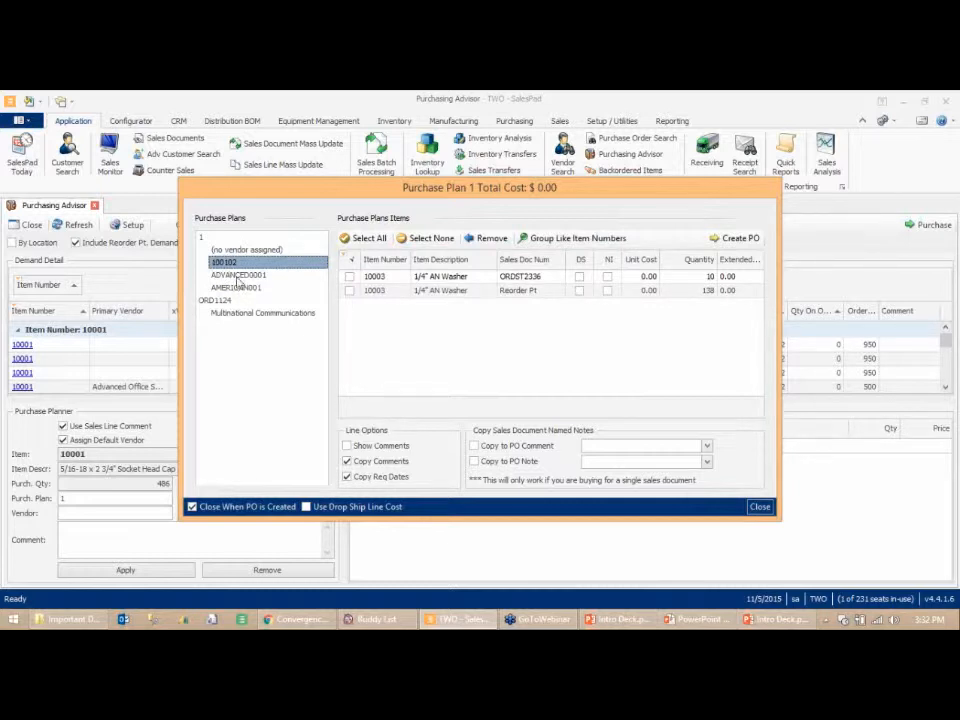
{"action": "left_click", "coordinate": [240, 276]}
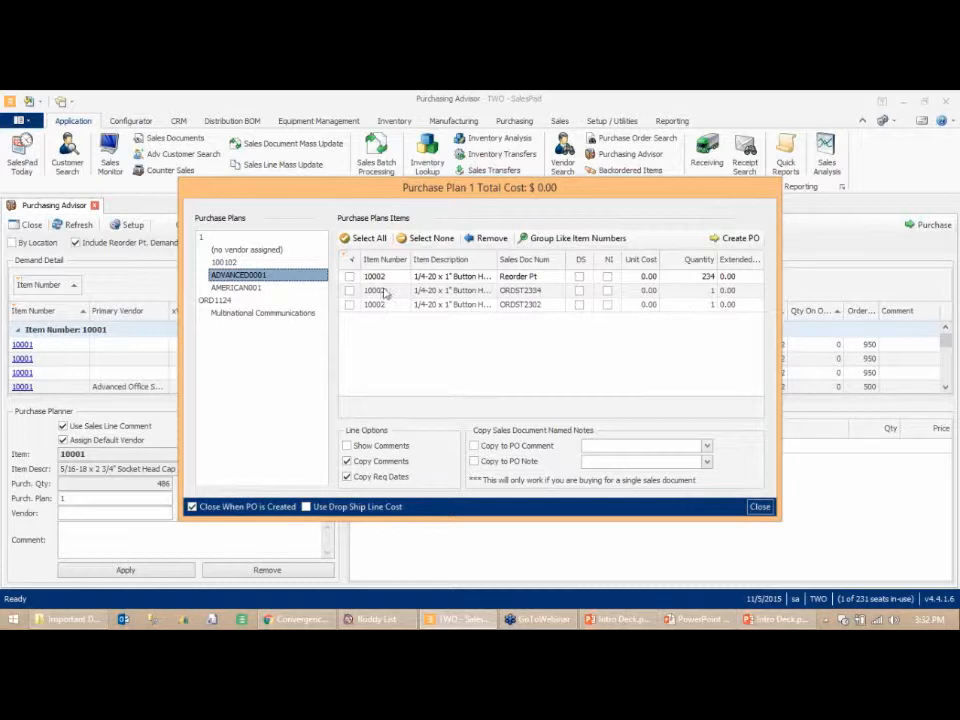
{"action": "left_click", "coordinate": [349, 277]}
{"action": "left_click", "coordinate": [349, 290]}
{"action": "left_click", "coordinate": [349, 304]}
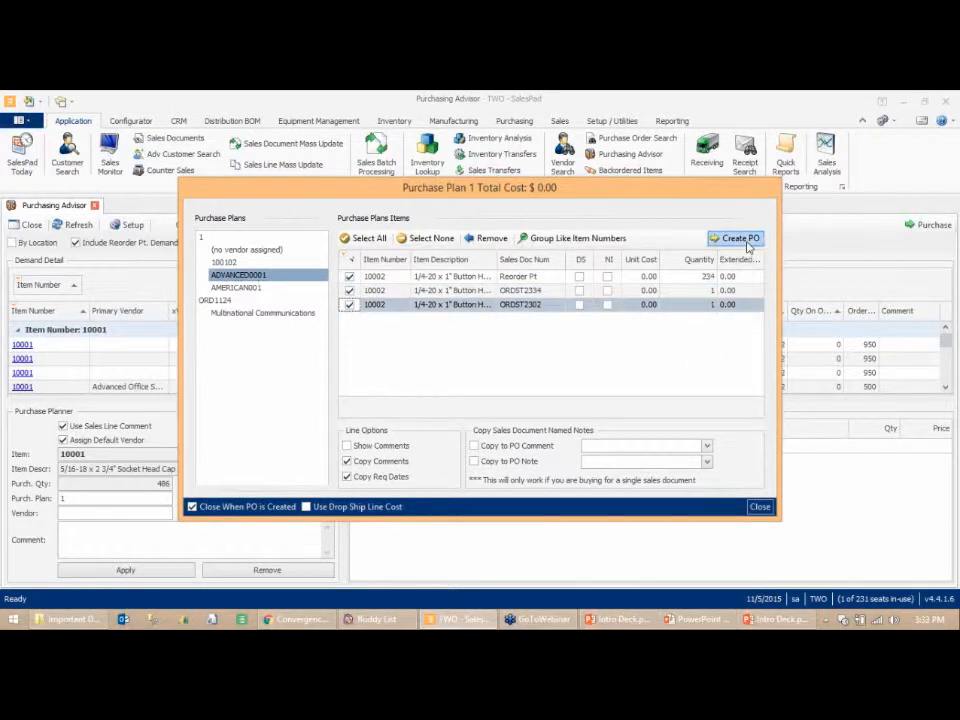
{"action": "left_click", "coordinate": [746, 241]}
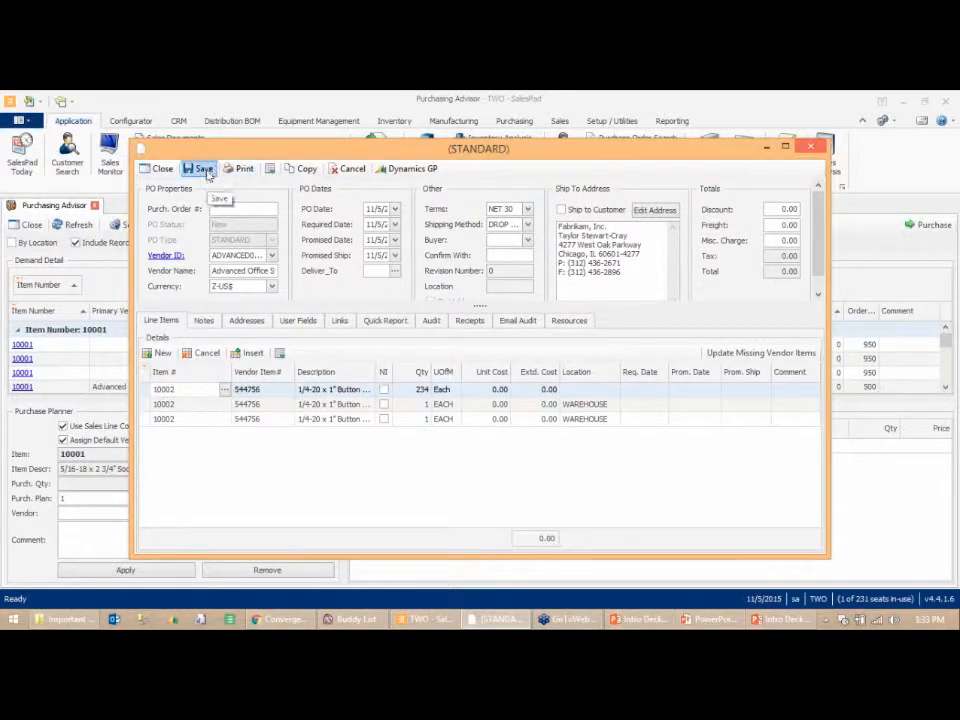
- Try to save the new purchase order
{"action": "left_click", "coordinate": [204, 169]}
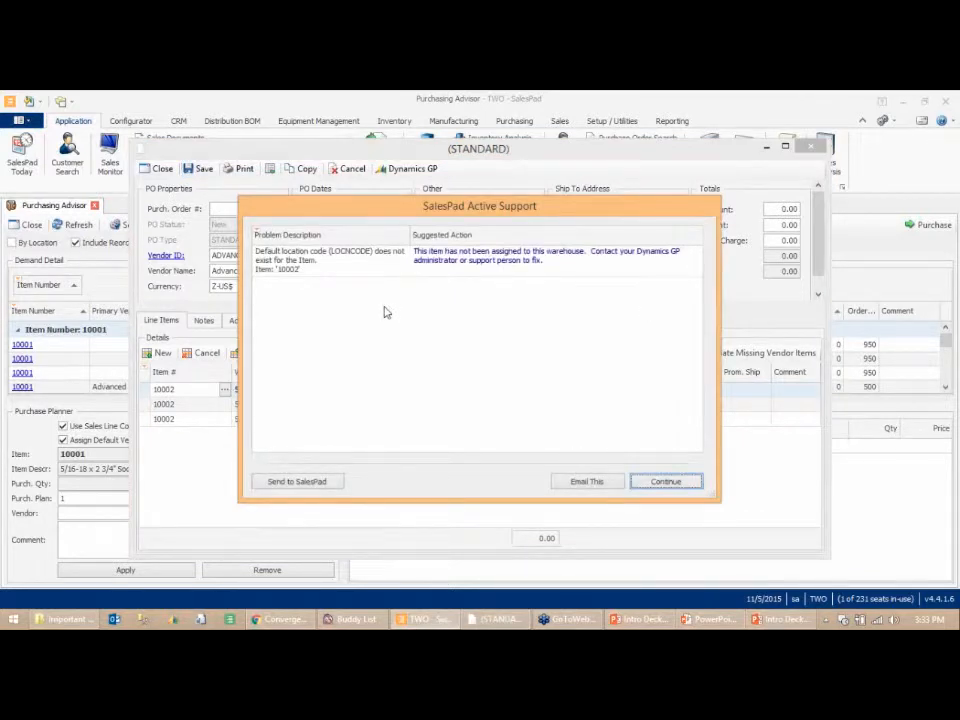
{"action": "key", "text": "Return"}
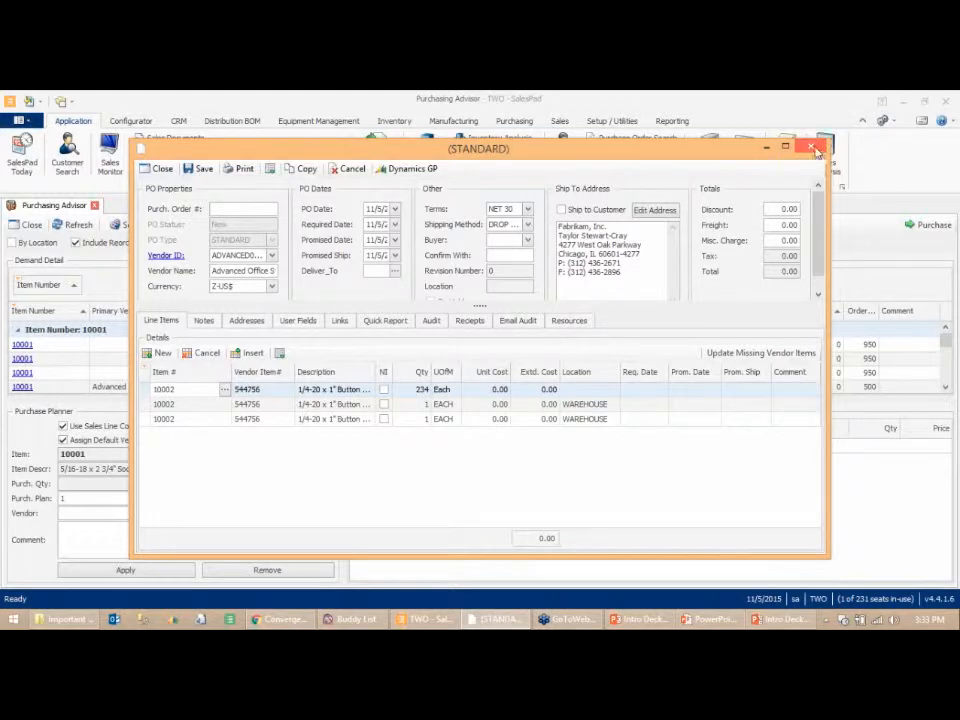
- Close the purchase order and the purchase plan window
{"action": "key", "text": "Escape"}
{"action": "left_click", "coordinate": [542, 409]}
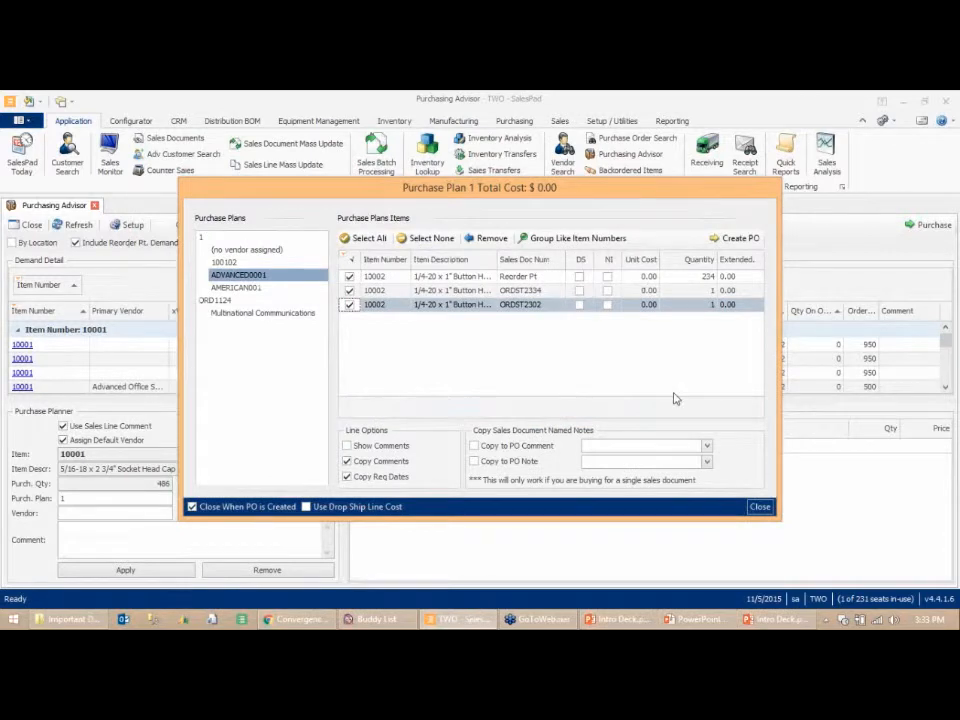
{"action": "left_click", "coordinate": [759, 506]}
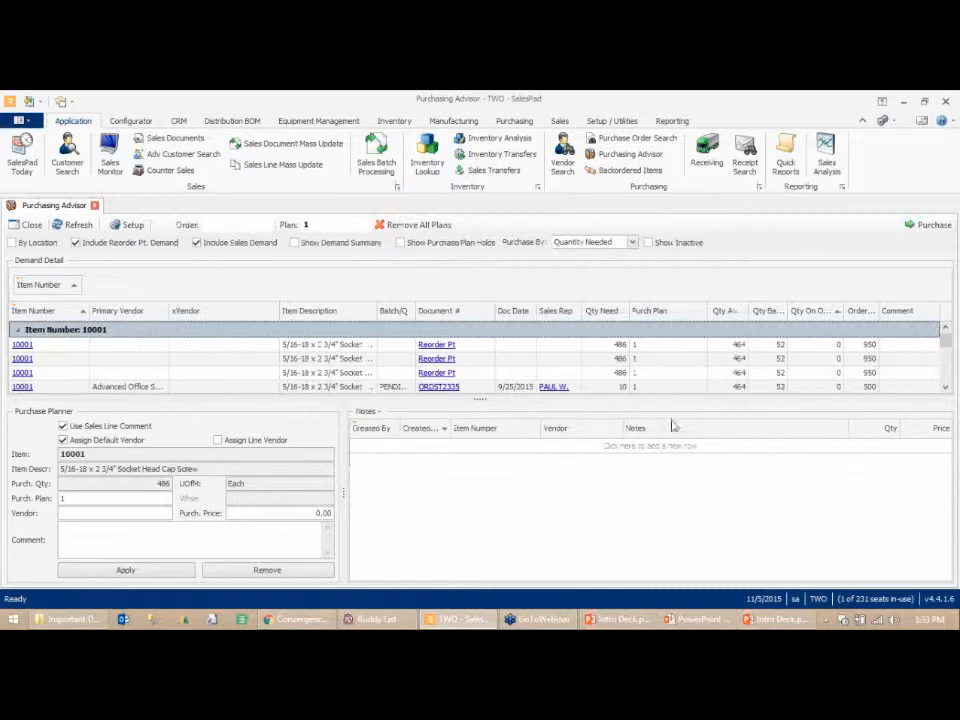
- Open the Receiving screen and search for all open purchase order lines
{"action": "left_click", "coordinate": [945, 388]}
{"action": "left_click", "coordinate": [945, 388]}
{"action": "left_click", "coordinate": [945, 388]}
{"action": "left_click", "coordinate": [945, 388]}
{"action": "left_click", "coordinate": [945, 388]}
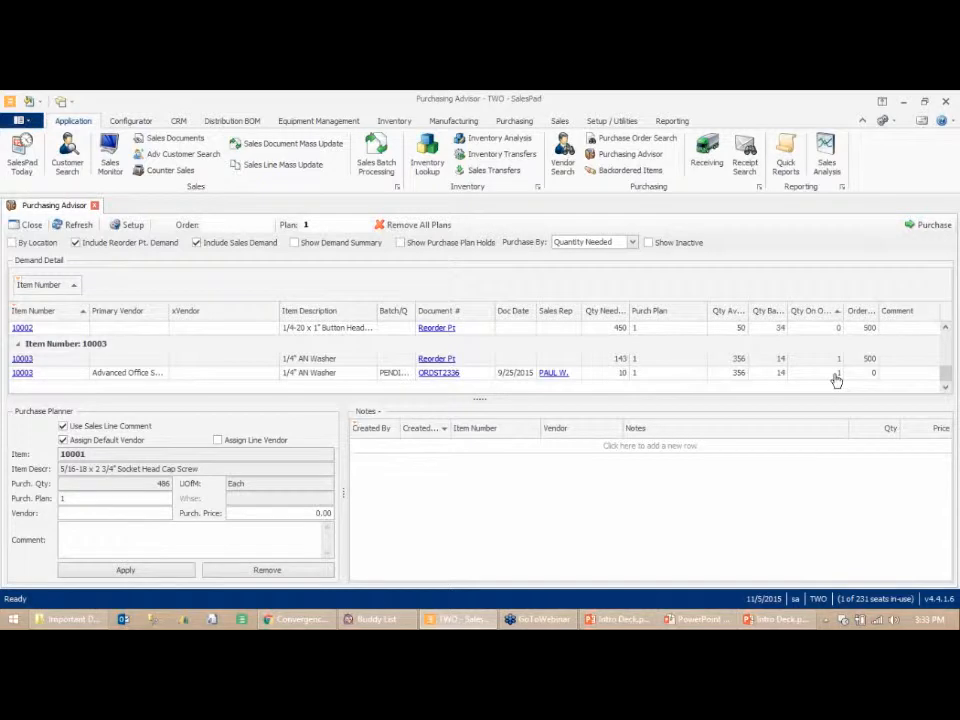
{"action": "left_click", "coordinate": [703, 163]}
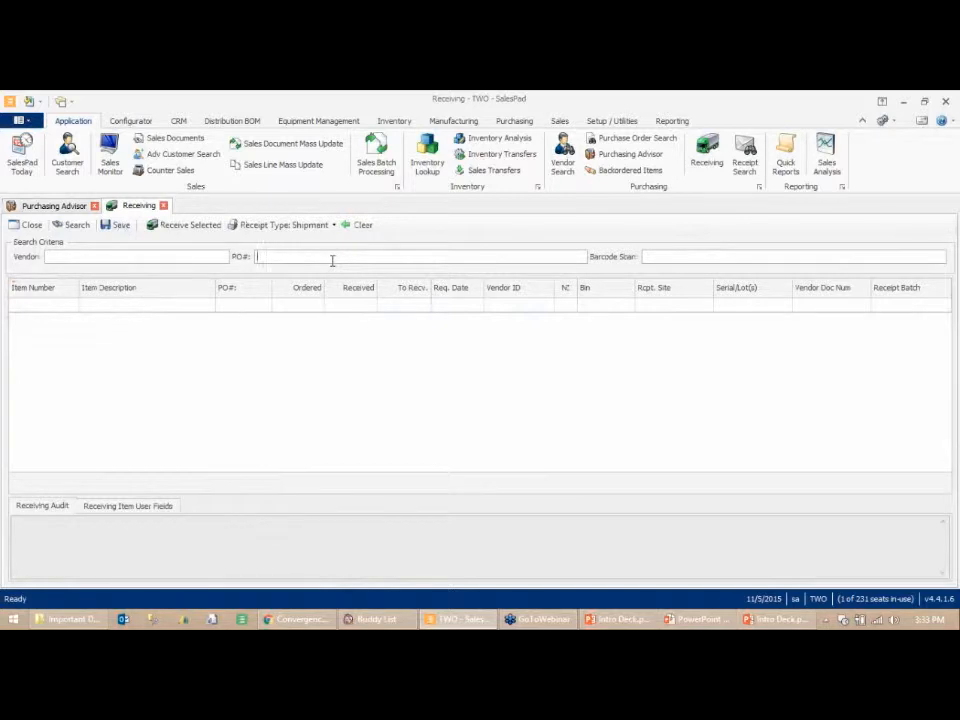
{"action": "key", "text": "Return"}
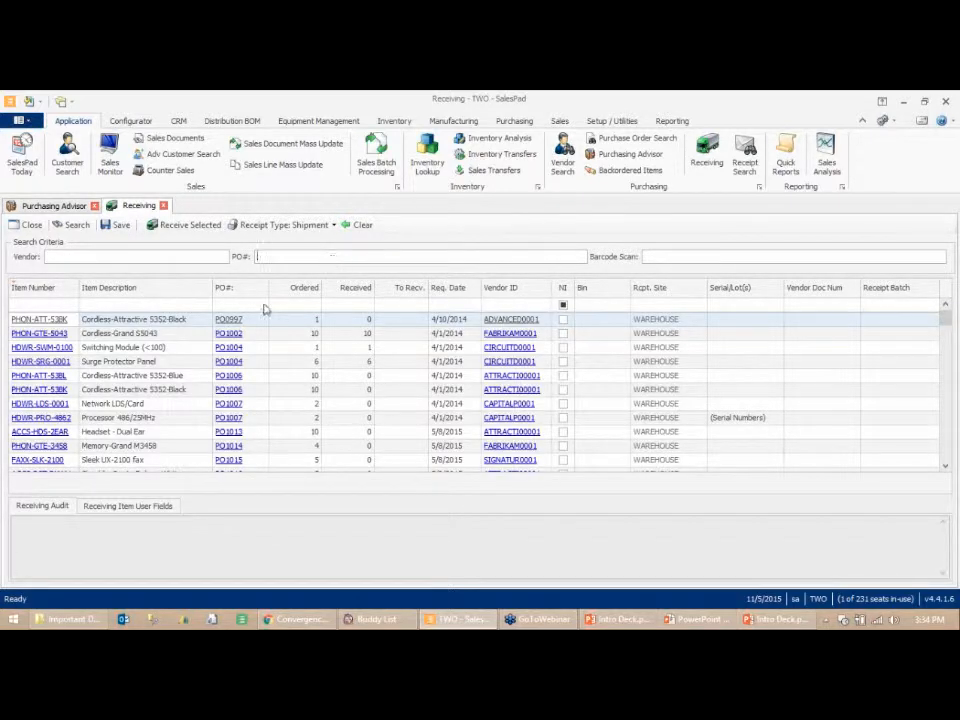
- Select the first four receiving lines and mark them for receipt
{"action": "left_click", "coordinate": [144, 322]}
{"action": "left_click", "coordinate": [148, 337]}
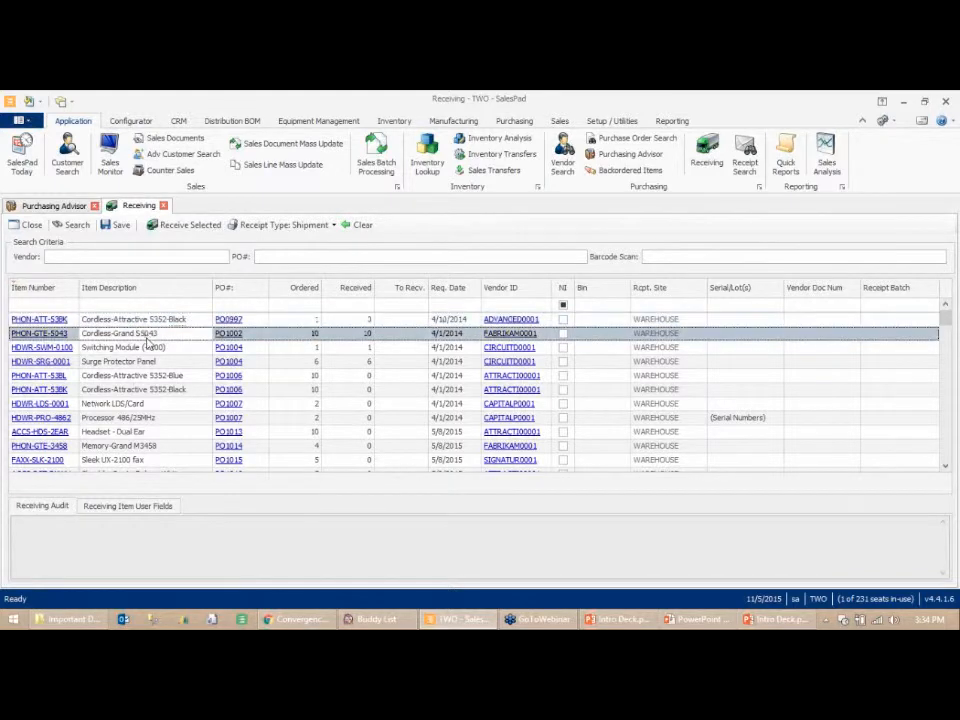
{"action": "left_click", "coordinate": [145, 322]}
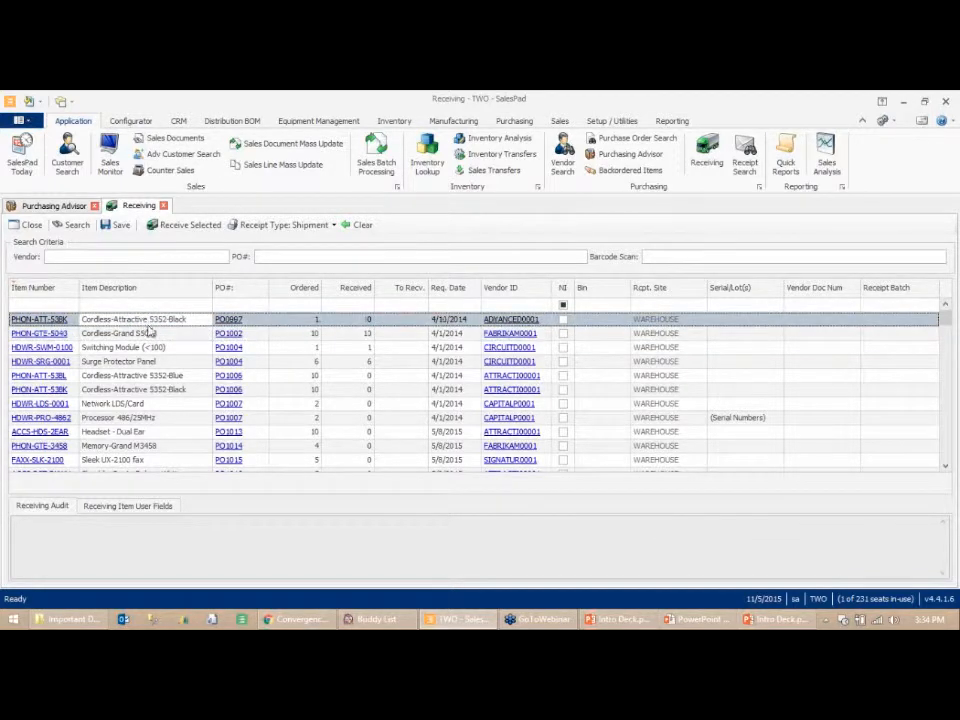
{"action": "left_click", "coordinate": [146, 345], "text": "shift"}
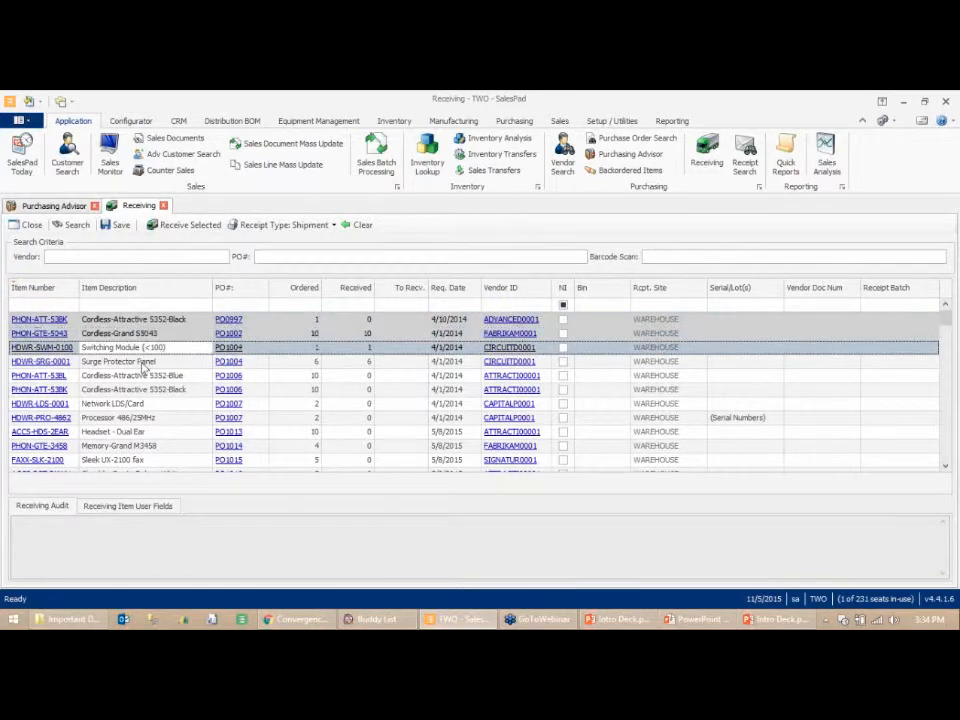
{"action": "left_click", "coordinate": [141, 361], "text": "shift"}
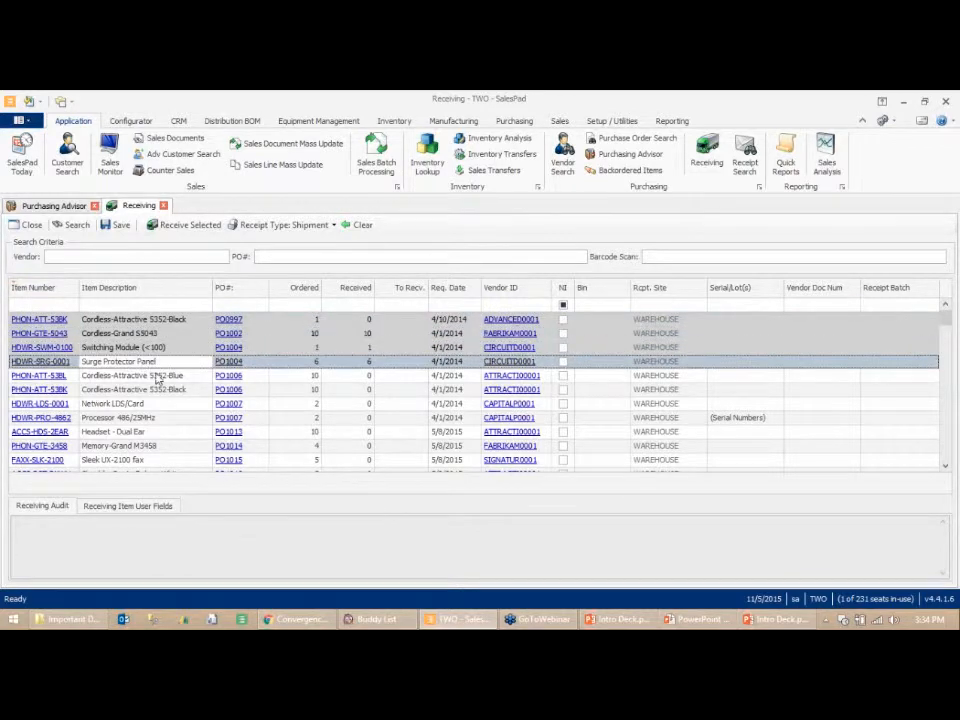
{"action": "left_click", "coordinate": [191, 225]}
{"action": "left_click", "coordinate": [119, 230]}
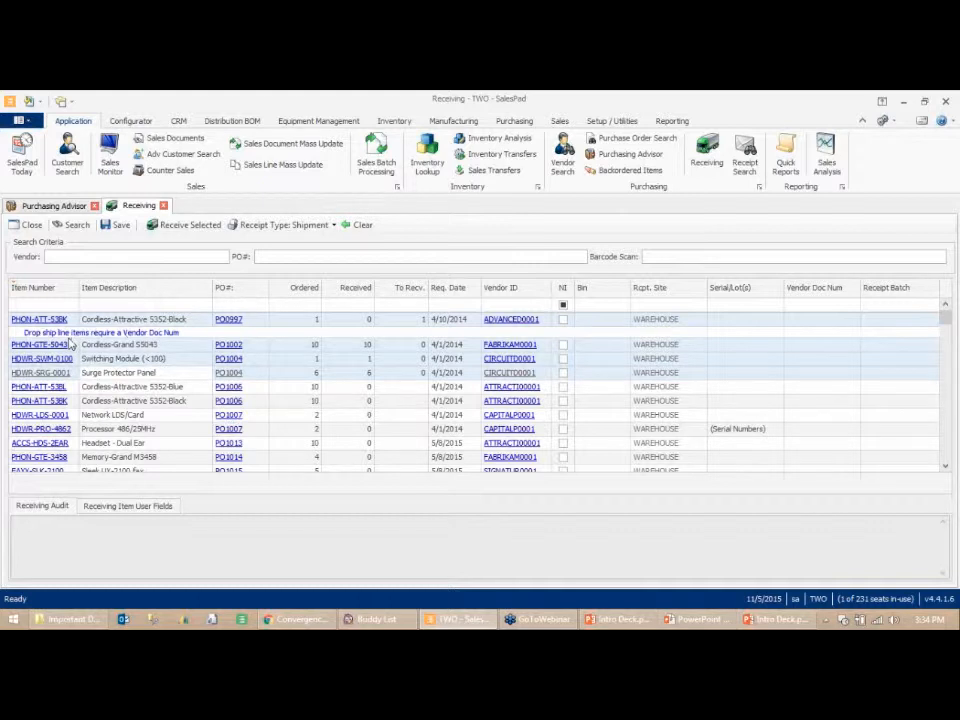
- Sort the lines by required date and mark the PO2138 and PO2136 lines for receipt
{"action": "left_click", "coordinate": [158, 442]}
{"action": "scroll", "coordinate": [150, 452], "scroll_direction": "down", "scroll_amount": 1}
{"action": "scroll", "coordinate": [128, 455], "scroll_direction": "down", "scroll_amount": 2}
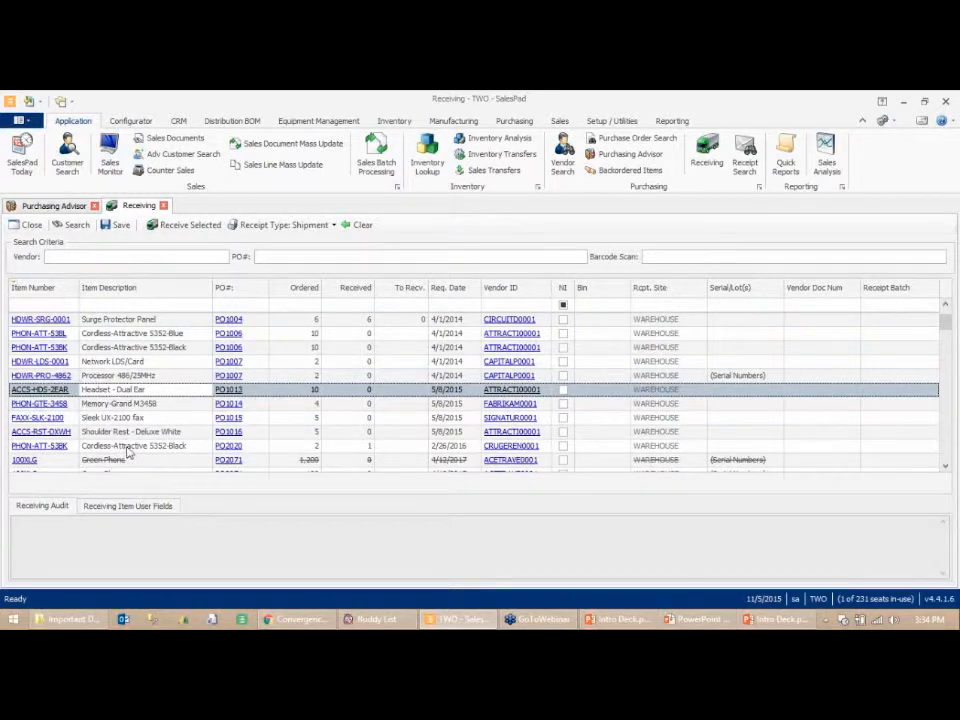
{"action": "scroll", "coordinate": [125, 451], "scroll_direction": "down", "scroll_amount": 4}
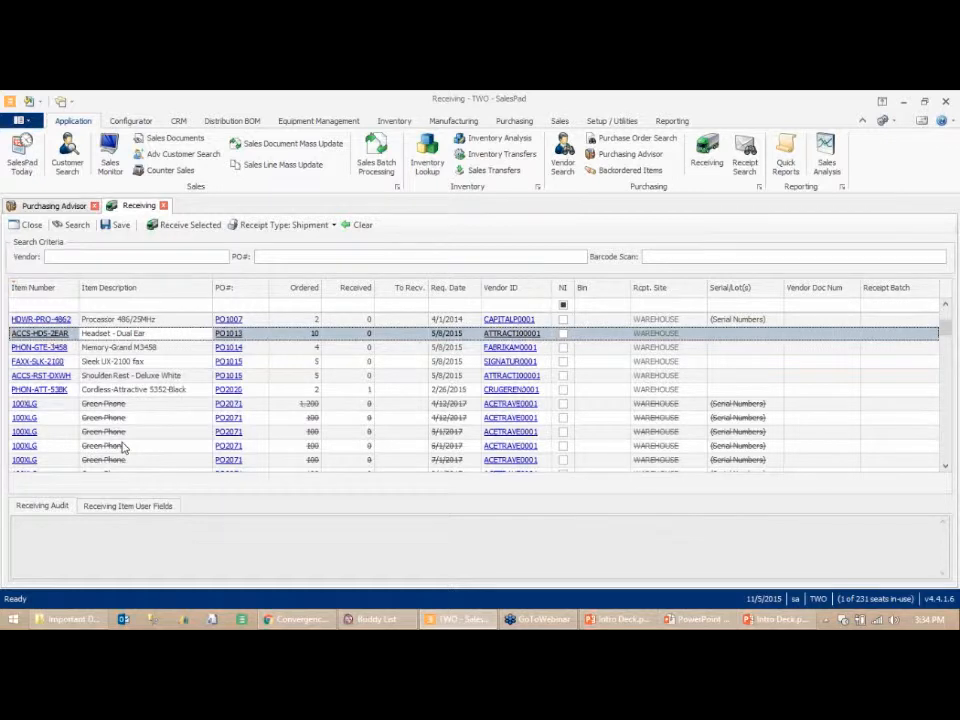
{"action": "scroll", "coordinate": [123, 447], "scroll_direction": "down", "scroll_amount": 10}
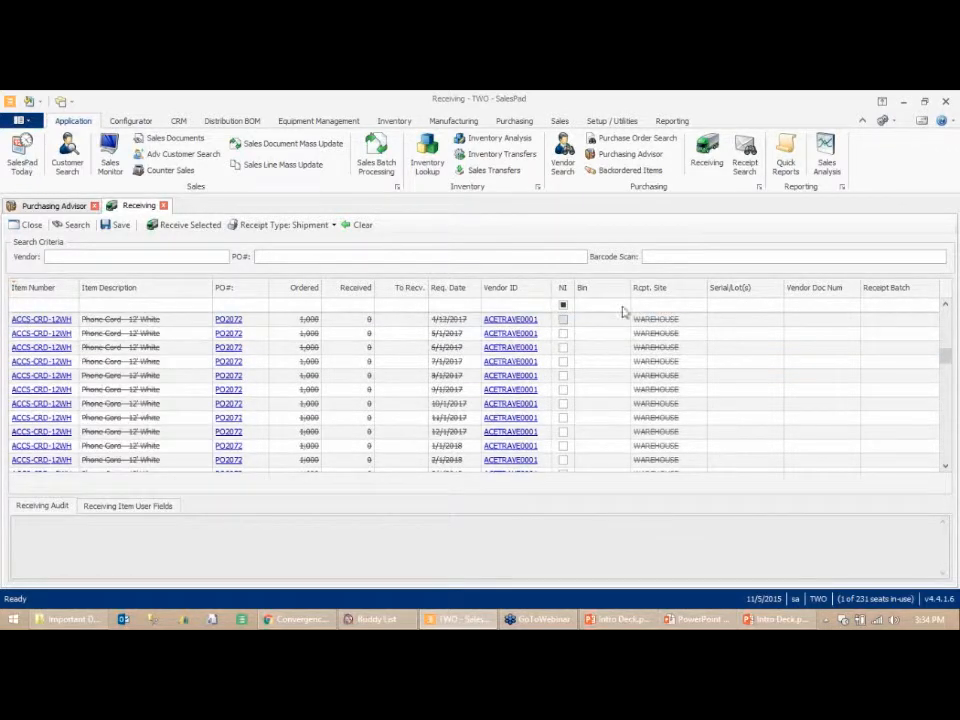
{"action": "left_click", "coordinate": [460, 290]}
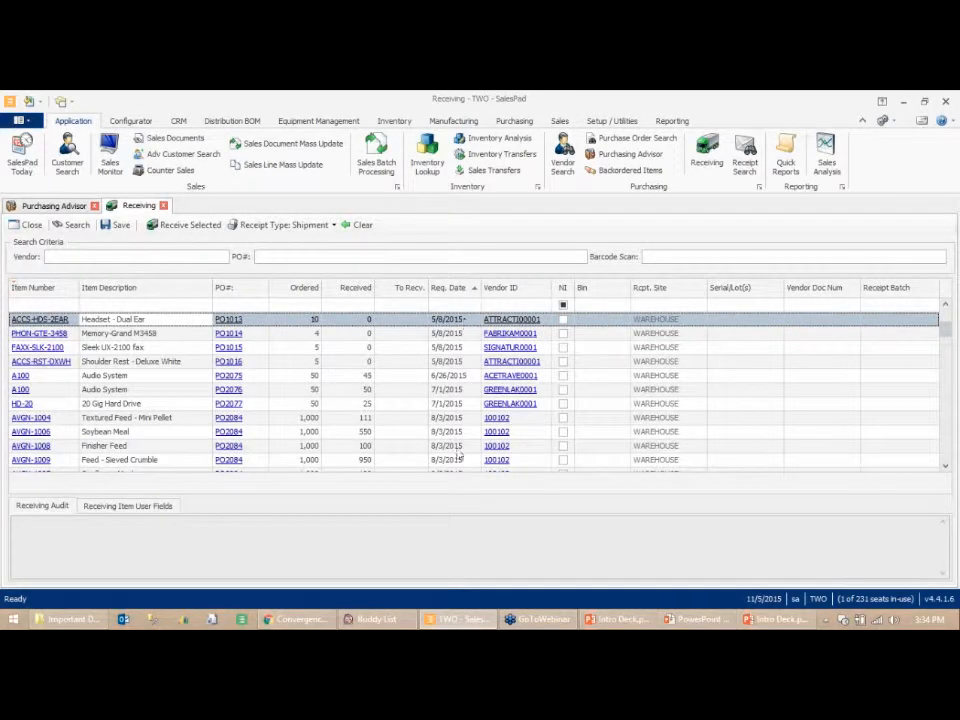
{"action": "scroll", "coordinate": [462, 458], "scroll_direction": "down", "scroll_amount": 8}
{"action": "scroll", "coordinate": [471, 478], "scroll_direction": "down", "scroll_amount": 5}
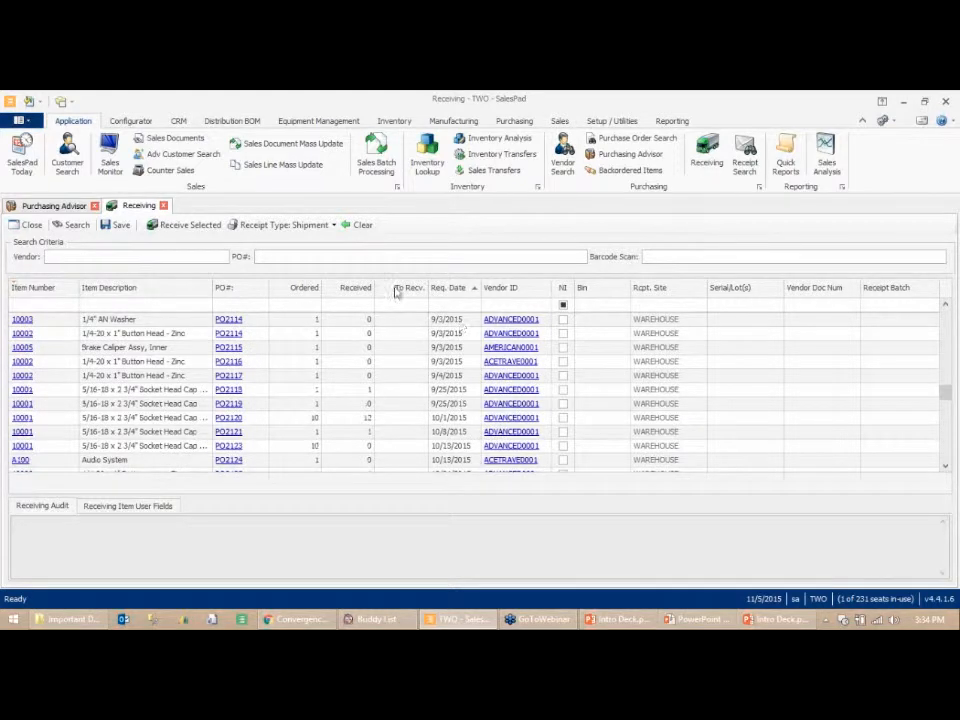
{"action": "scroll", "coordinate": [492, 408], "scroll_direction": "down", "scroll_amount": 2}
{"action": "scroll", "coordinate": [492, 408], "scroll_direction": "down", "scroll_amount": 5}
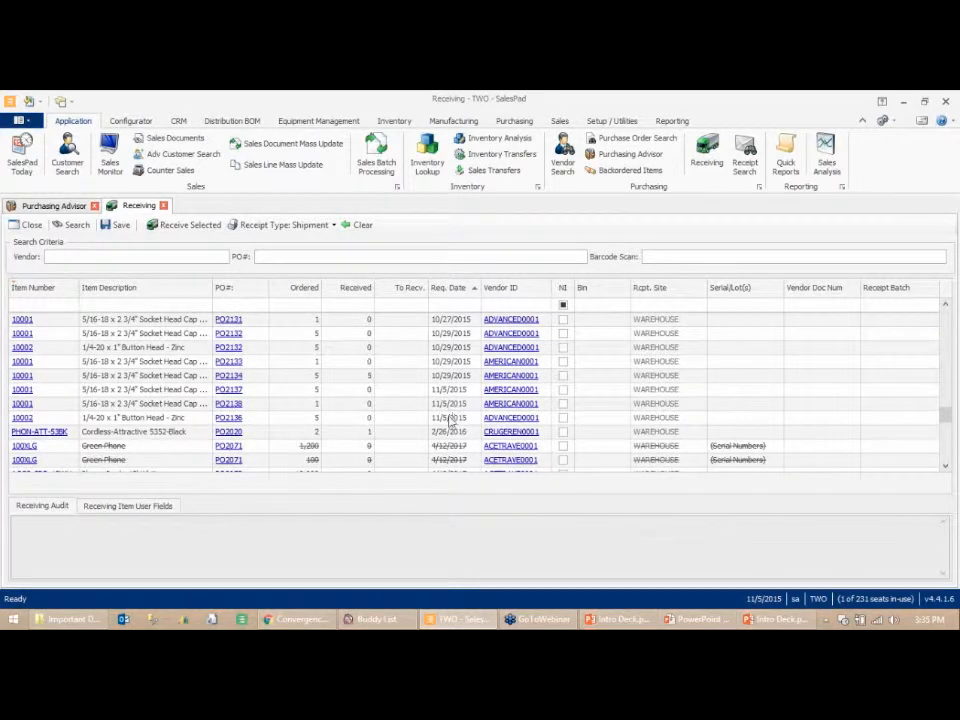
{"action": "left_click", "coordinate": [452, 420]}
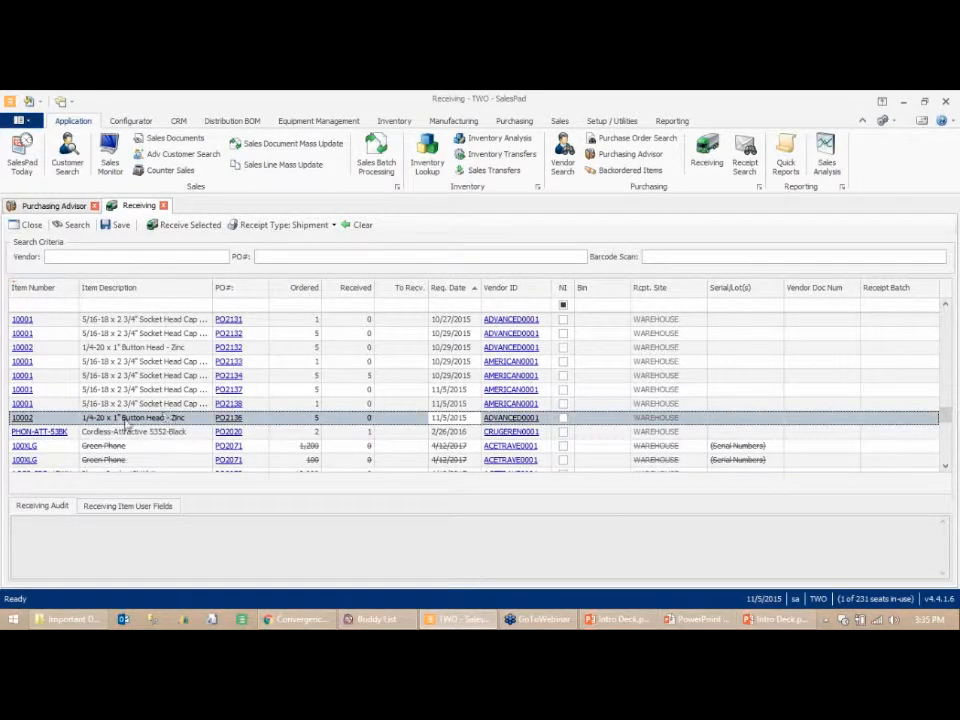
{"action": "left_click", "coordinate": [72, 405], "text": "ctrl"}
{"action": "left_click", "coordinate": [199, 228]}
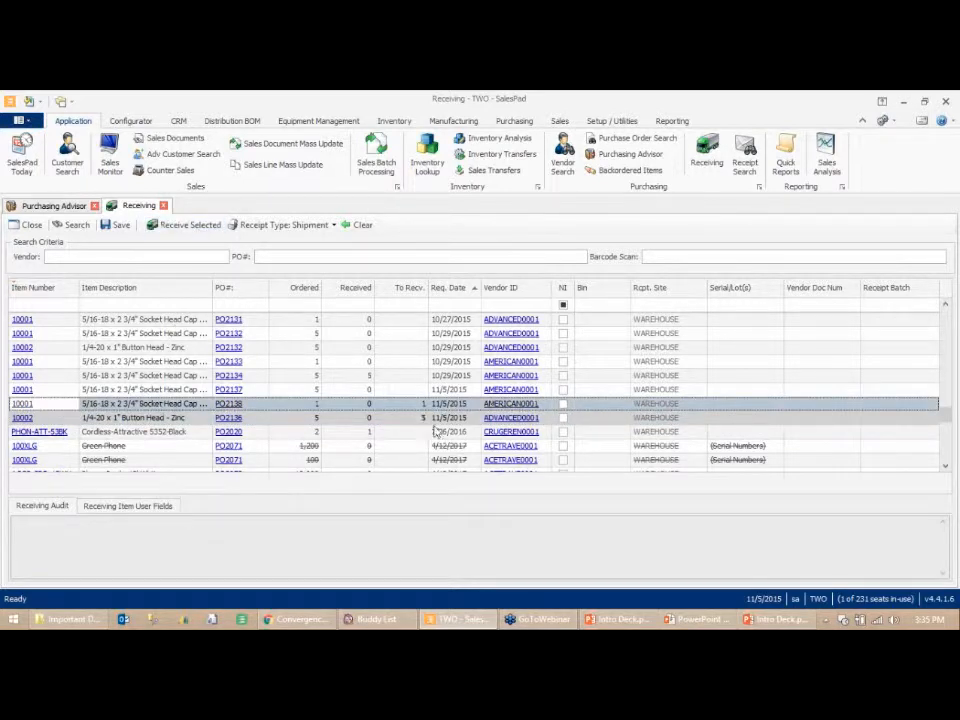
- Set the PO2136 line's quantity to receive to 4, save the receipts, and close the Receiving tab
{"action": "left_click", "coordinate": [405, 417]}
{"action": "type", "text": "4"}
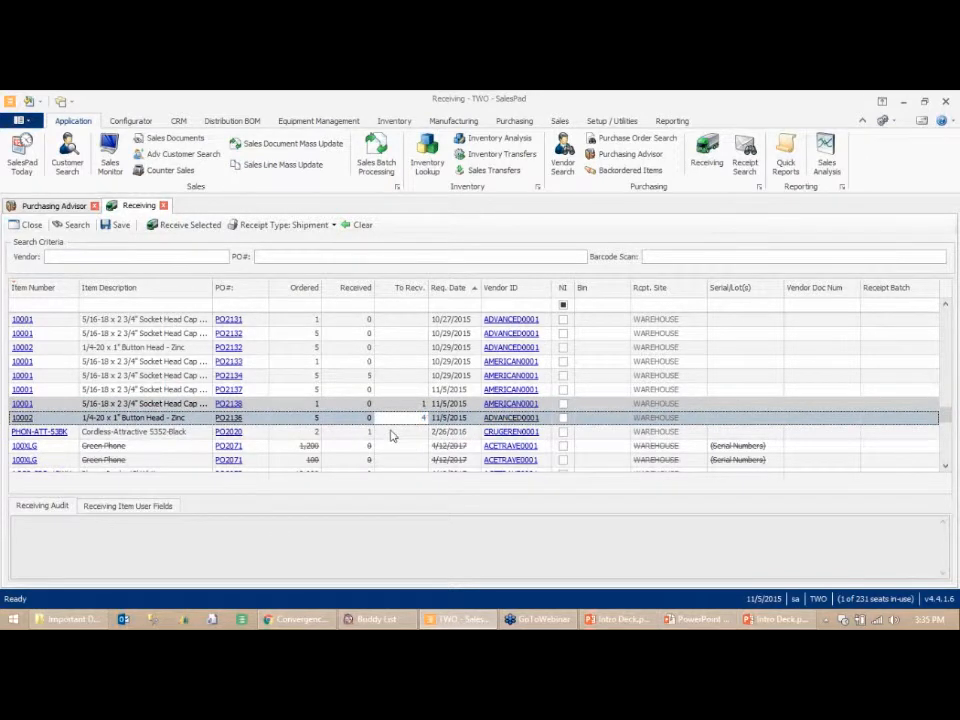
{"action": "left_click", "coordinate": [175, 422]}
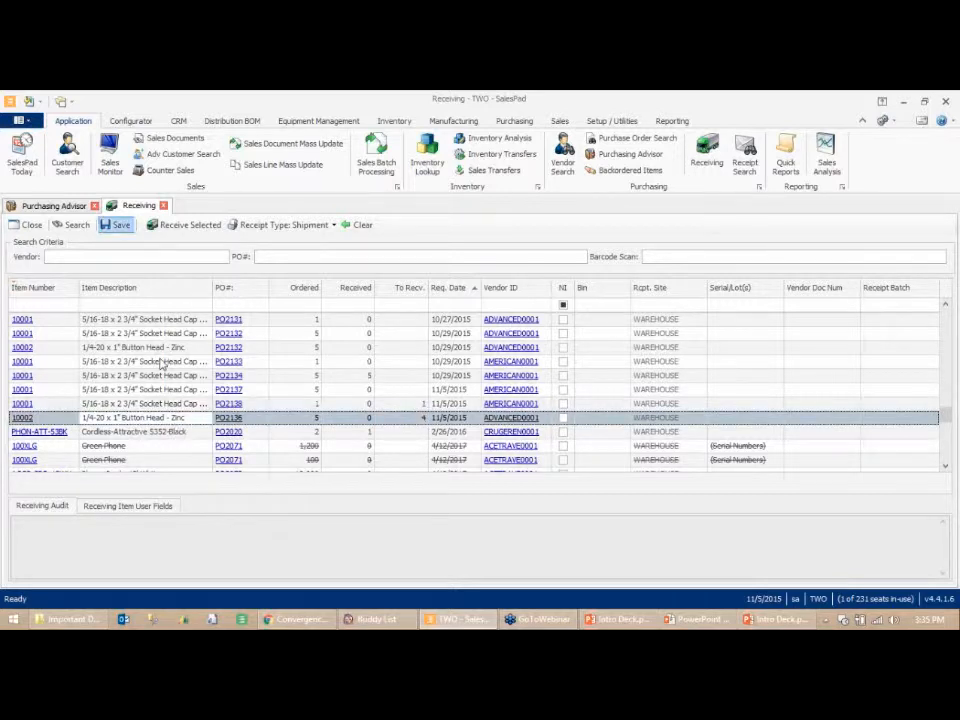
{"action": "left_click", "coordinate": [118, 225]}
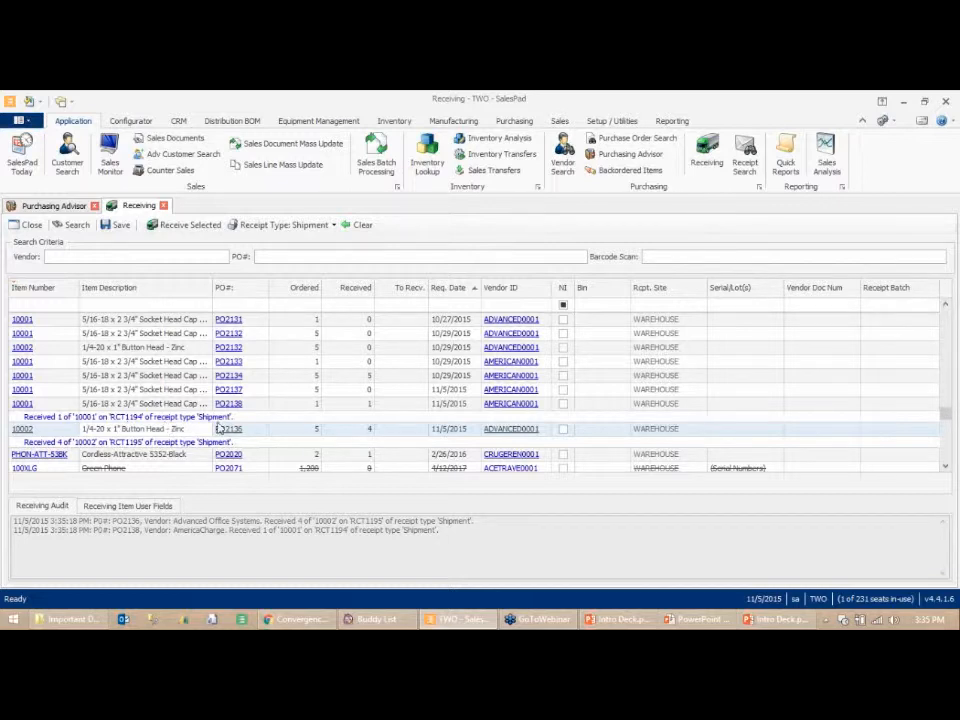
{"action": "left_click", "coordinate": [164, 206]}
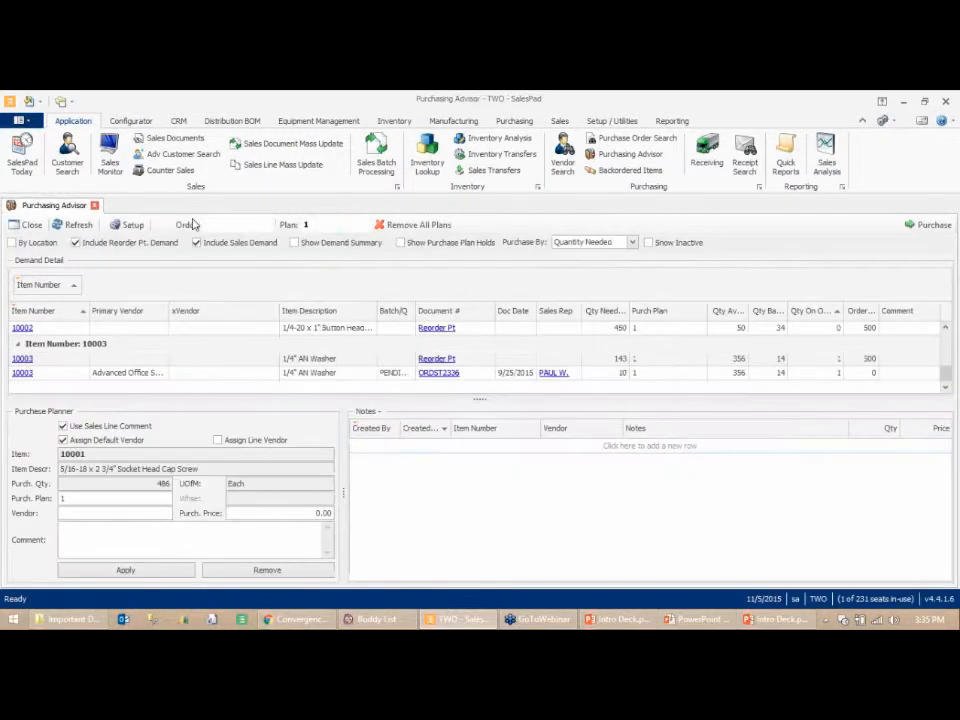